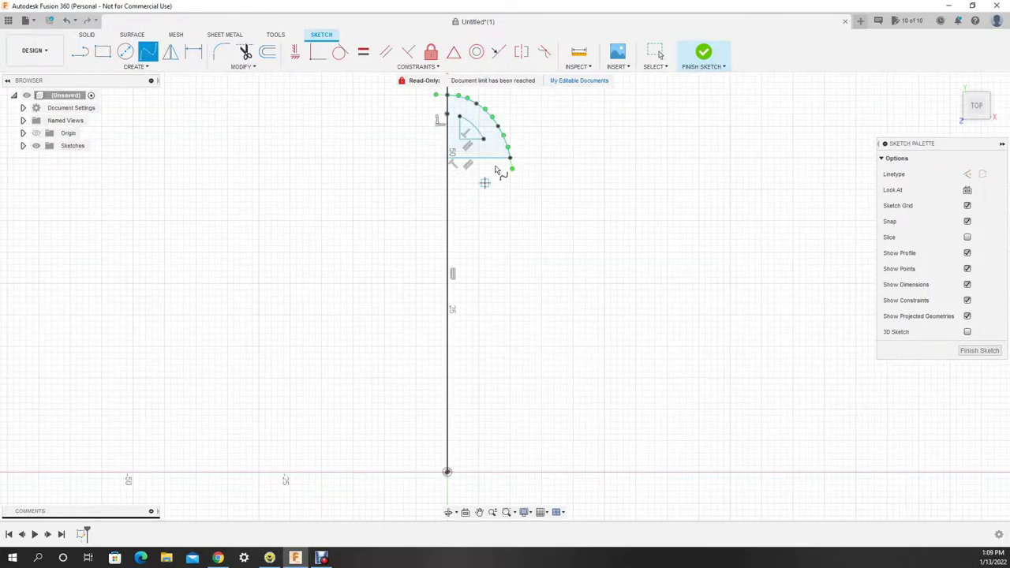
Finish the curved spline outline of the chair's side profile.
click(522, 246)
click(547, 367)
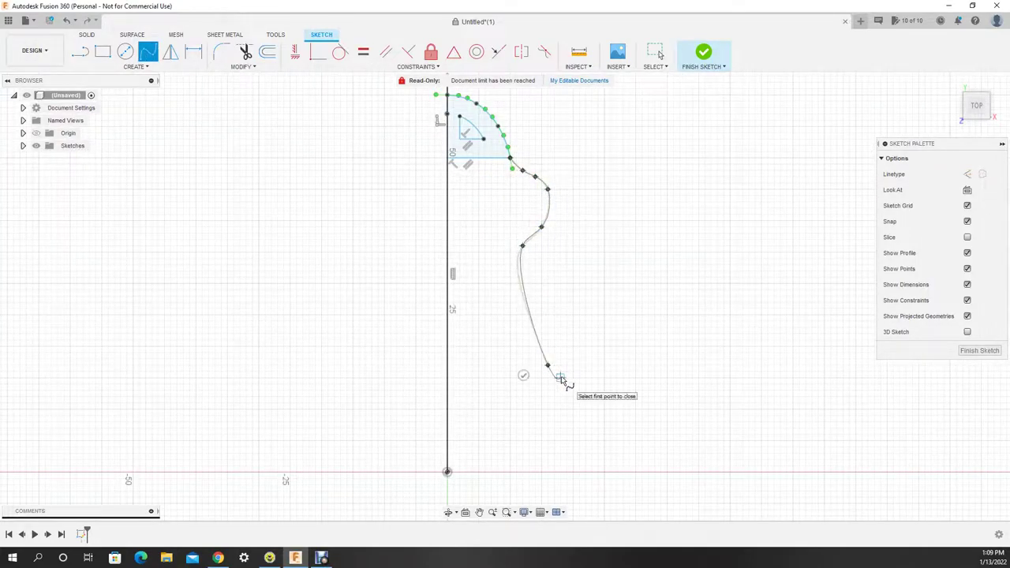
double_click(579, 470)
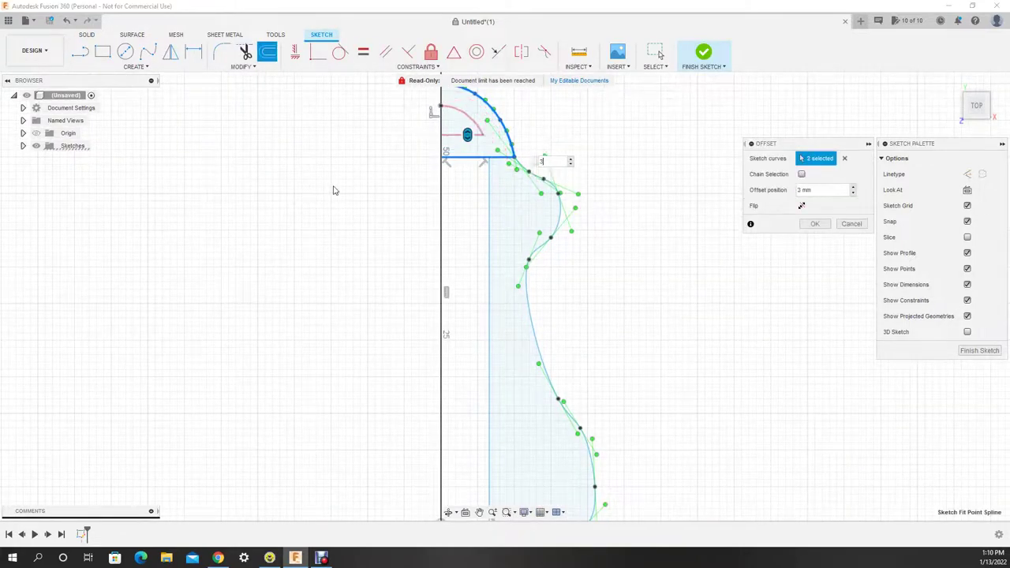
Draw straight lines closing the open ends of the curved outline.
key(l)
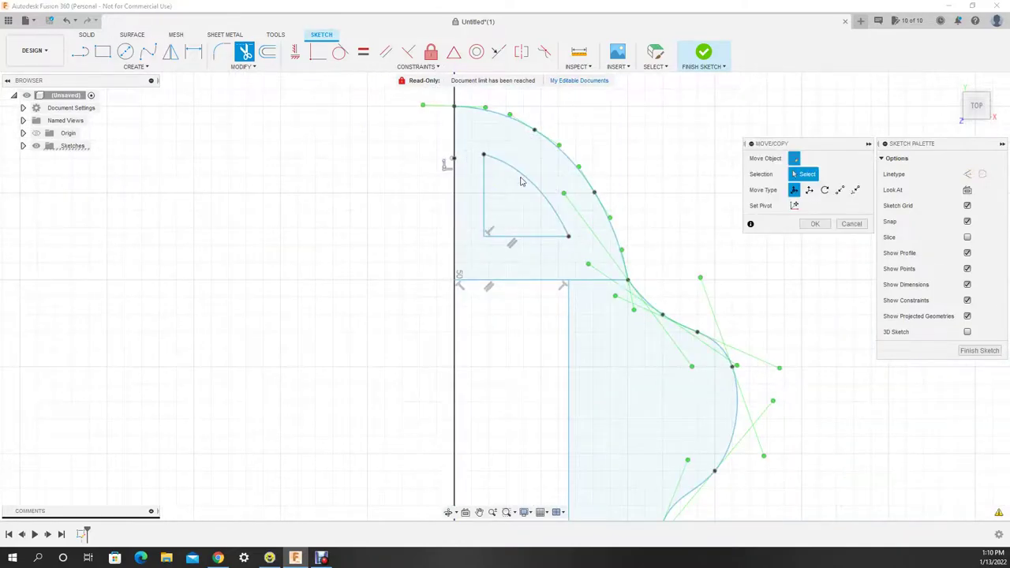
key(Escape)
scroll(454, 209, down, 5)
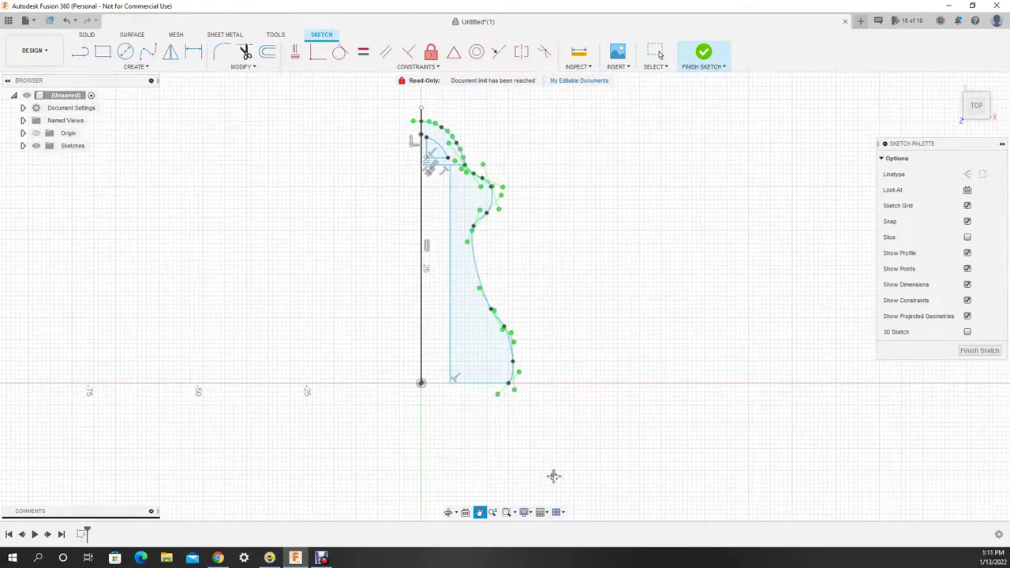
key(Escape)
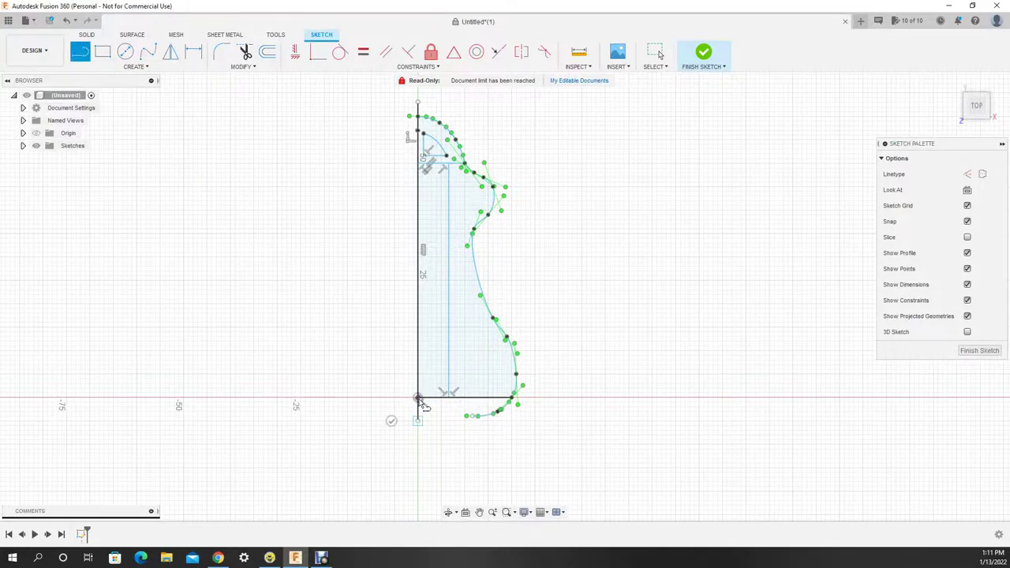
click(471, 416)
scroll(417, 416, up, 3)
scroll(471, 412, down, 3)
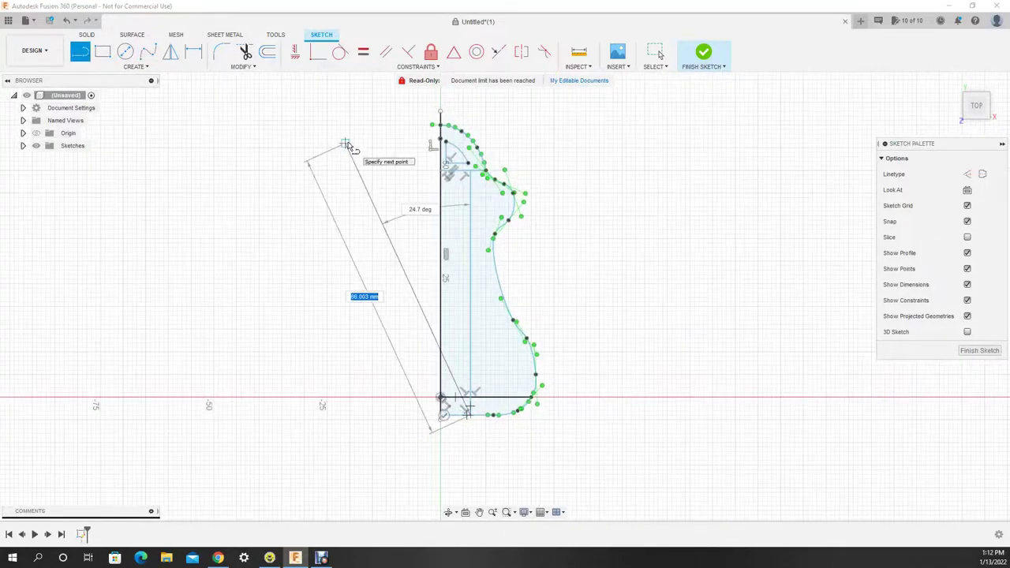
key(Escape)
scroll(448, 133, up, 3)
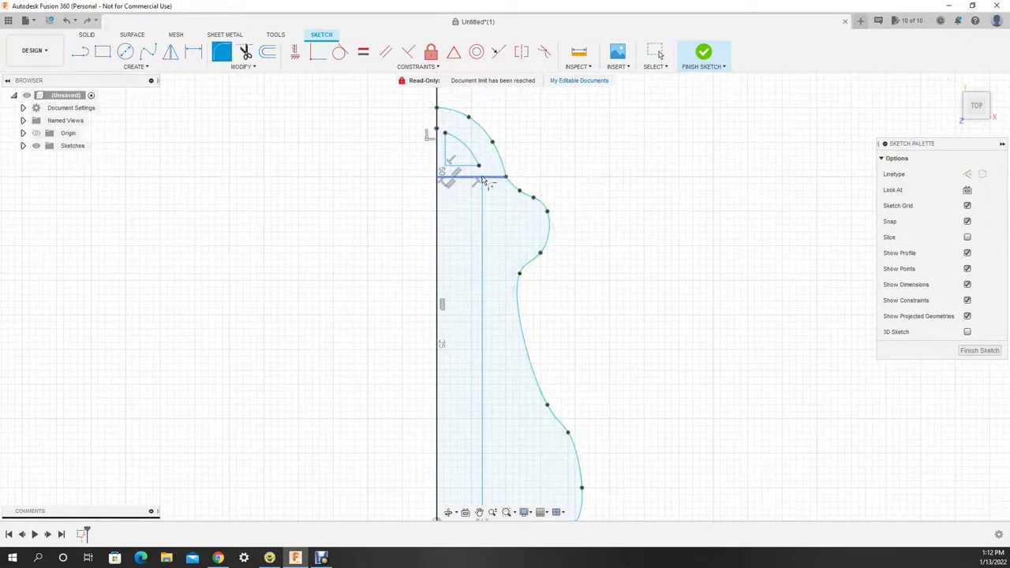
Round the profile's corners with 3 mm and 1 mm sketch fillets.
click(479, 166)
scroll(506, 174, up, 2)
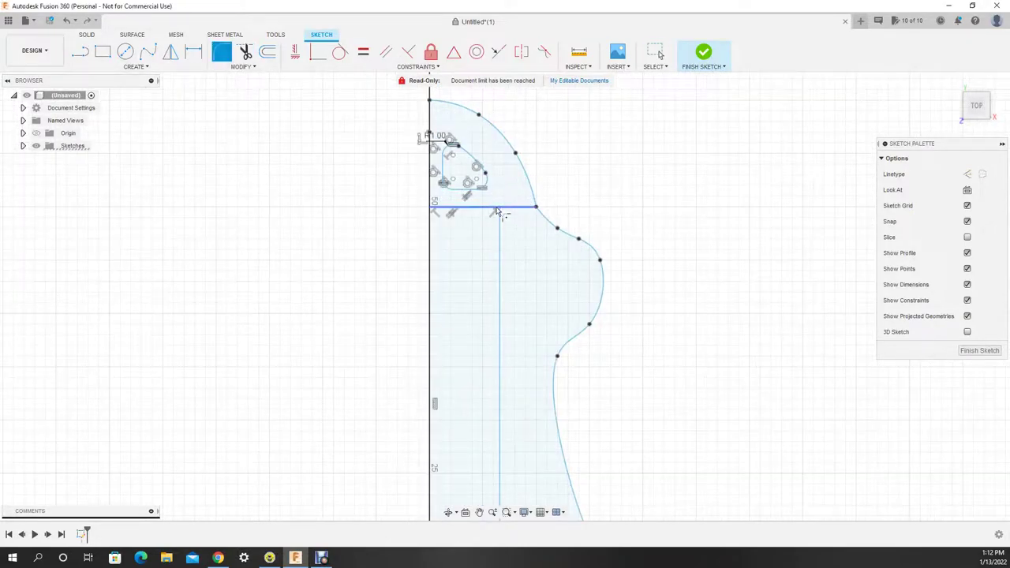
key(Return)
scroll(552, 158, down, 2)
middle_drag(272, 126, 225, 72)
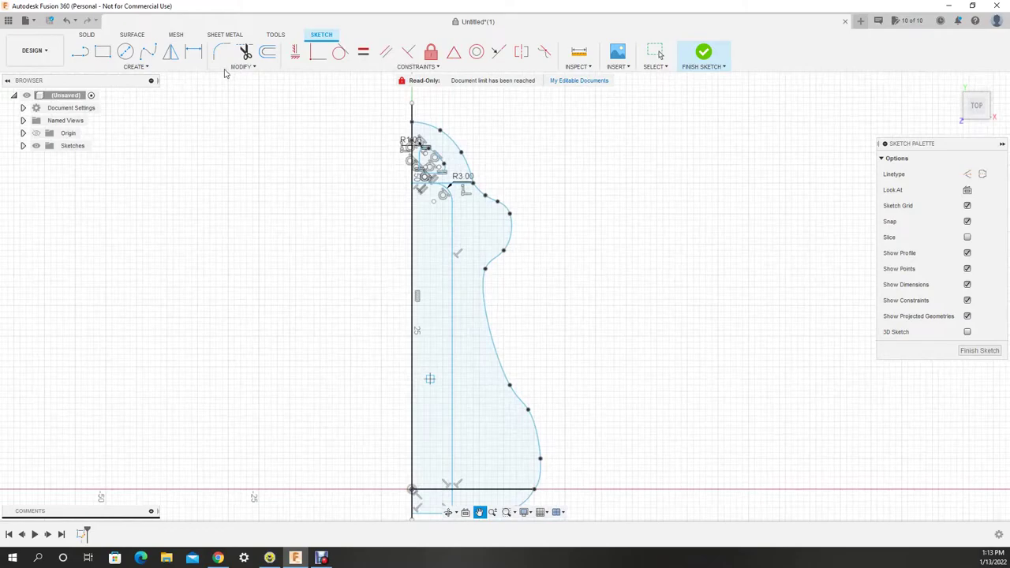
key(Return)
scroll(386, 293, up, 5)
scroll(287, 214, down, 5)
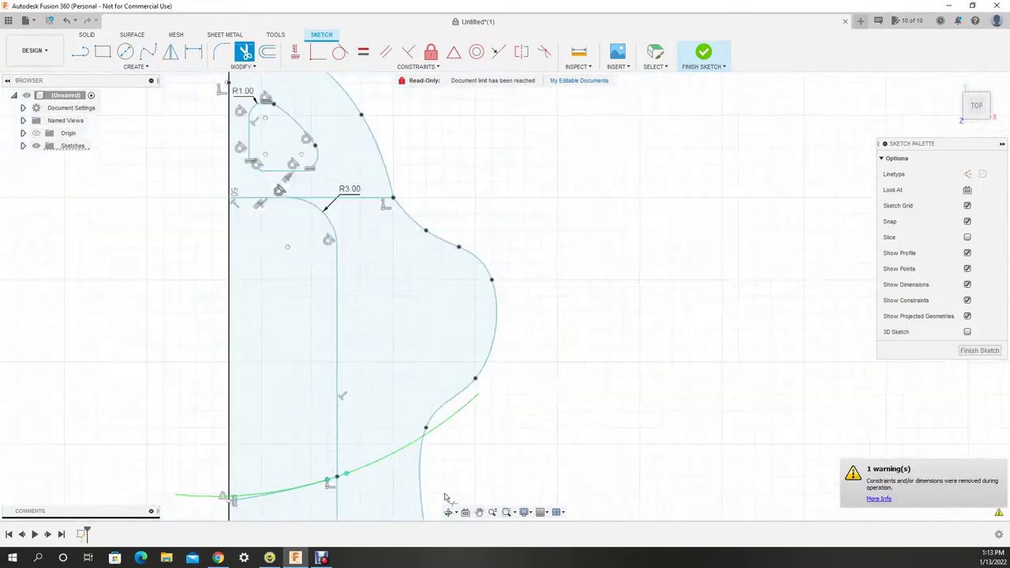
scroll(447, 473, down, 2)
Rectangular-pattern the cross line 3 times at -9 mm spacing.
click(268, 51)
click(157, 66)
click(105, 241)
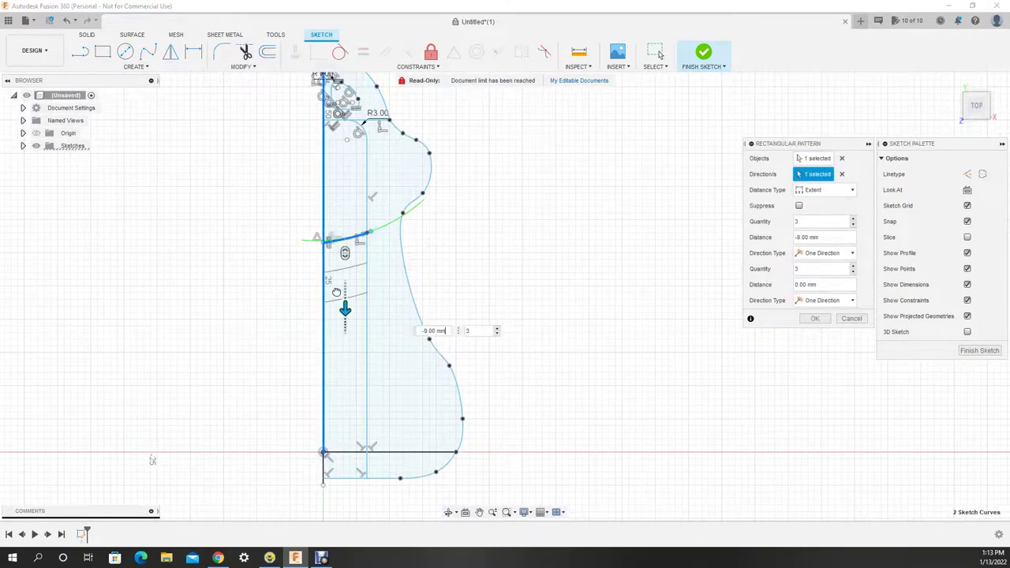
click(815, 319)
scroll(325, 158, up, 1)
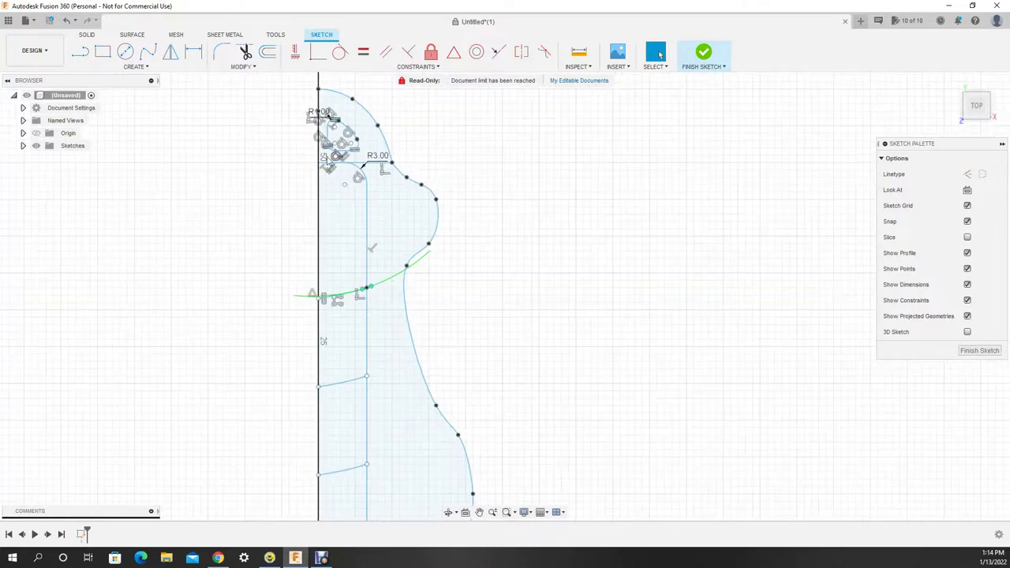
scroll(187, 132, up, 1)
Add a line at the curve endpoint and trim away the excess curve segment.
key(l)
click(462, 188)
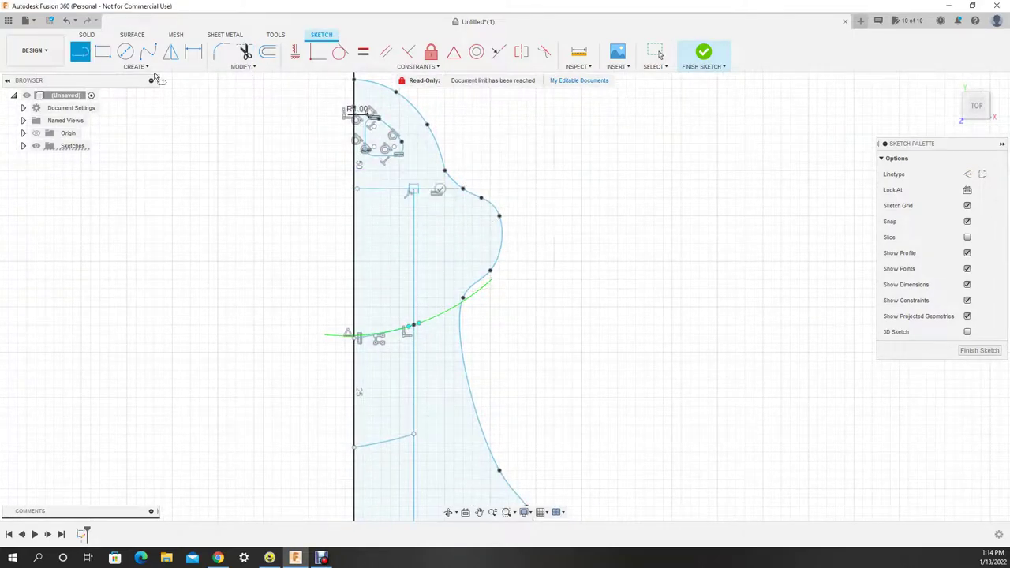
click(447, 162)
scroll(446, 162, up, 4)
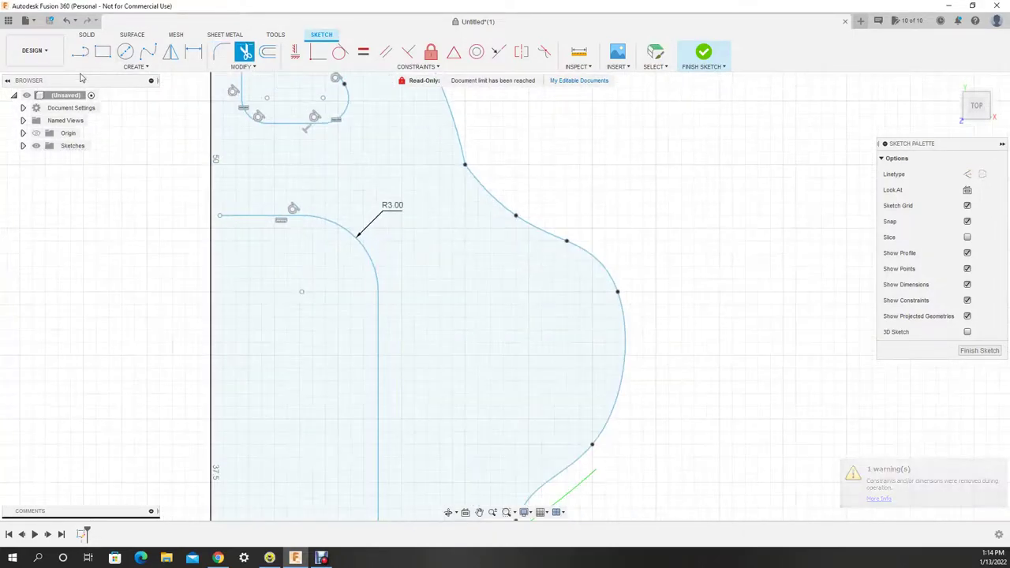
click(518, 218)
scroll(474, 197, down, 4)
scroll(409, 133, up, 2)
Pan out to show the whole profile and the origin.
key(m)
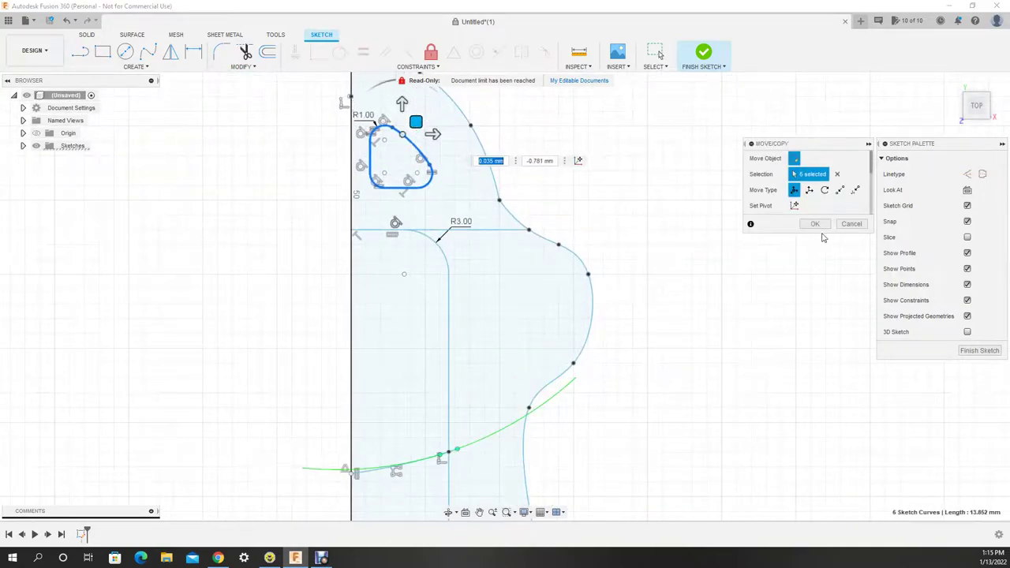
key(Escape)
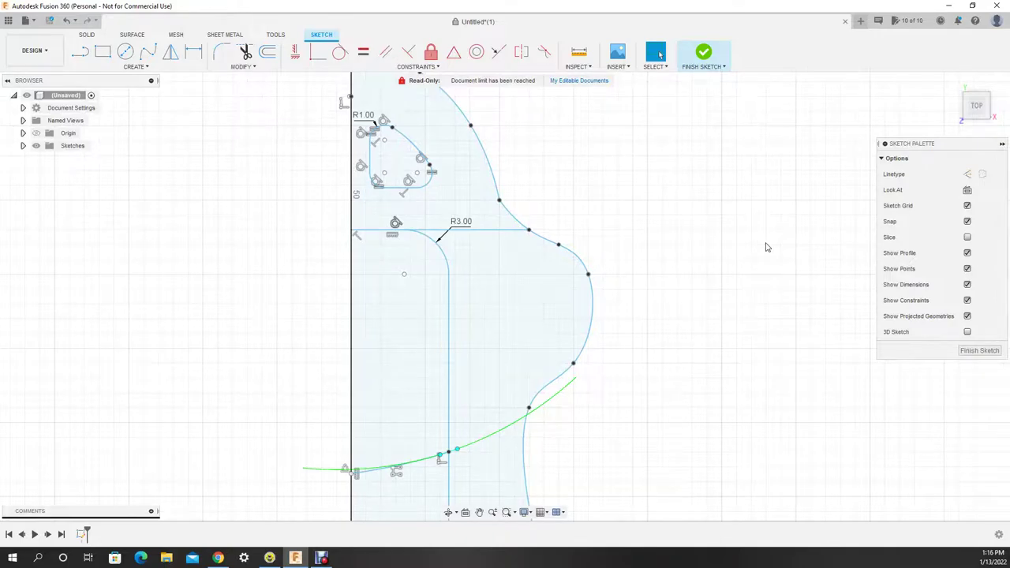
scroll(765, 247, down, 5)
middle_drag(537, 513, 498, 437)
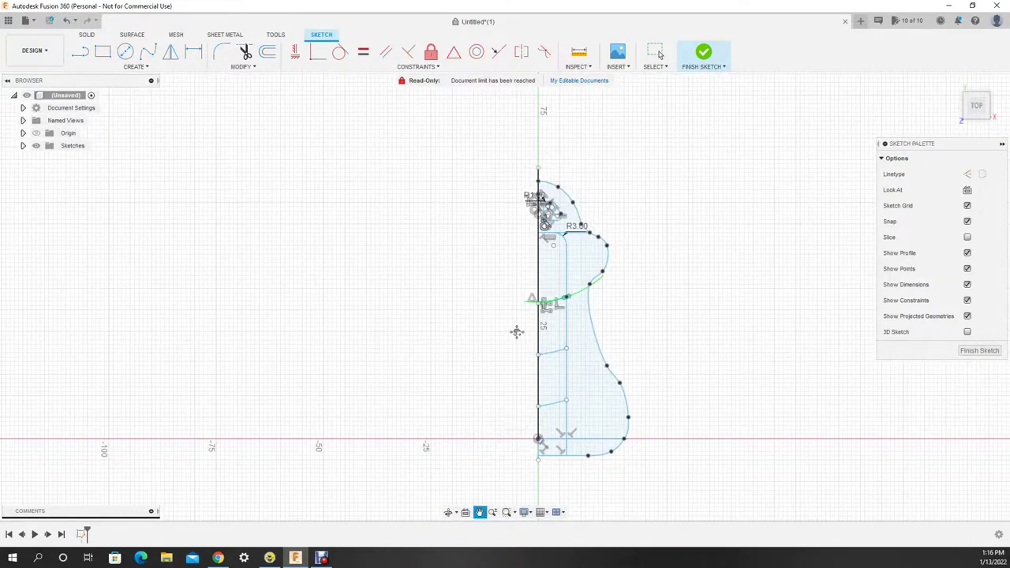
scroll(589, 429, up, 1)
Extrude the top profile, then the remaining chair profiles, 5 mm as new bodies.
key(e)
click(553, 150)
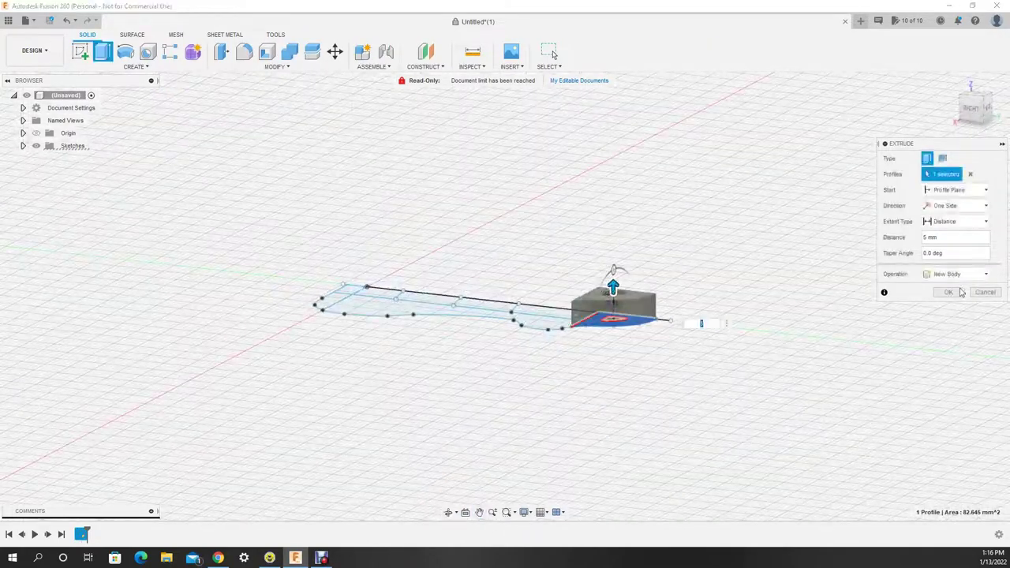
click(958, 292)
click(23, 158)
key(e)
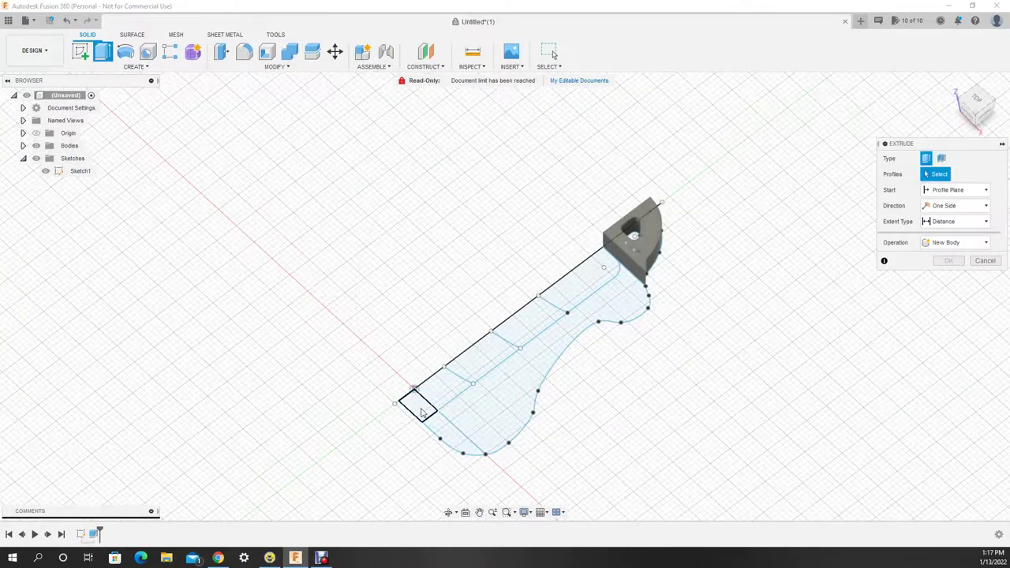
click(82, 171)
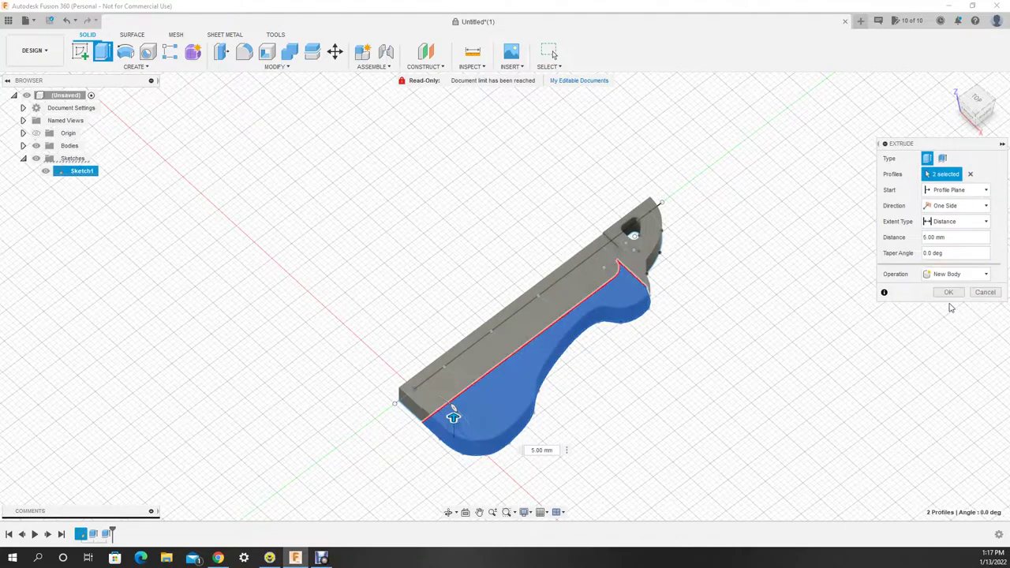
click(948, 292)
Discard a trial rotation of the new body and orbit to view the part from the side.
key(m)
drag(562, 328, 483, 381)
key(Return)
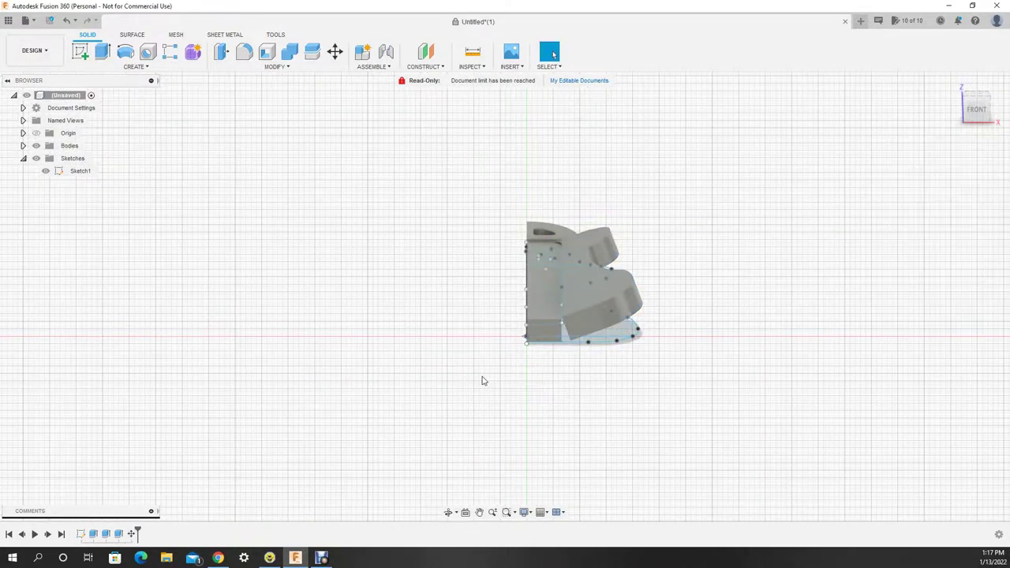
key(Escape)
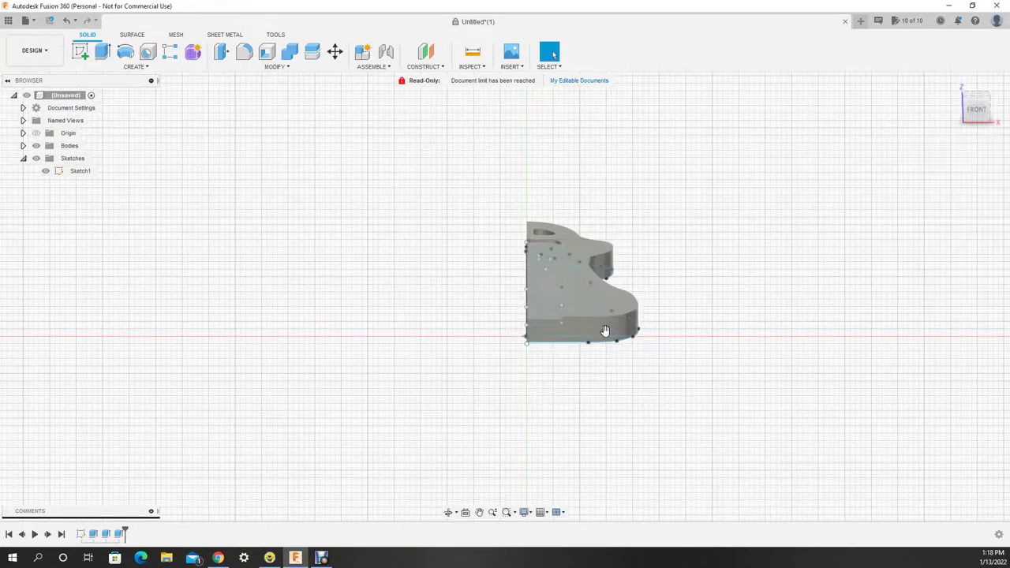
key(m)
key(Escape)
mouse_move(562, 274)
shift+middle_down()
mouse_move(564, 371)
mouse_move(474, 411)
mouse_move(426, 399)
mouse_move(546, 350)
mouse_move(442, 316)
shift+middle_up()
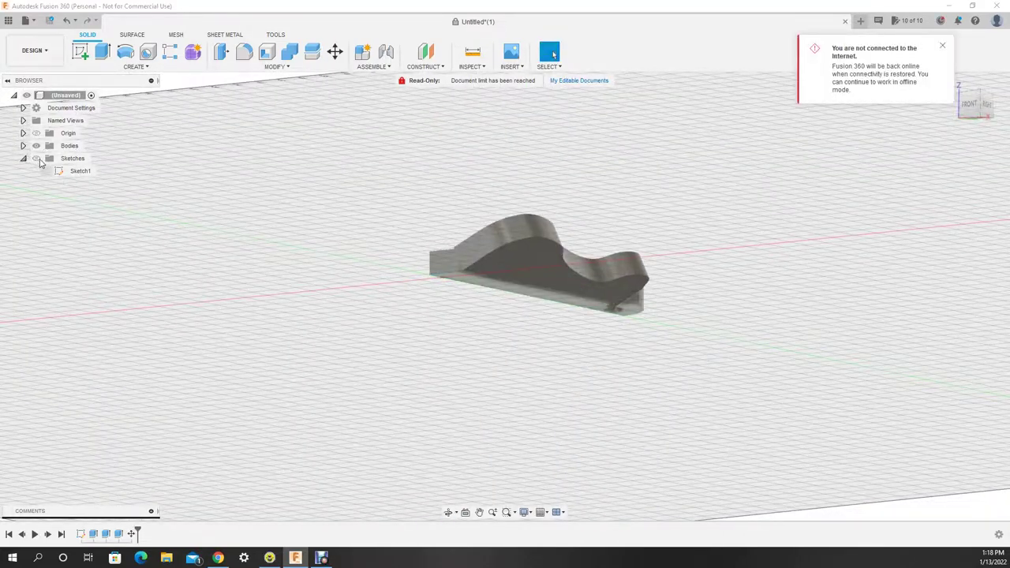
mouse_move(460, 490)
shift+middle_down()
mouse_move(395, 371)
mouse_move(446, 384)
shift+middle_up()
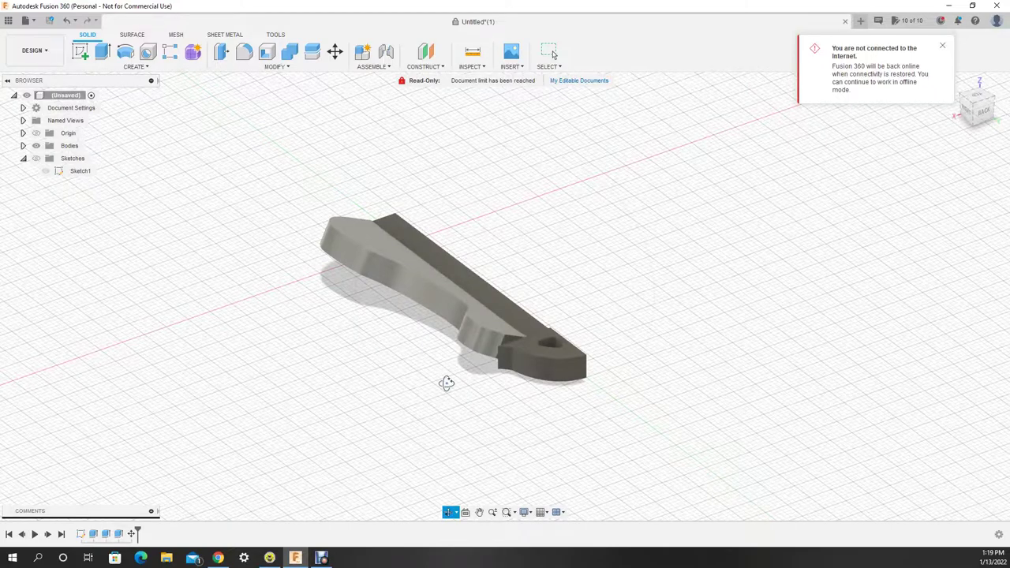
Join the two bodies into one and round its edges with a 2 mm fillet.
key(Return)
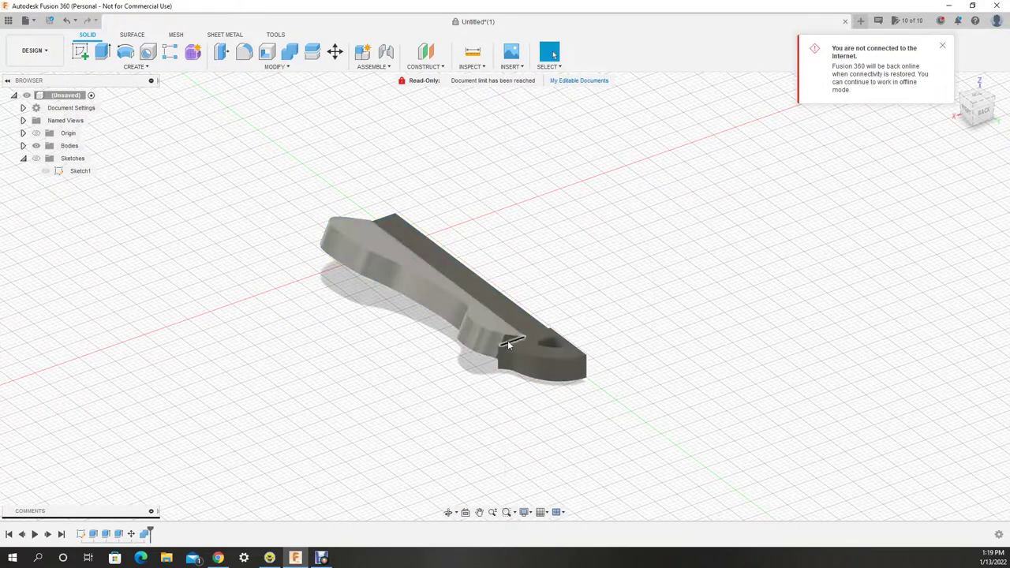
key(Escape)
key(f)
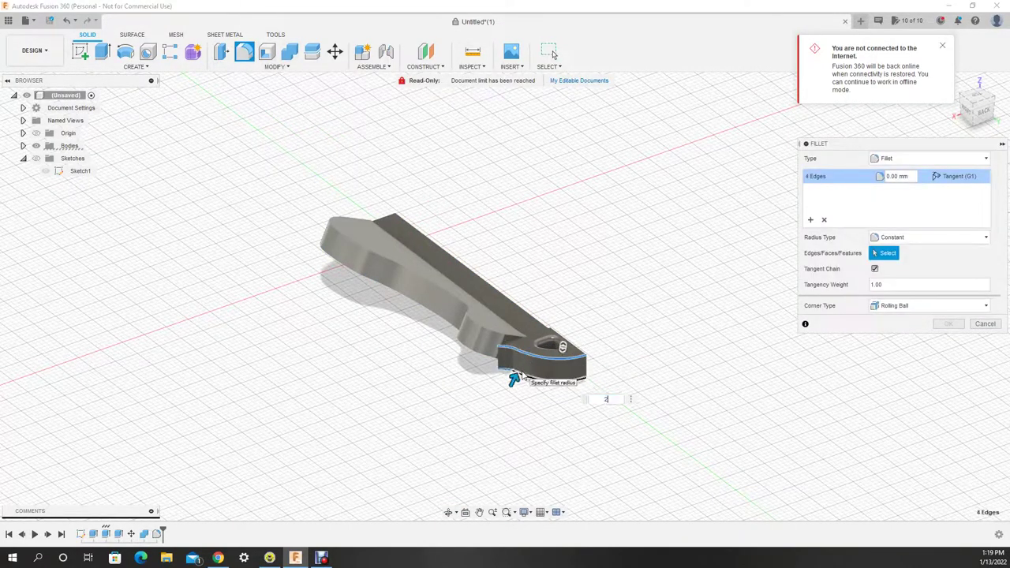
shift+middle_drag(449, 514, 461, 332)
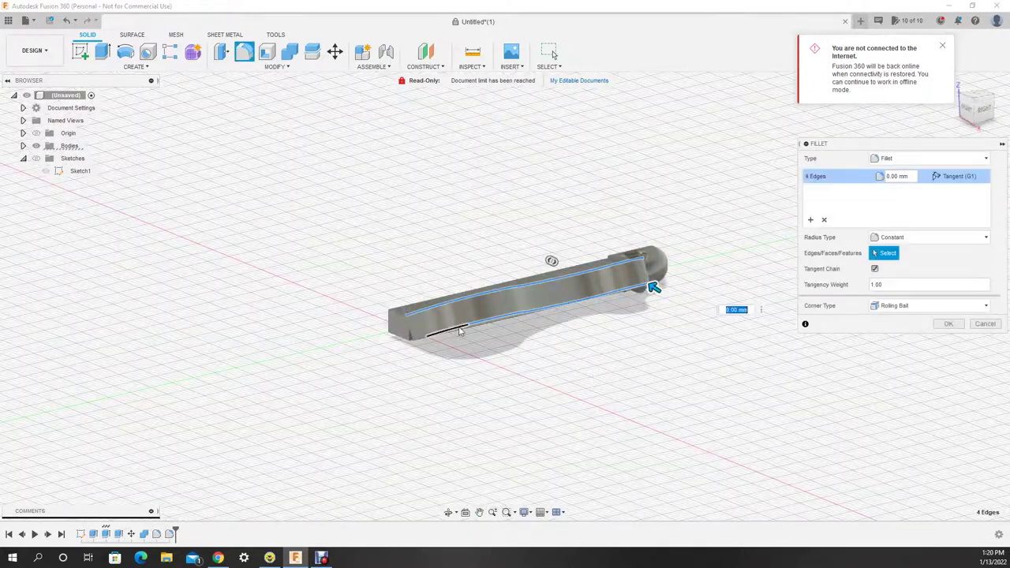
key(Return)
mouse_move(251, 384)
shift+middle_down()
mouse_move(338, 422)
mouse_move(608, 297)
mouse_move(735, 388)
mouse_move(805, 368)
mouse_move(660, 355)
mouse_move(669, 346)
mouse_move(113, 68)
mouse_move(238, 230)
shift+middle_up()
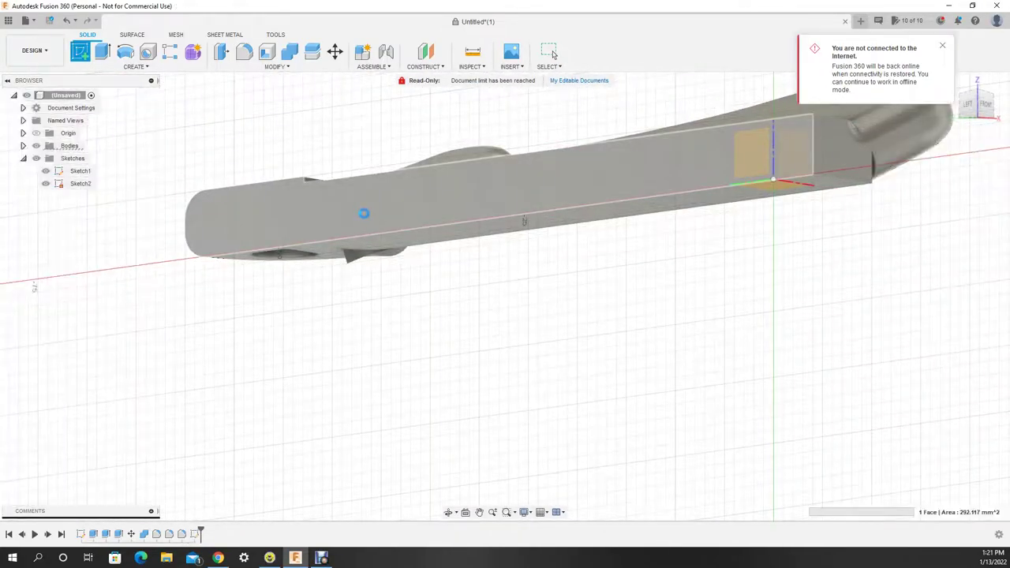
Extrude the small rectangle beneath the seat and view it in an angled perspective.
key(e)
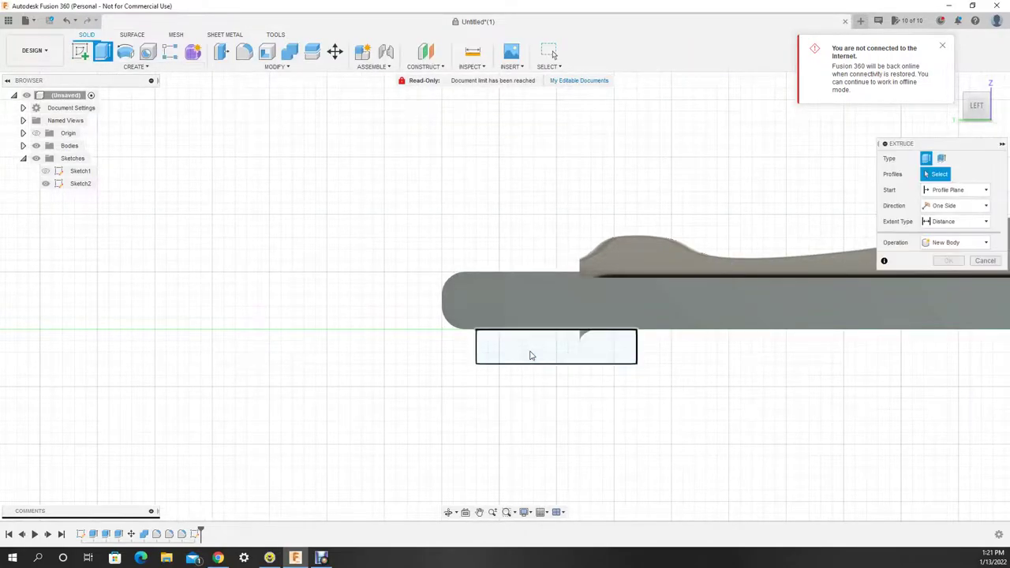
key(Escape)
mouse_move(528, 349)
shift+middle_down()
mouse_move(429, 310)
mouse_move(206, 535)
shift+middle_up()
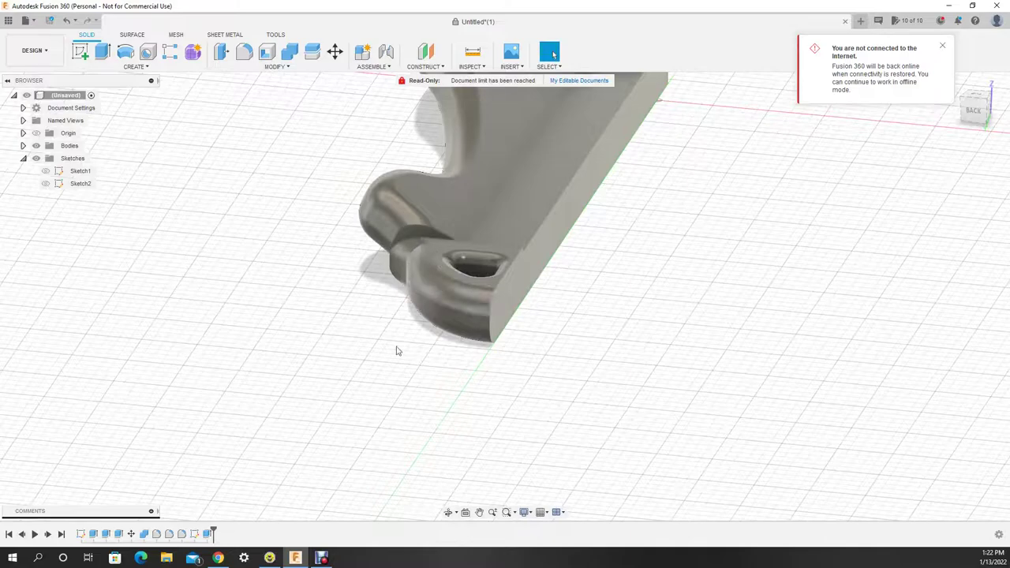
Delete the extra timeline features and rotate the block body -25° about Z.
key(Delete)
key(Return)
key(m)
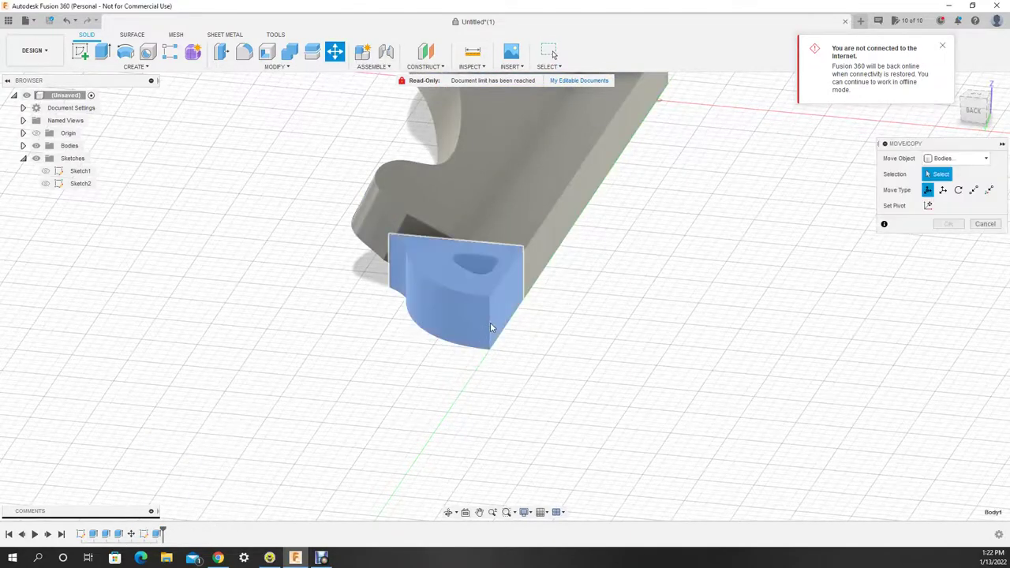
click(490, 328)
click(955, 300)
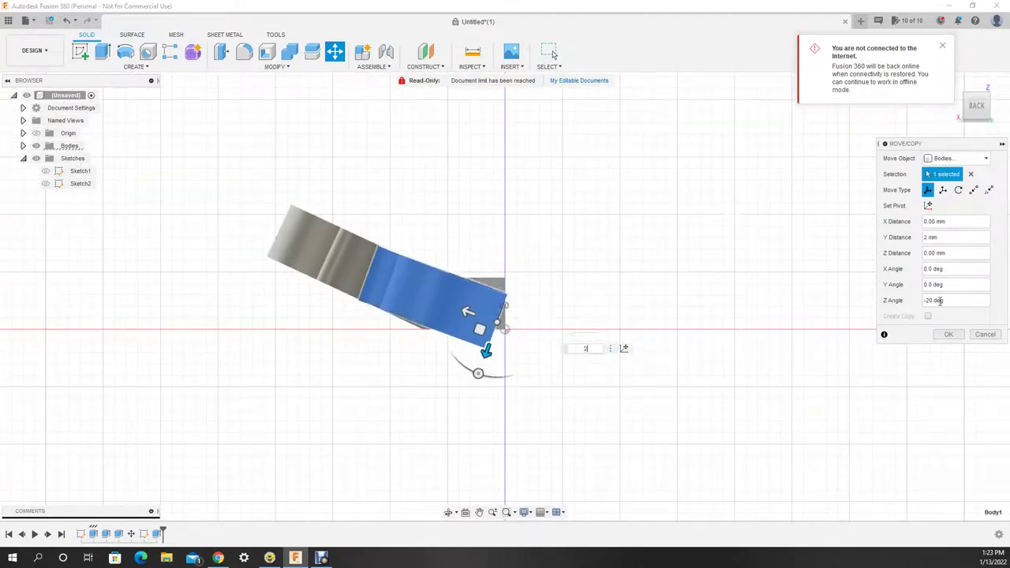
text(25)
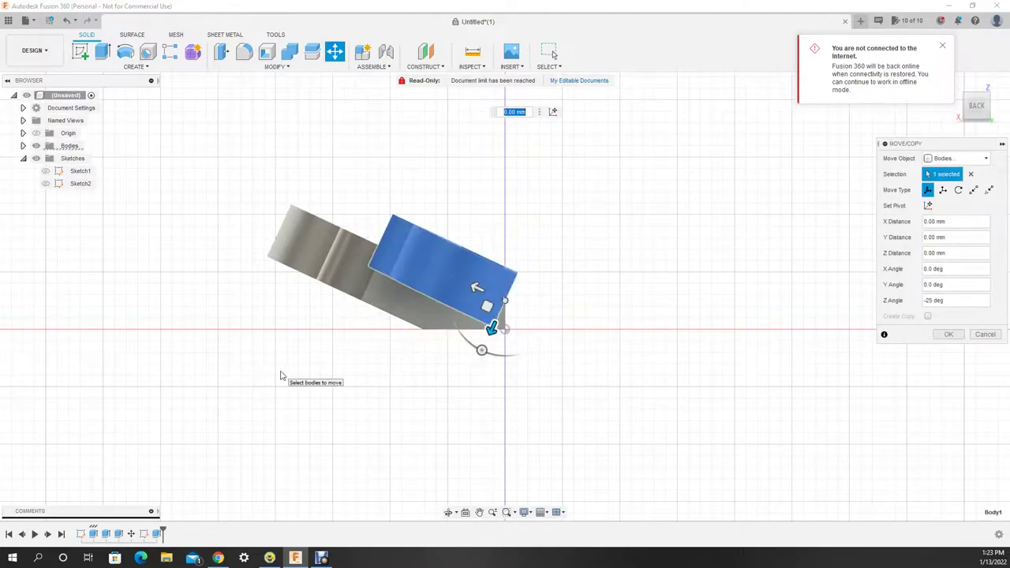
key(Return)
Orbit around the part and reopen the earlier timeline feature for editing.
click(449, 512)
drag(442, 473, 397, 395)
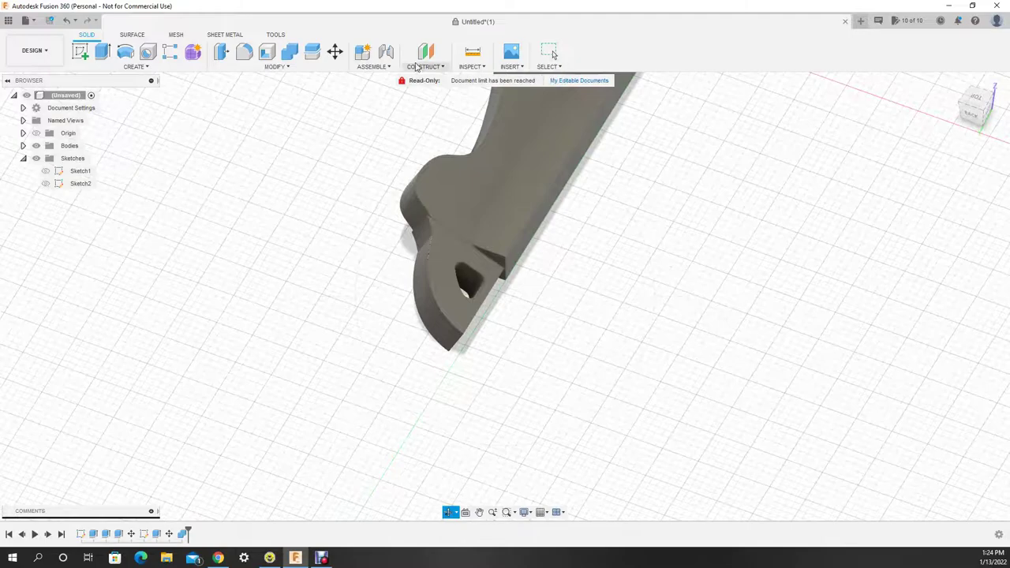
double_click(170, 534)
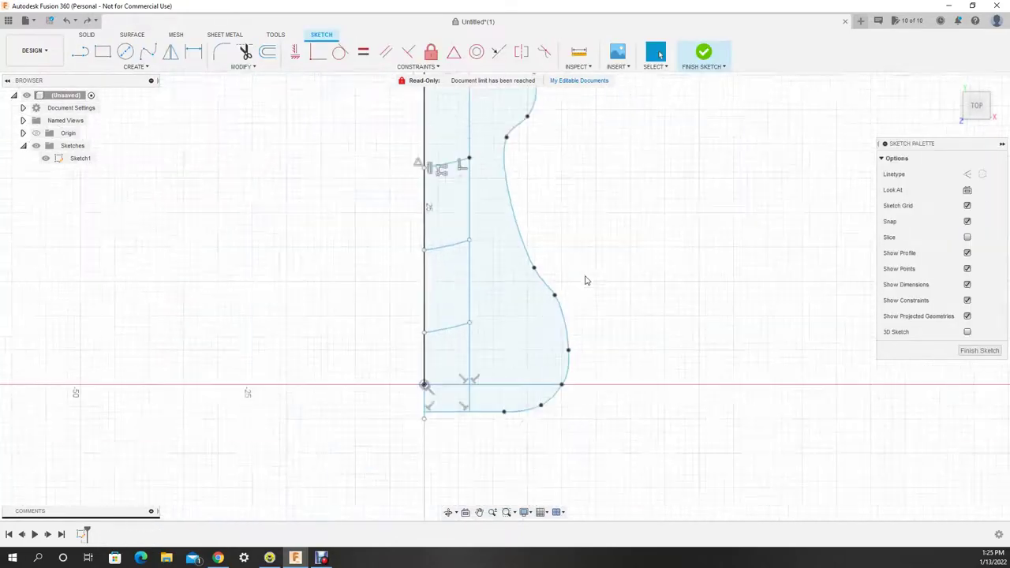
Finish the sketch and extrude the seat profiles into a new body.
click(86, 20)
click(103, 51)
click(483, 361)
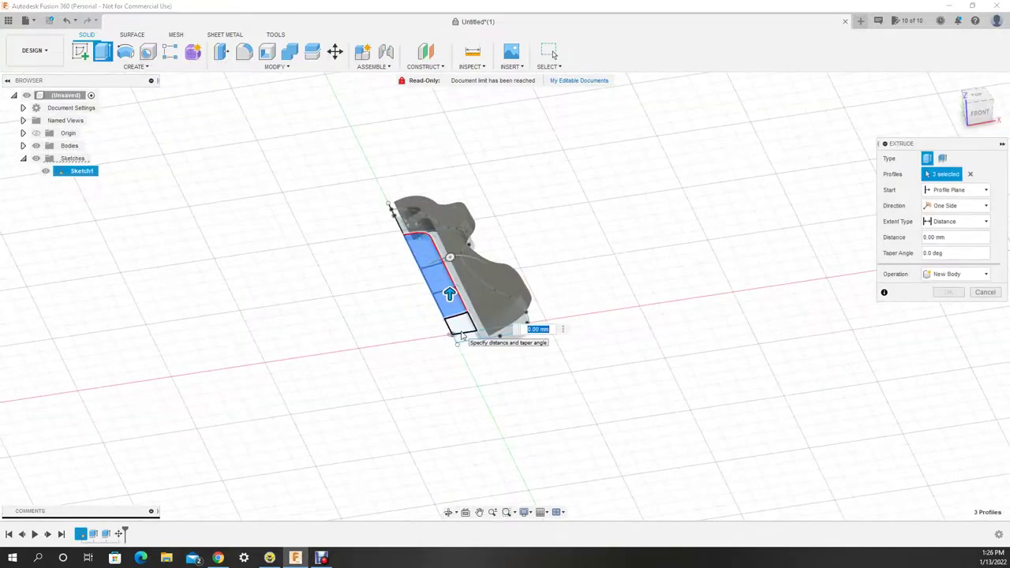
click(948, 293)
Fillet the curved outline edges at 2.5 mm.
key(f)
click(508, 314)
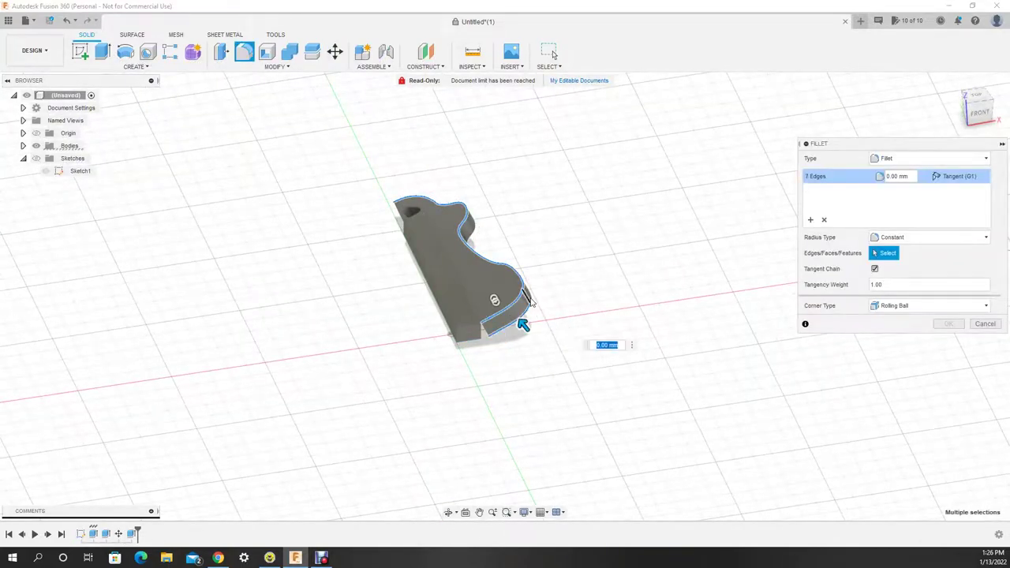
shift+middle_drag(522, 326, 465, 266)
click(582, 333)
text(2)
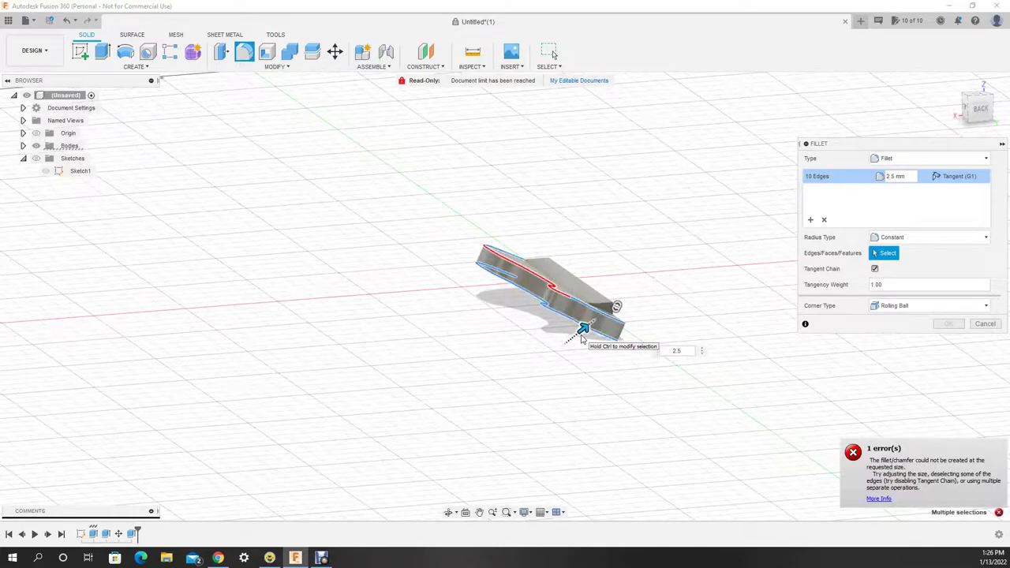
key(Escape)
Inspect the filleted part from several sides, then try a loft from a face and cancel it.
shift+middle_drag(441, 526, 514, 345)
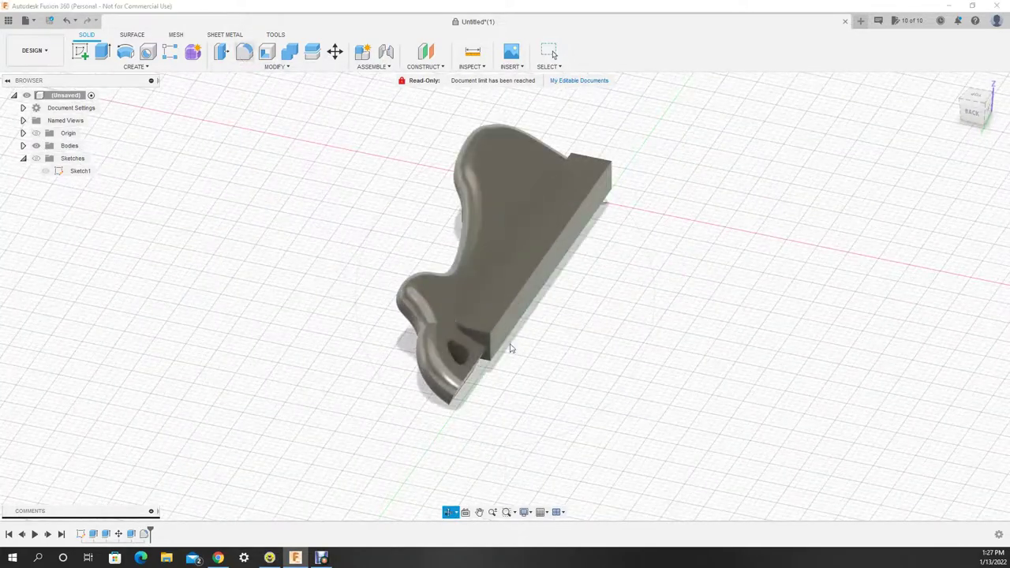
click(447, 512)
mouse_move(451, 489)
mouse_down()
mouse_move(679, 400)
mouse_move(441, 329)
mouse_move(639, 284)
mouse_move(582, 377)
mouse_move(487, 481)
mouse_up()
key(Escape)
mouse_move(487, 481)
shift+middle_down()
mouse_move(491, 259)
mouse_move(746, 273)
mouse_move(774, 323)
mouse_move(164, 73)
shift+middle_up()
click(164, 73)
click(85, 218)
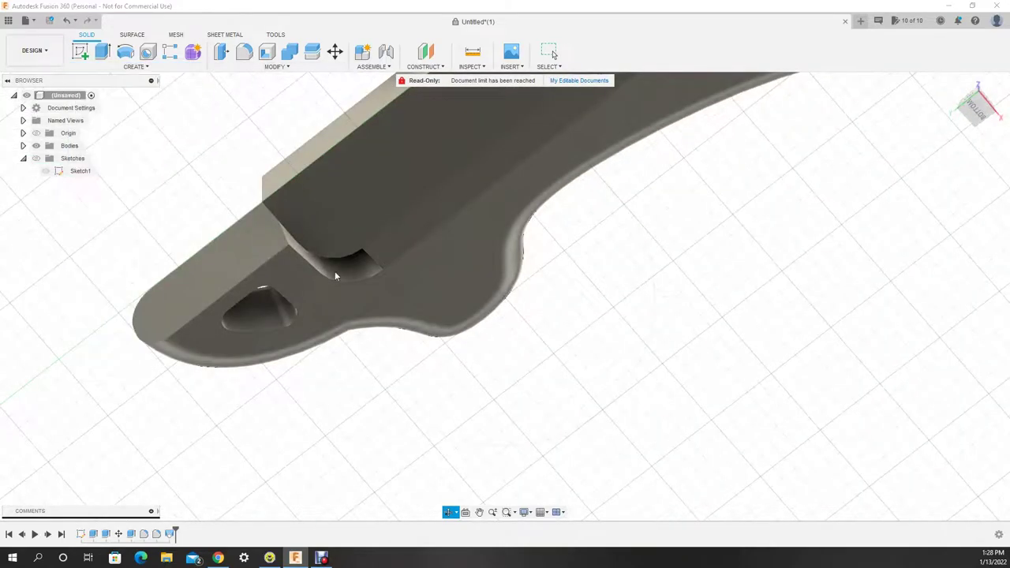
click(296, 251)
key(Escape)
Try a loft from one face and an extrude of another face.
click(136, 67)
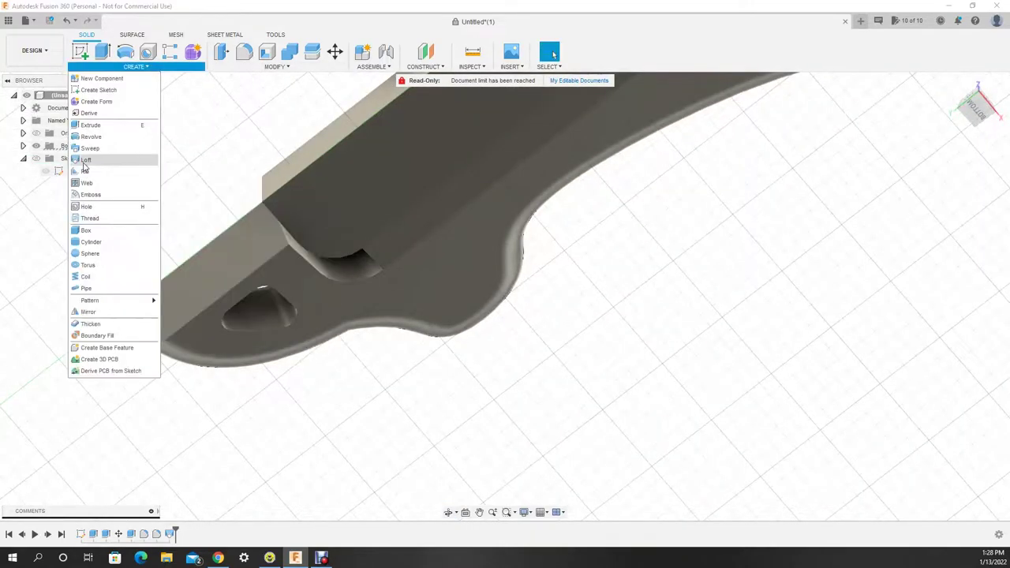
click(85, 159)
click(312, 254)
mouse_move(312, 255)
shift+middle_down()
mouse_move(518, 456)
mouse_move(437, 345)
mouse_move(492, 485)
shift+middle_up()
key(Escape)
shift+middle_drag(555, 387, 676, 266)
click(676, 266)
key(e)
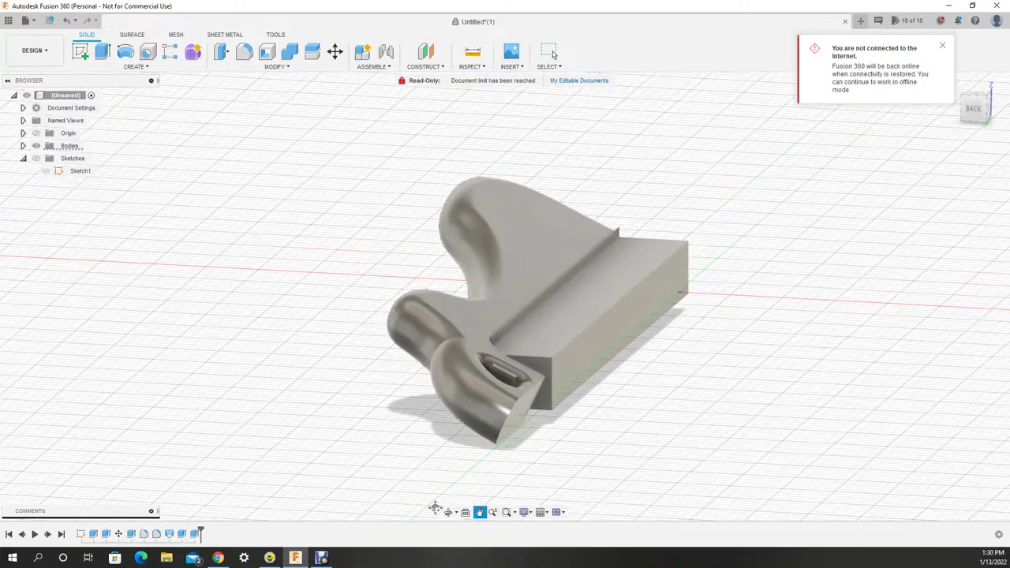
mouse_move(435, 507)
mouse_down()
mouse_move(605, 429)
mouse_move(405, 405)
mouse_move(560, 390)
mouse_up()
Attempt another loft between faces and cancel it.
click(135, 66)
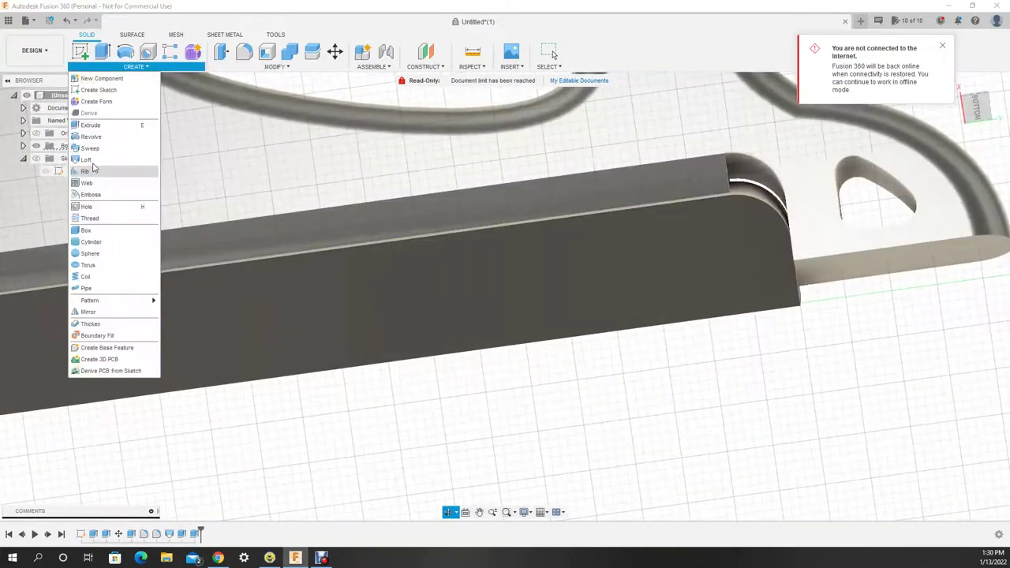
click(90, 161)
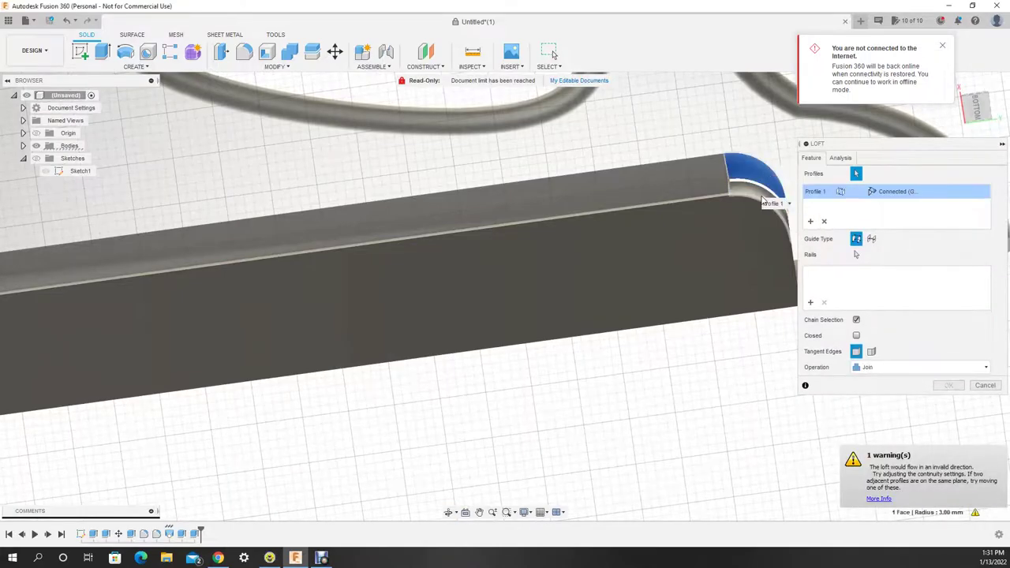
key(Escape)
mouse_move(849, 345)
mouse_down()
mouse_move(657, 166)
mouse_move(521, 300)
mouse_up()
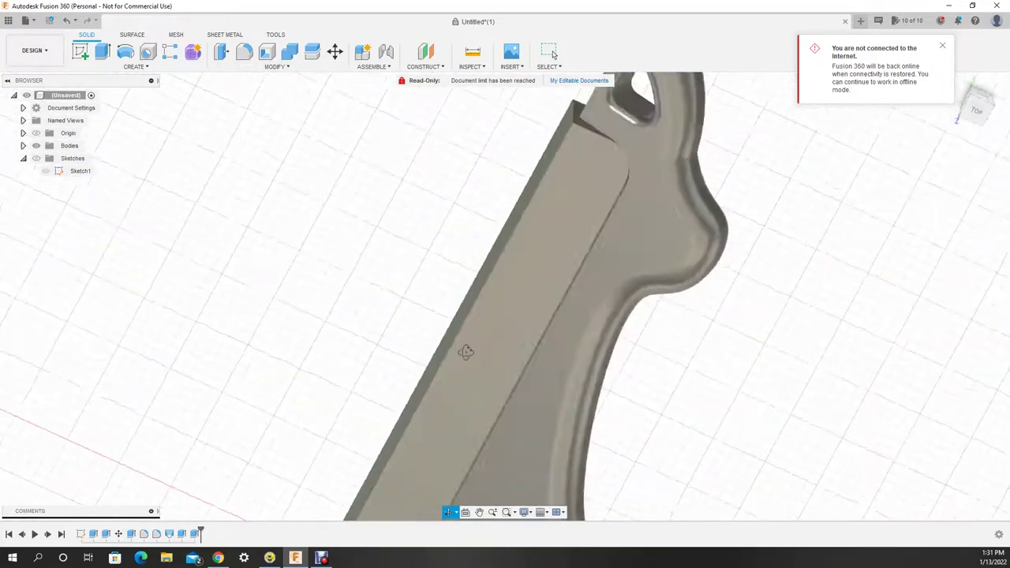
Roll back the timeline and delete the later trial features.
click(513, 308)
drag(197, 534, 184, 536)
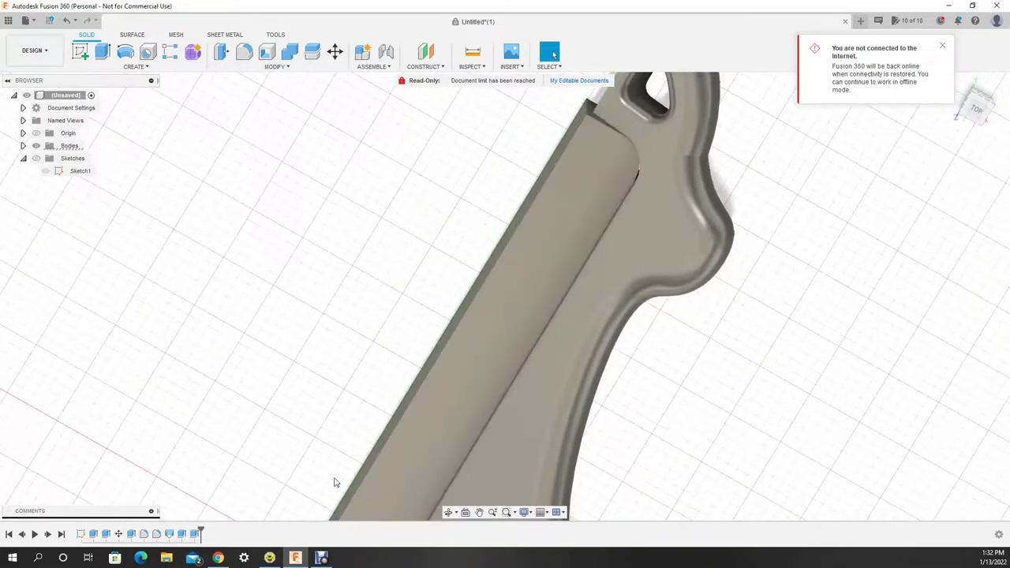
right_click(106, 535)
click(178, 489)
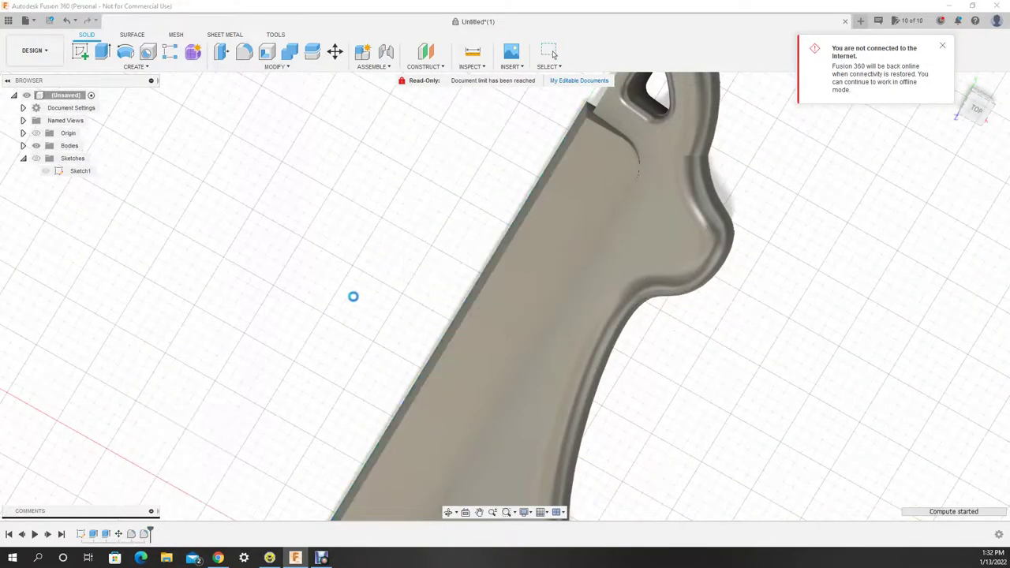
mouse_move(318, 453)
shift+middle_down()
mouse_move(535, 419)
mouse_move(479, 395)
mouse_move(506, 369)
shift+middle_up()
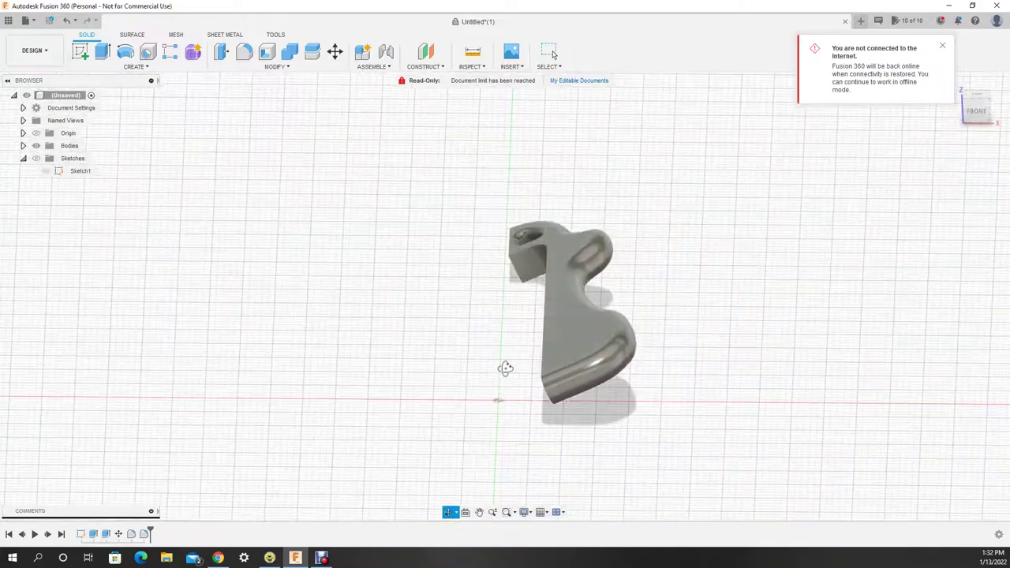
Mirror the body across the selected face to make the second half.
click(135, 67)
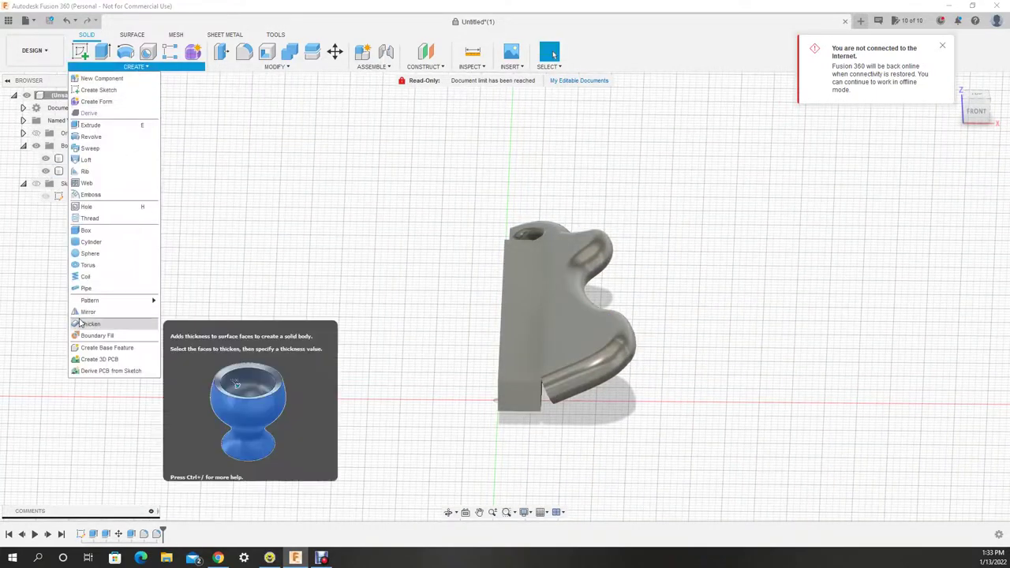
click(90, 320)
click(628, 358)
key(Return)
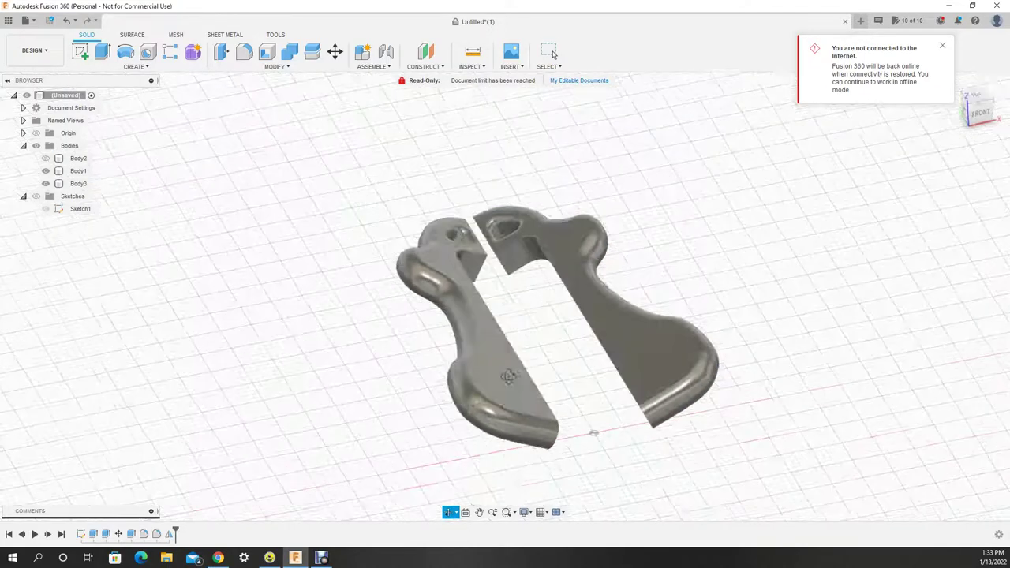
mouse_move(628, 358)
shift+middle_down()
mouse_move(500, 383)
mouse_move(473, 426)
shift+middle_up()
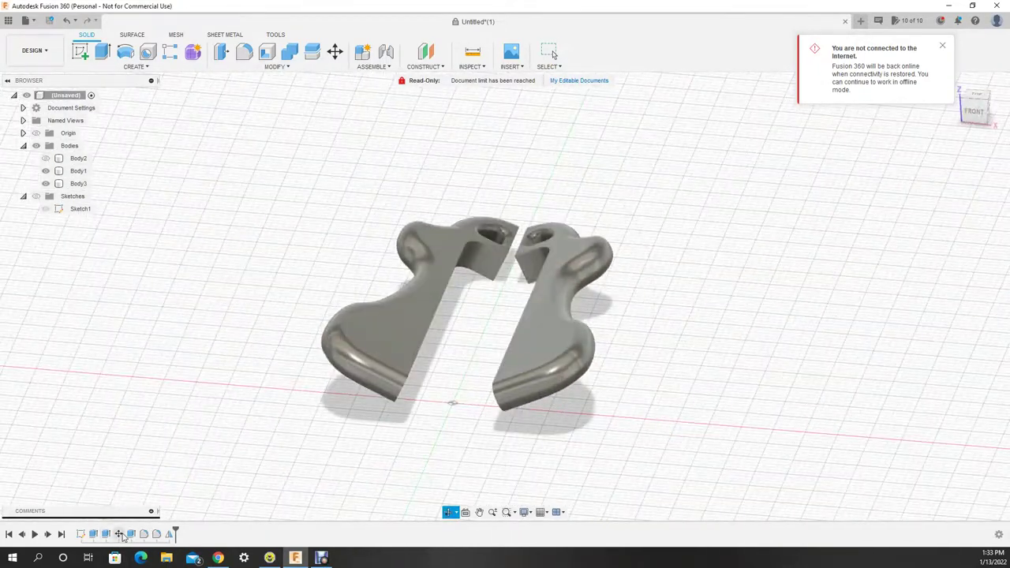
Edit the earlier loft feature that joins the two halves and finish it.
right_click(119, 535)
click(146, 424)
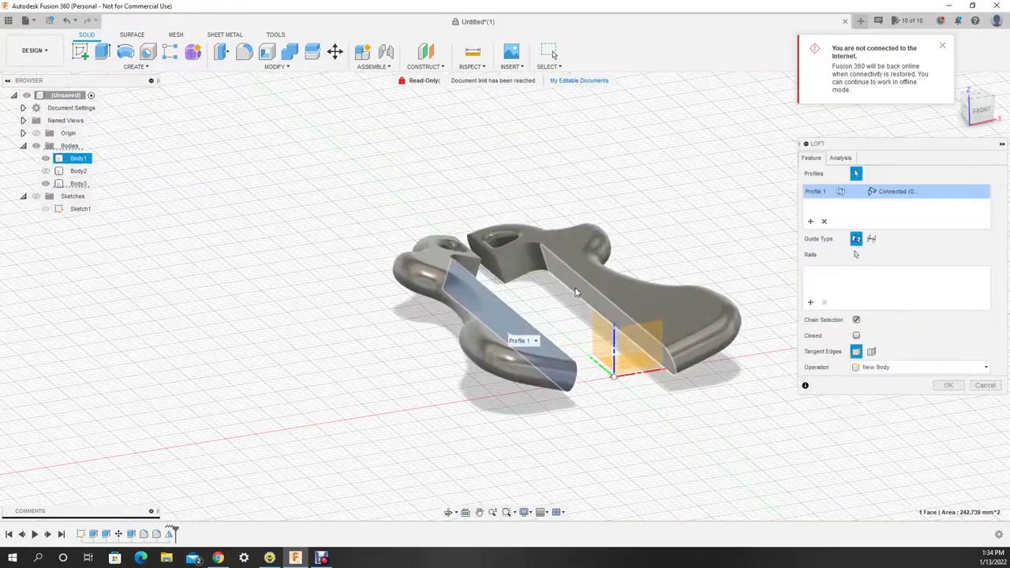
click(948, 386)
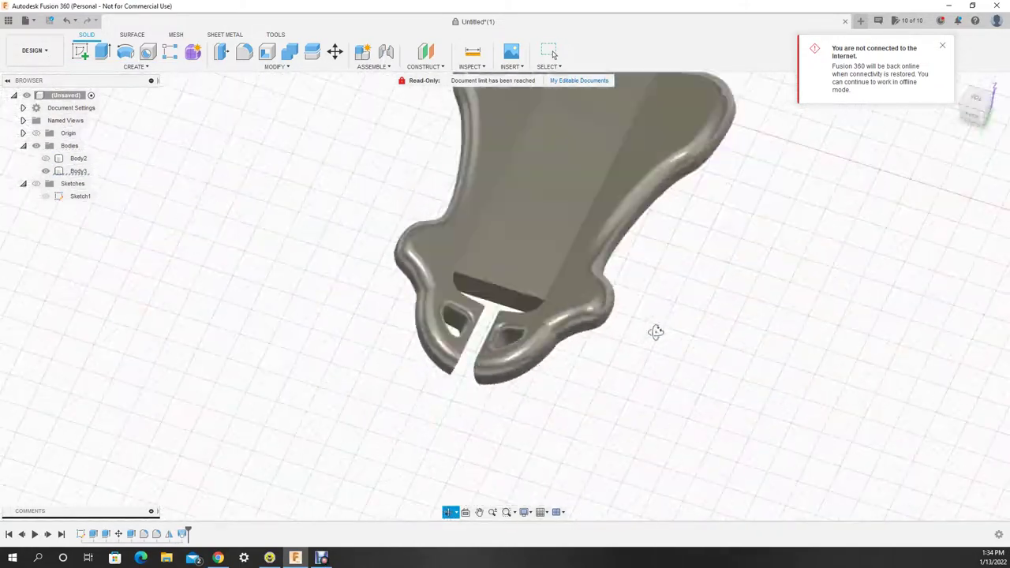
shift+middle_drag(656, 332, 683, 355)
Try a loft from the hook end face, then cancel it.
click(136, 67)
click(87, 160)
click(439, 327)
shift+middle_drag(442, 328, 555, 325)
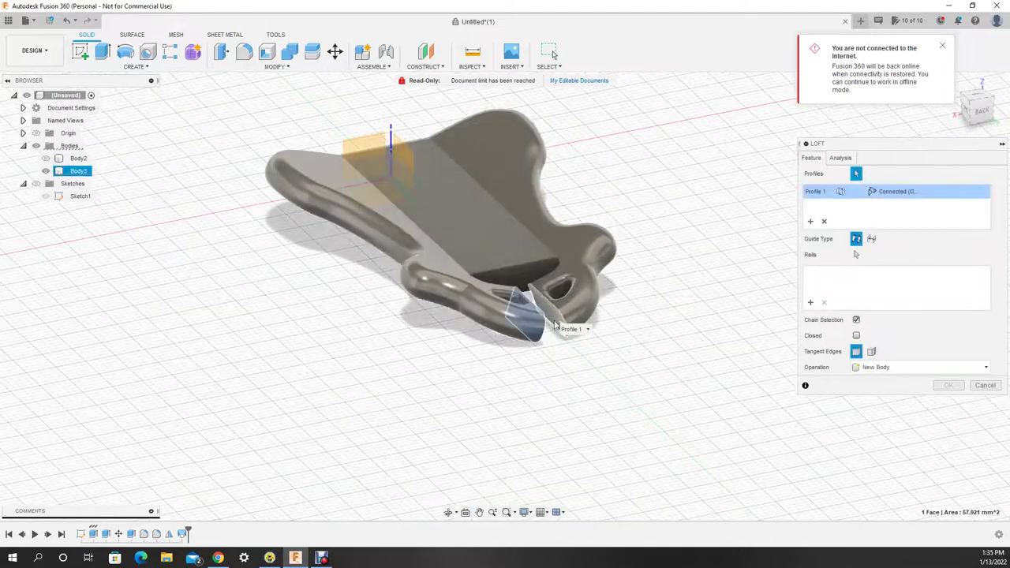
click(949, 386)
mouse_move(564, 418)
shift+middle_down()
mouse_move(463, 452)
mouse_move(505, 248)
shift+middle_up()
click(505, 248)
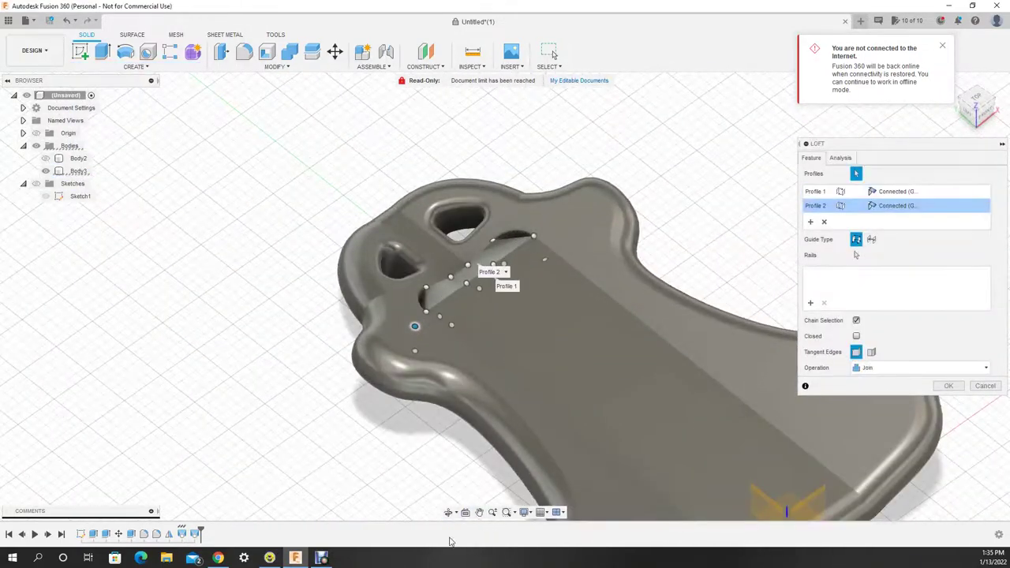
shift+middle_drag(247, 5, 447, 515)
key(Escape)
click(448, 515)
drag(506, 371, 625, 336)
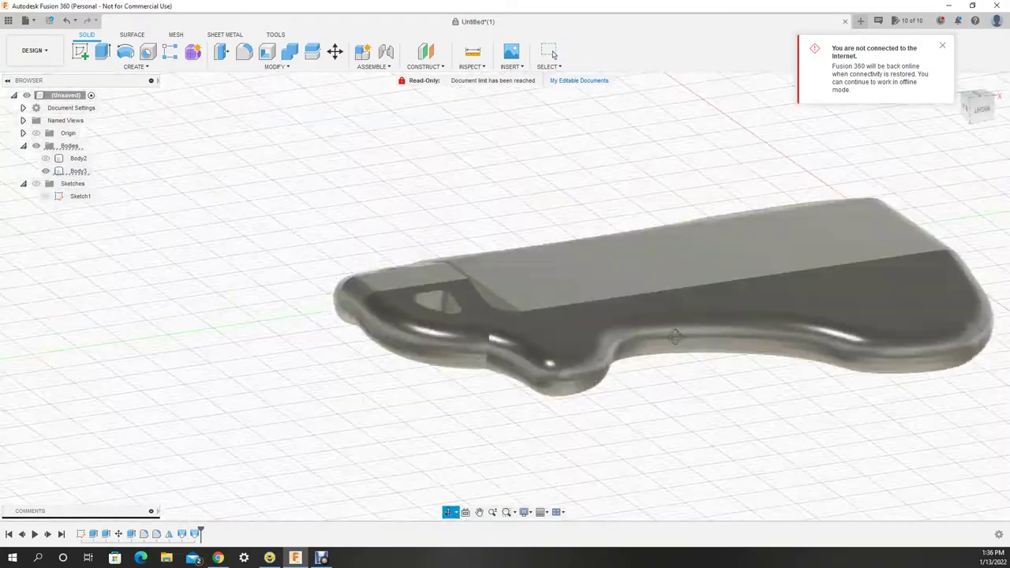
shift+middle_drag(450, 514, 477, 526)
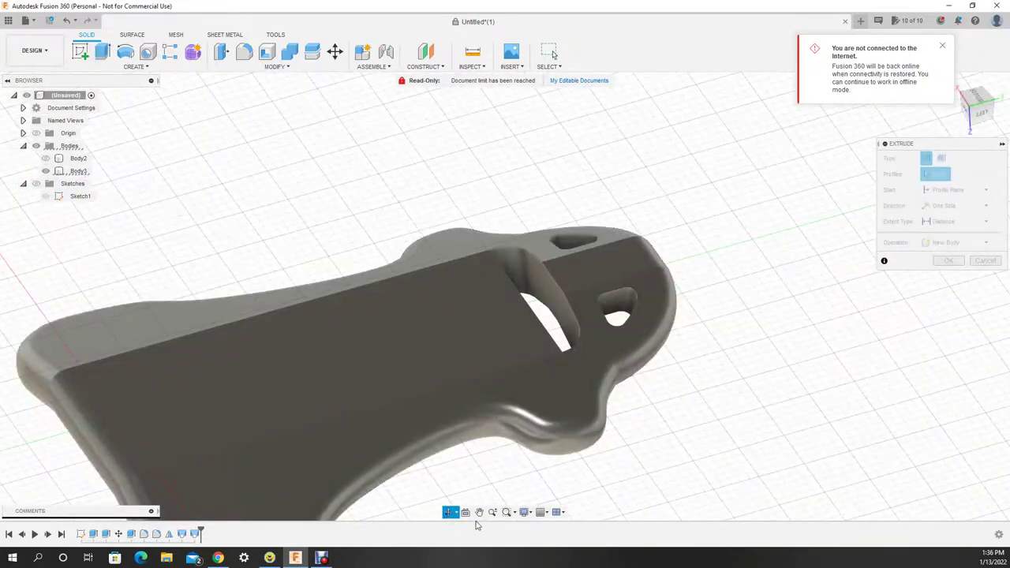
Pick the two slot faces as loft profiles, then back out of the attempt.
key(Return)
click(559, 325)
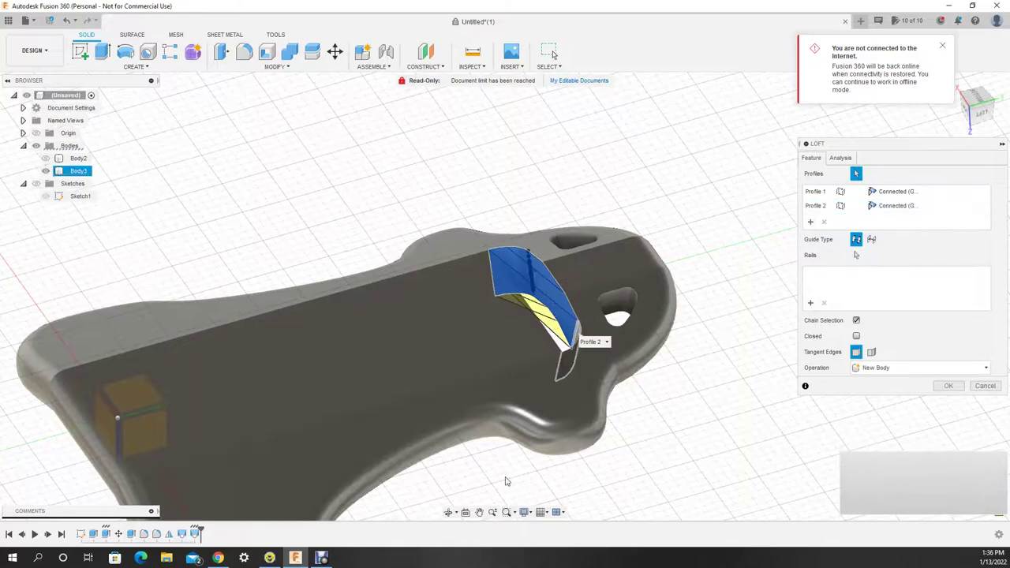
shift+middle_drag(591, 337, 506, 316)
click(497, 331)
key(Escape)
shift+middle_drag(450, 514, 474, 394)
Loft between the two slot faces as a Join, forming the underside ridge.
click(136, 67)
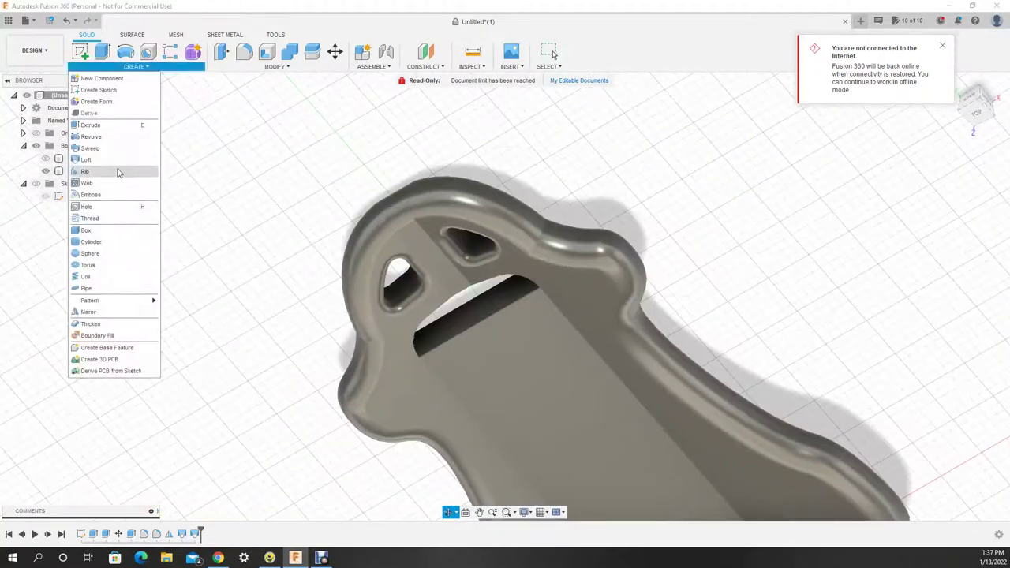
click(83, 168)
click(489, 308)
shift+middle_drag(490, 307, 499, 278)
click(582, 250)
scroll(566, 245, up, 5)
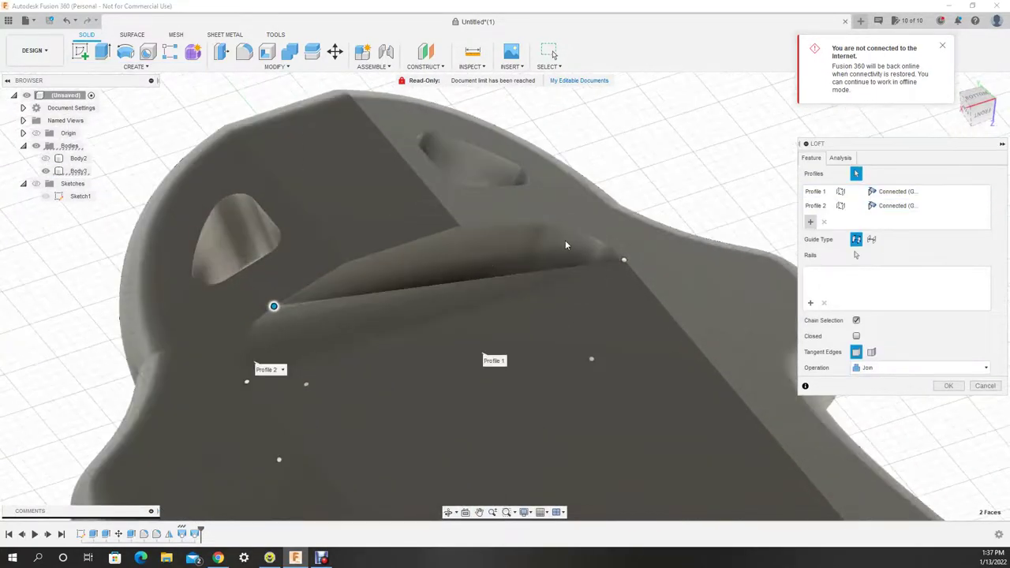
key(Return)
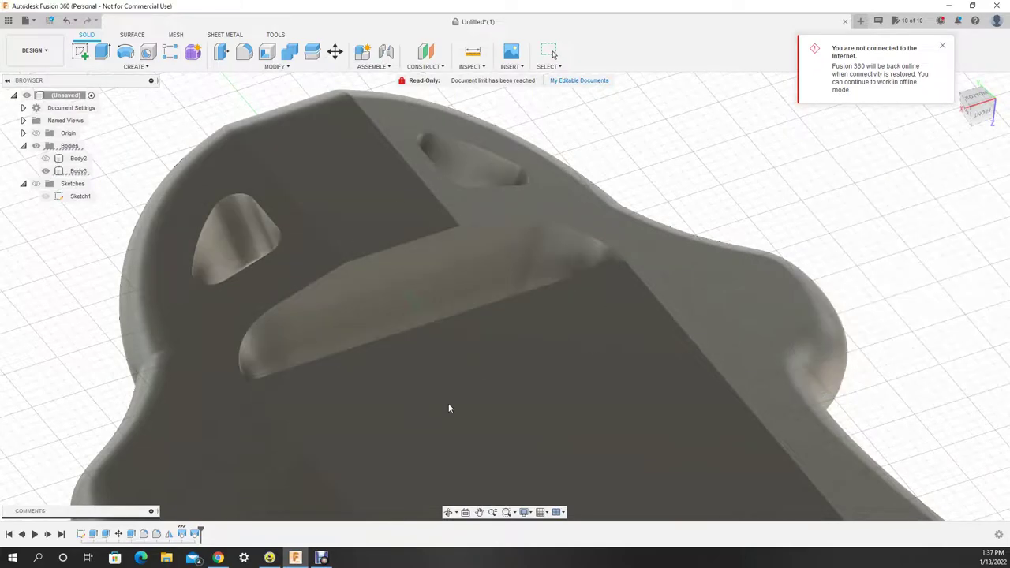
shift+middle_drag(449, 405, 555, 339)
Extrude the slot profile 3 mm as a Join.
key(e)
click(326, 300)
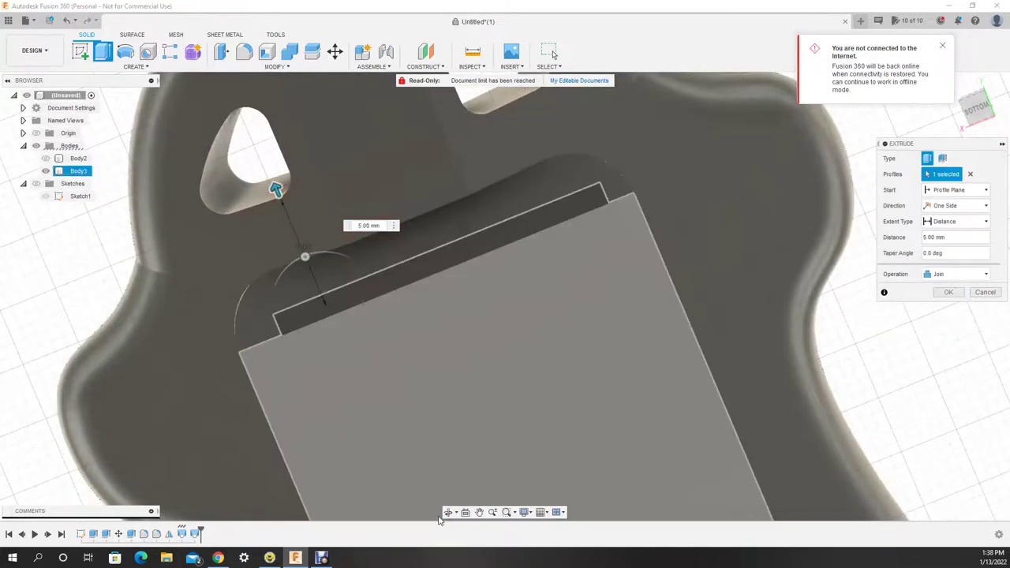
mouse_move(326, 300)
shift+middle_down()
mouse_move(515, 224)
mouse_move(600, 236)
shift+middle_up()
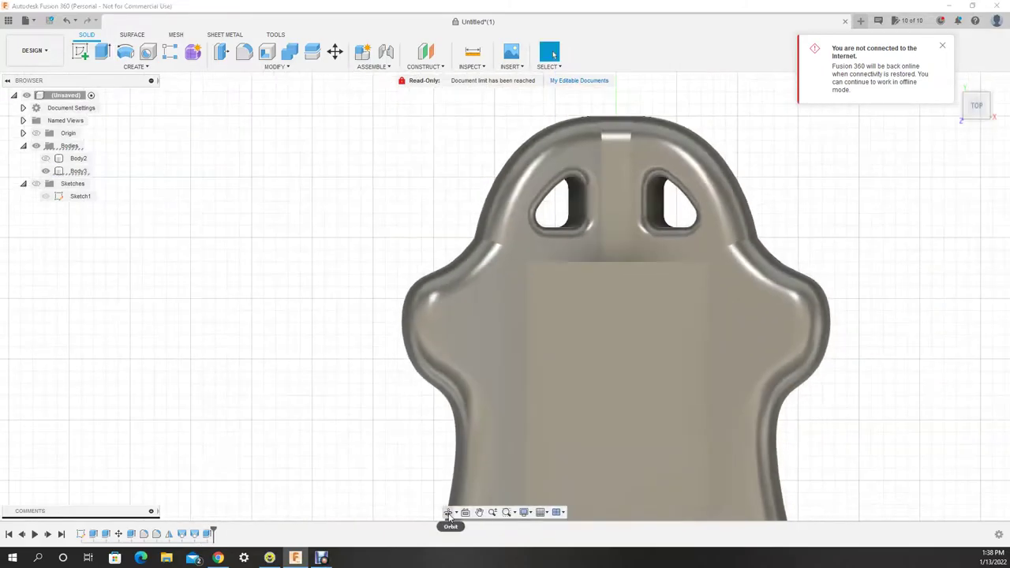
shift+middle_drag(448, 515, 271, 68)
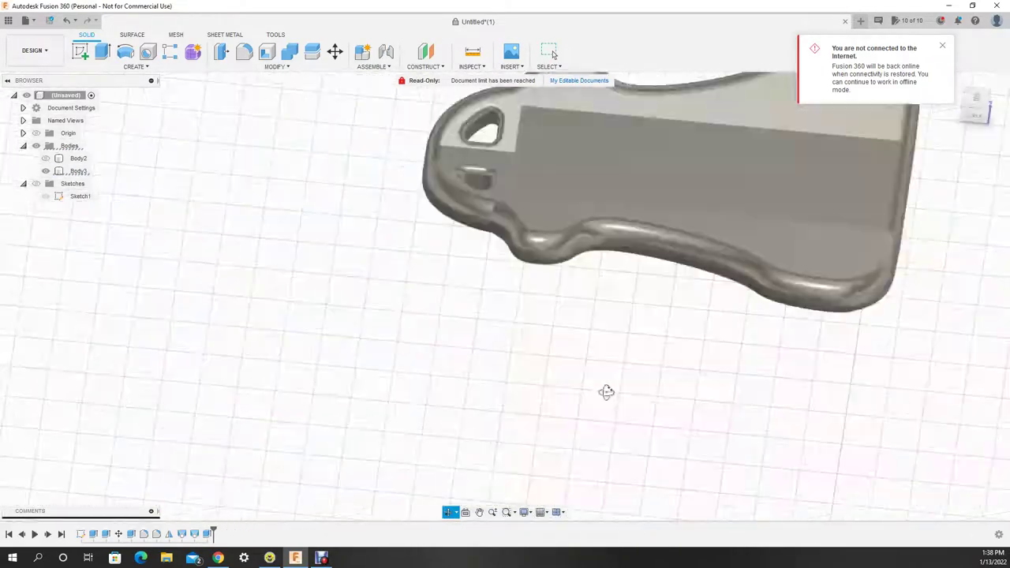
Round one underside edge with a 5 mm fillet and start a sketch on the seat face.
click(244, 51)
click(414, 348)
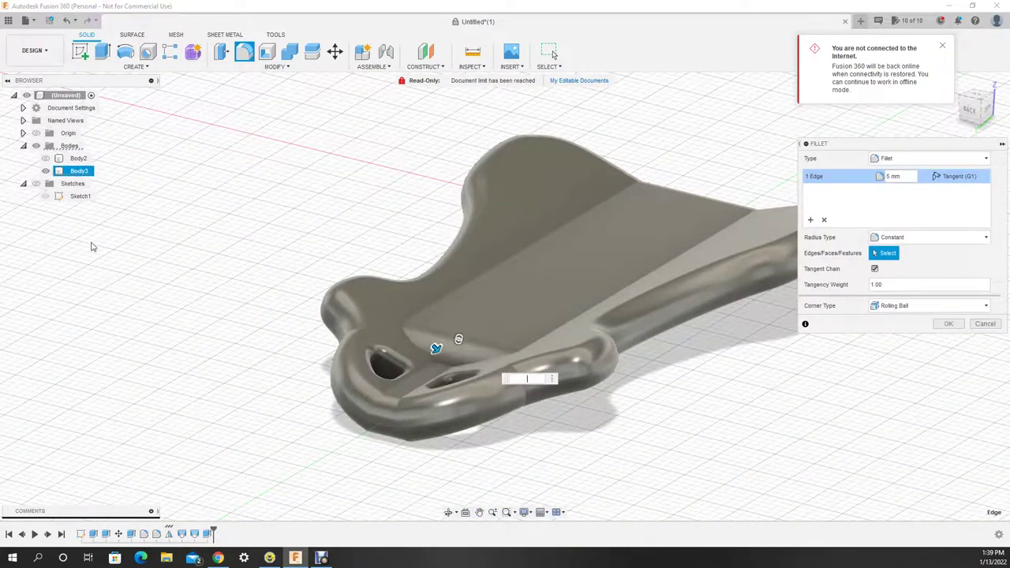
text(100)
key(Escape)
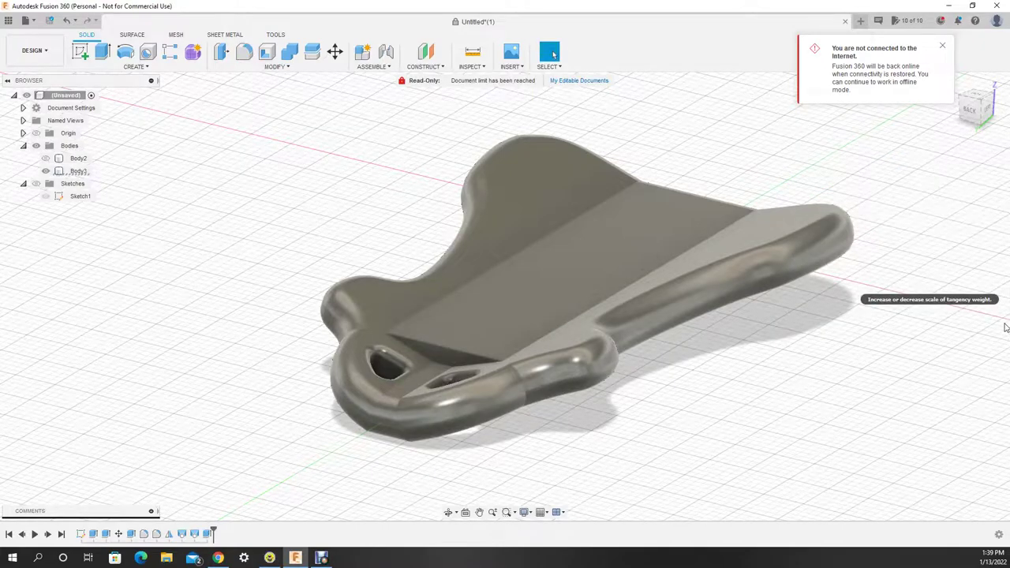
click(472, 379)
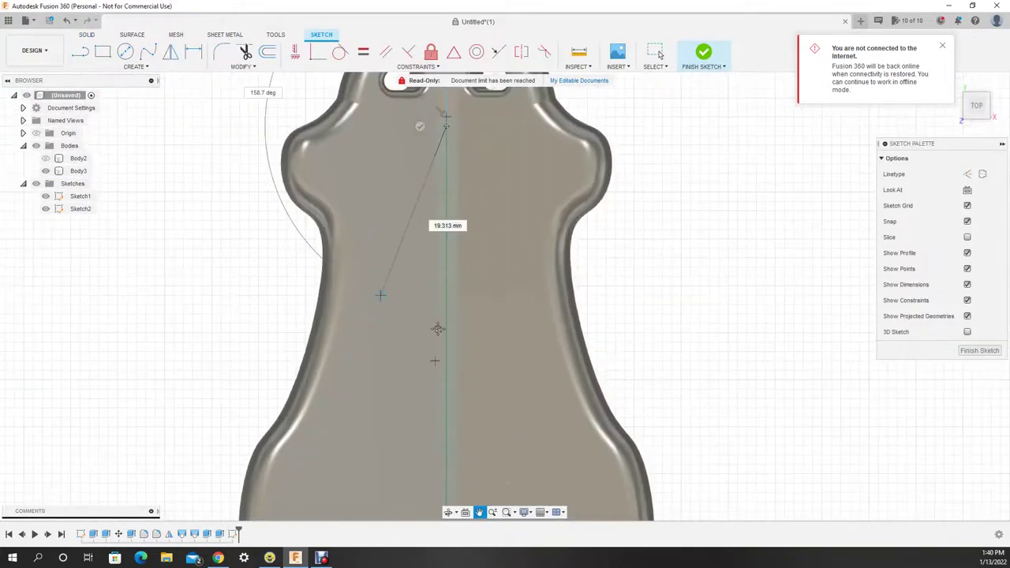
Draw the line profile with a sketch fillet and mirror it about the seat's centre line.
middle_drag(372, 284, 407, 107)
scroll(497, 157, up, 2)
scroll(499, 245, down, 4)
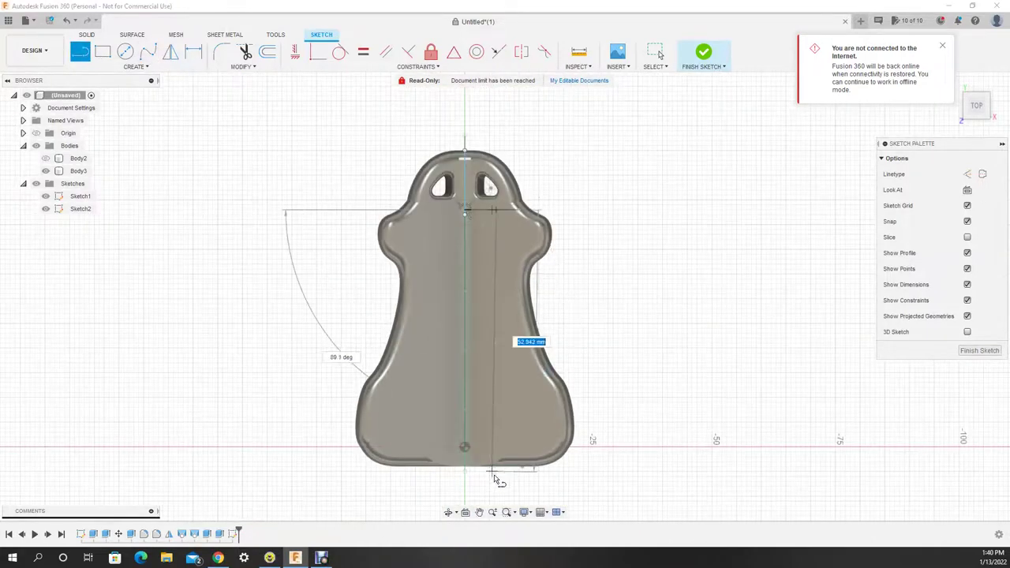
key(Escape)
scroll(562, 188, up, 5)
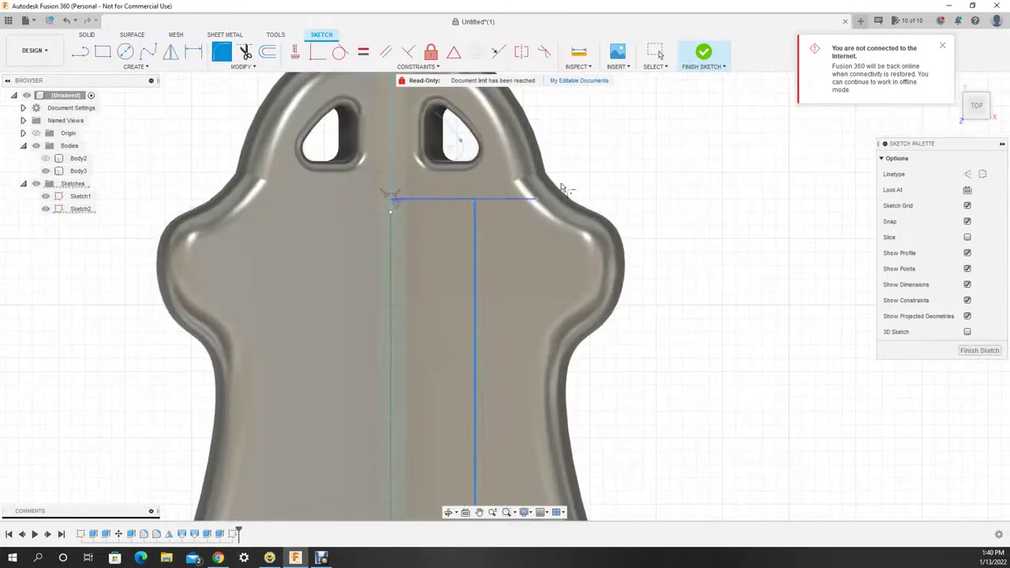
click(461, 214)
scroll(473, 236, down, 5)
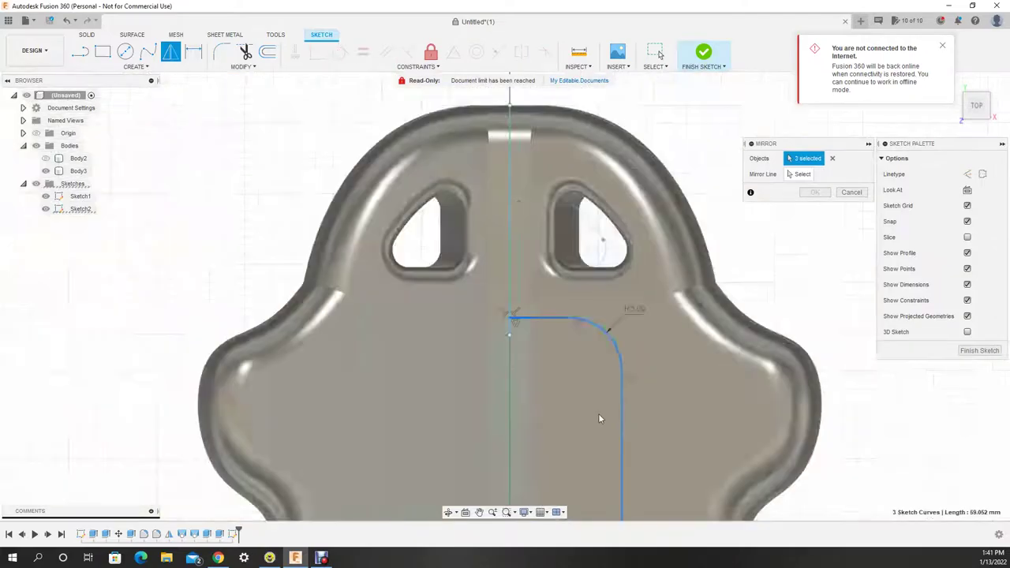
scroll(573, 95, down, 3)
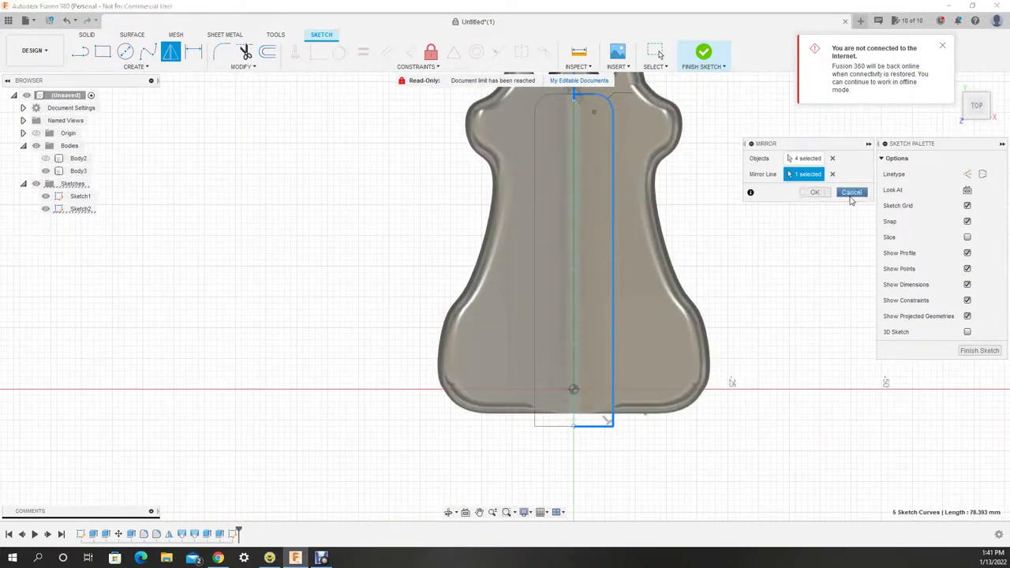
click(851, 195)
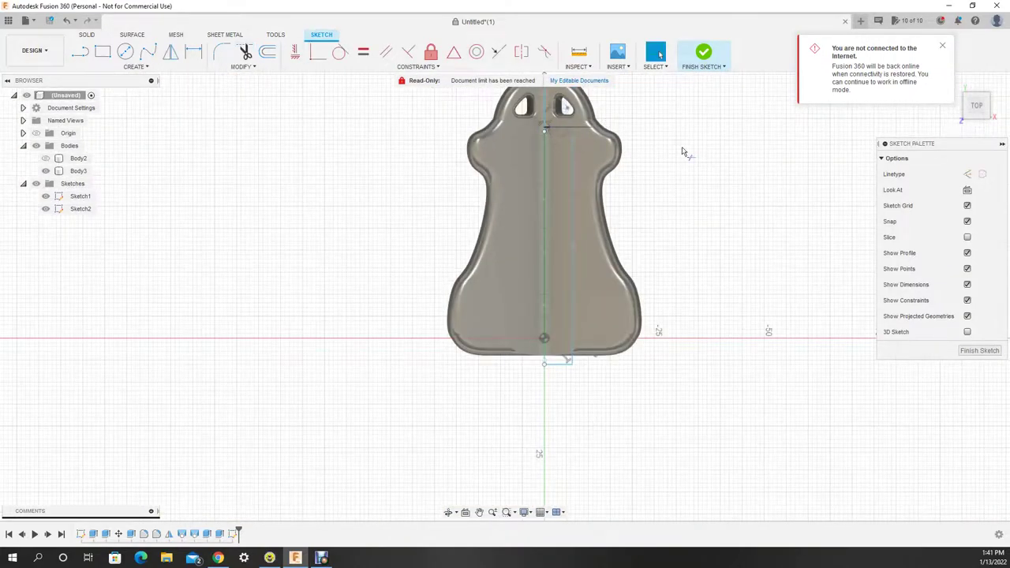
scroll(592, 131, up, 3)
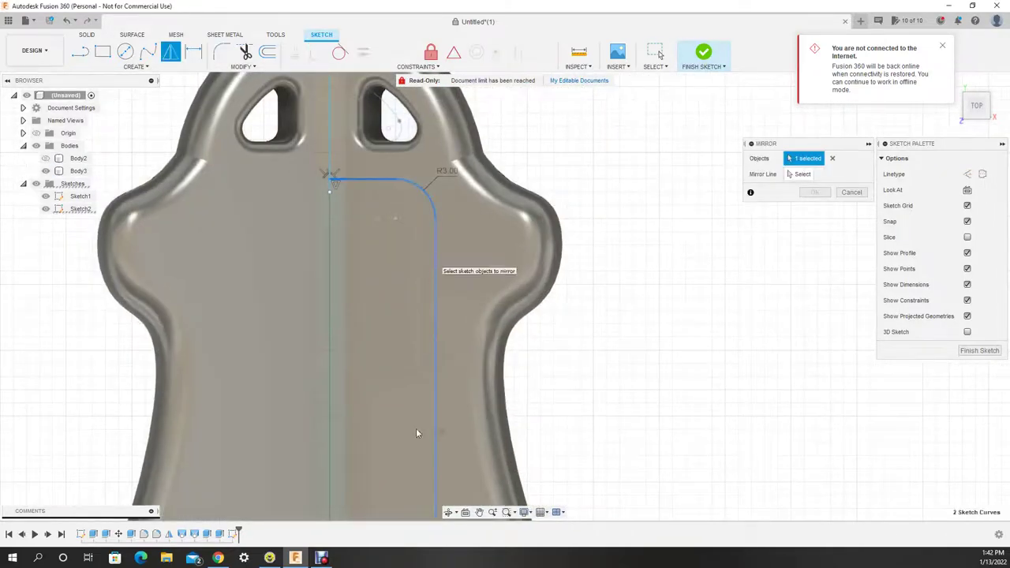
scroll(417, 433, down, 5)
click(418, 515)
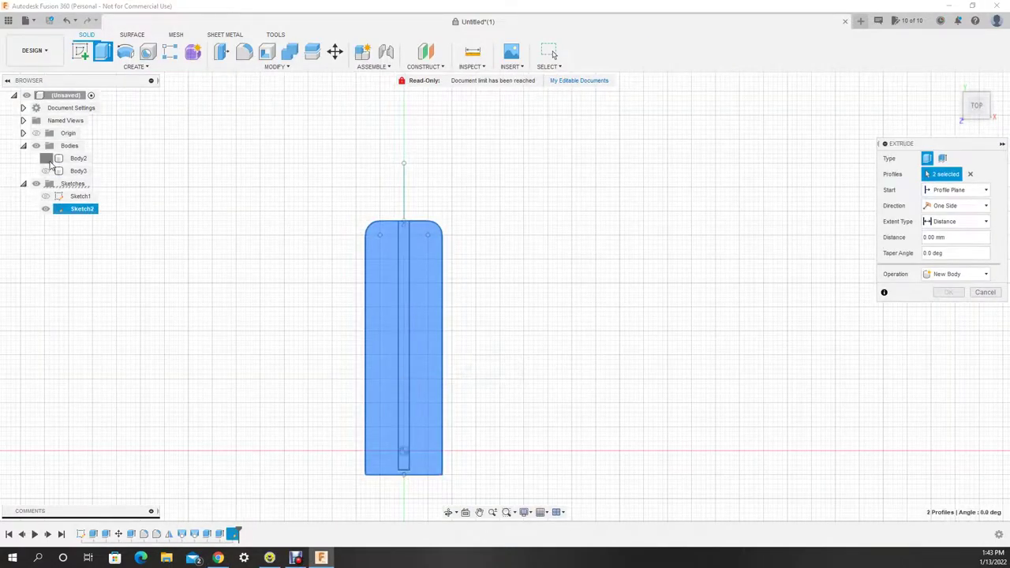
Show the seat bodies again and commit the extrusion on the underside.
click(46, 159)
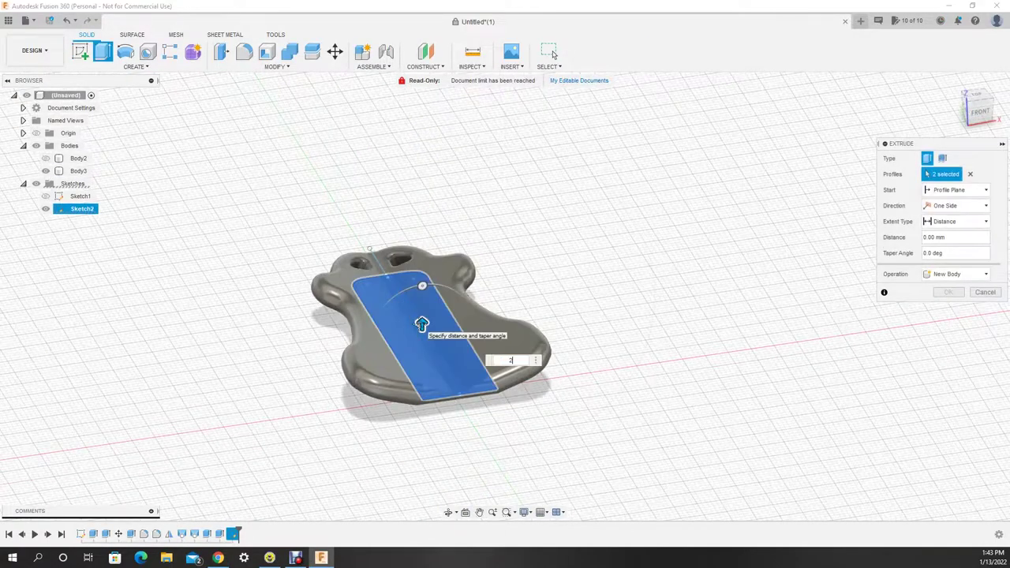
key(Return)
shift+middle_drag(421, 322, 371, 314)
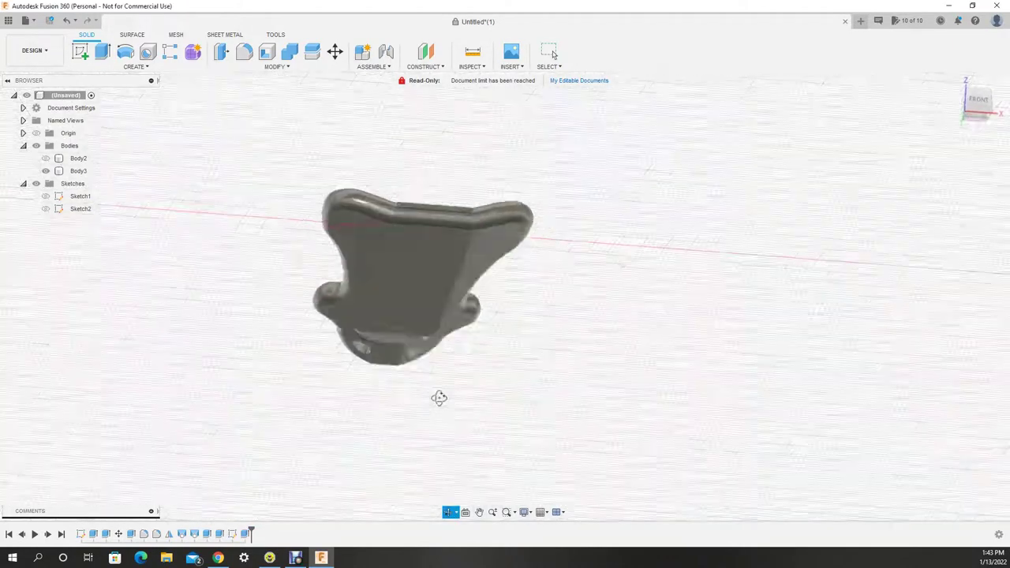
key(e)
scroll(410, 284, up, 3)
scroll(505, 261, down, 2)
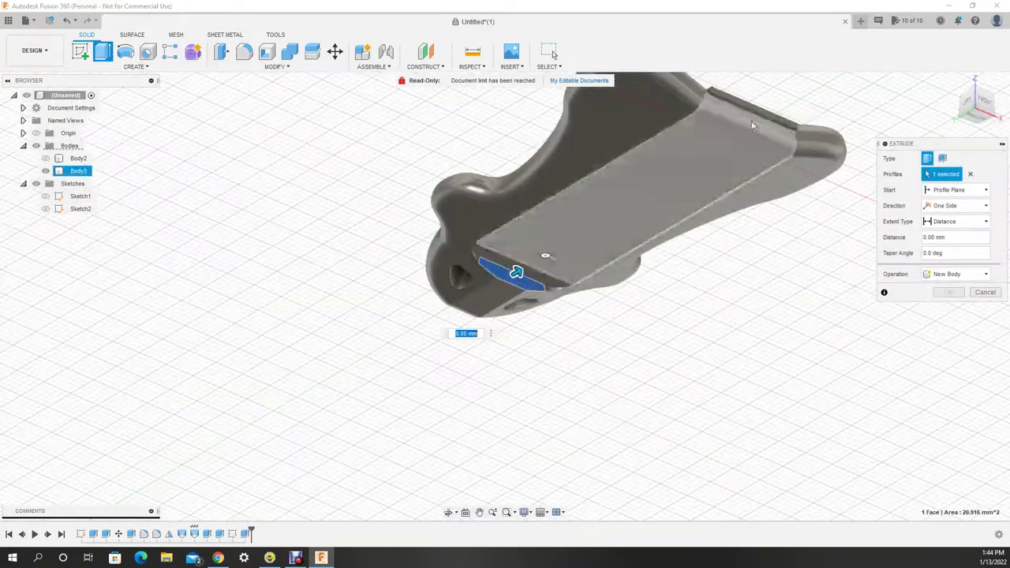
key(Escape)
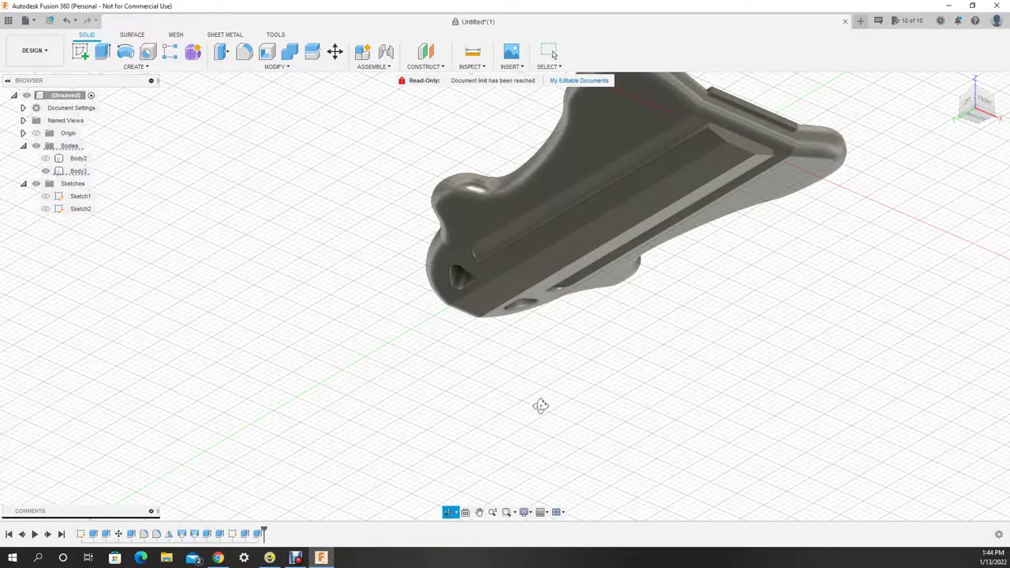
shift+middle_drag(541, 406, 528, 343)
Extrude the rounded rectangle profile upward into a raised plate on the seat.
key(e)
click(412, 402)
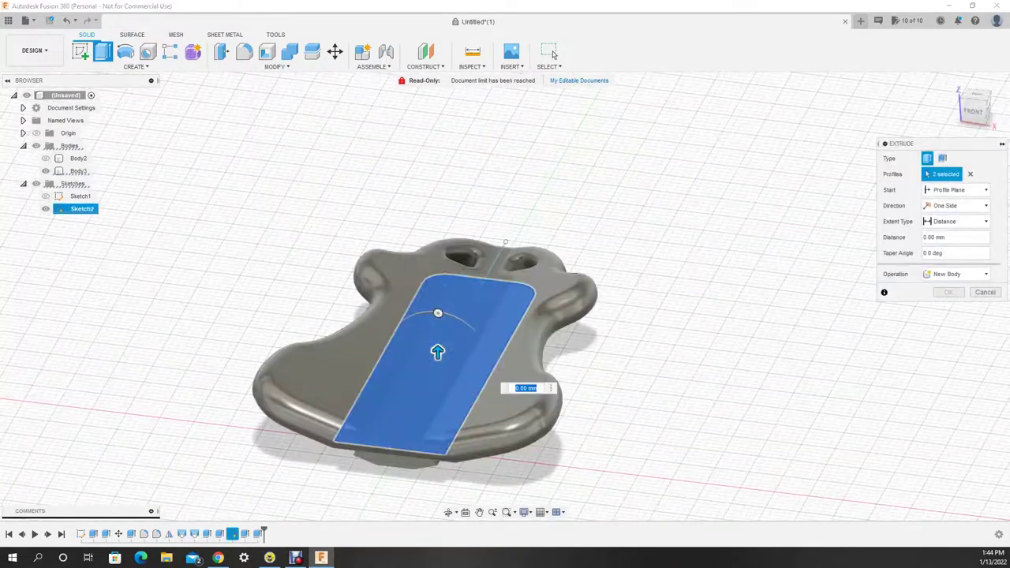
key(Return)
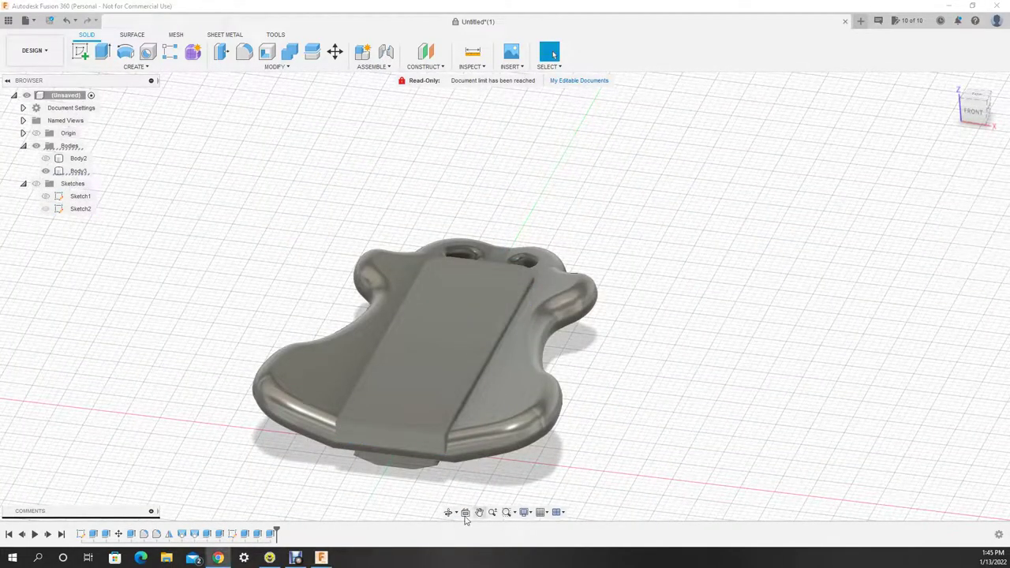
shift+middle_drag(465, 519, 392, 372)
click(275, 66)
Try a chamfer and a 20 mm fillet on the seat edges, abandoning both after errors.
click(260, 104)
click(406, 278)
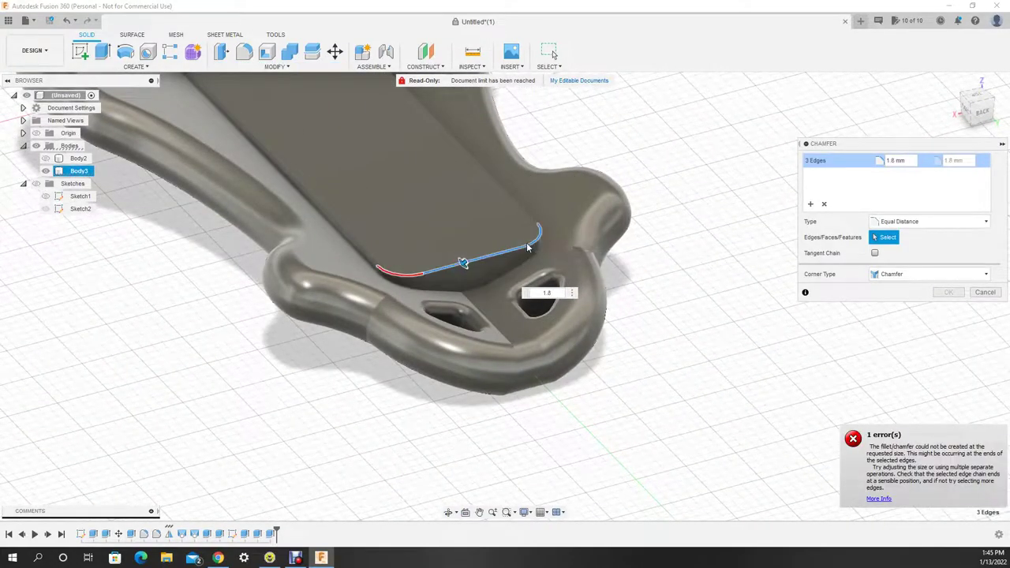
key(Escape)
click(245, 52)
click(479, 278)
click(477, 278)
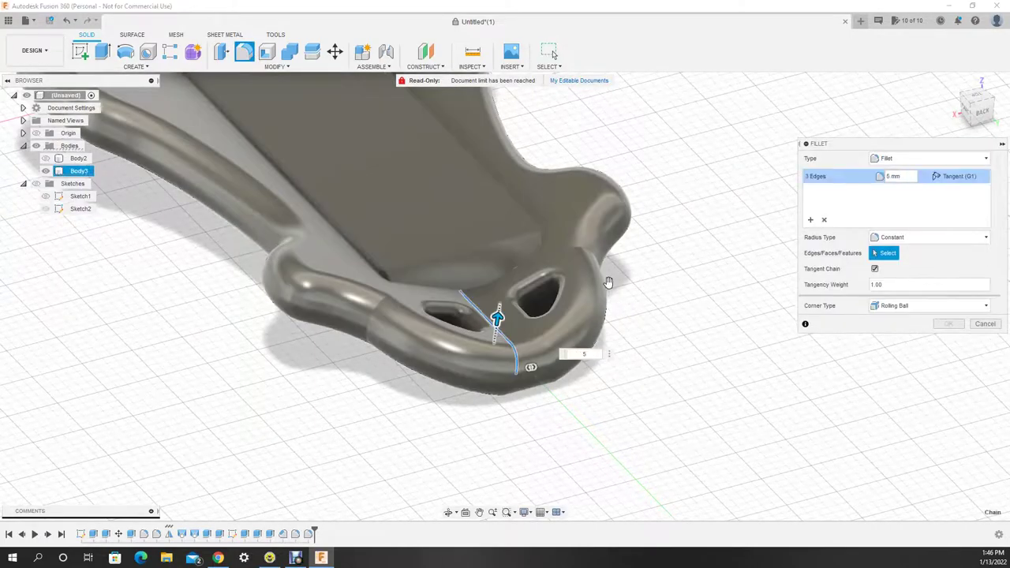
click(442, 256)
text(20)
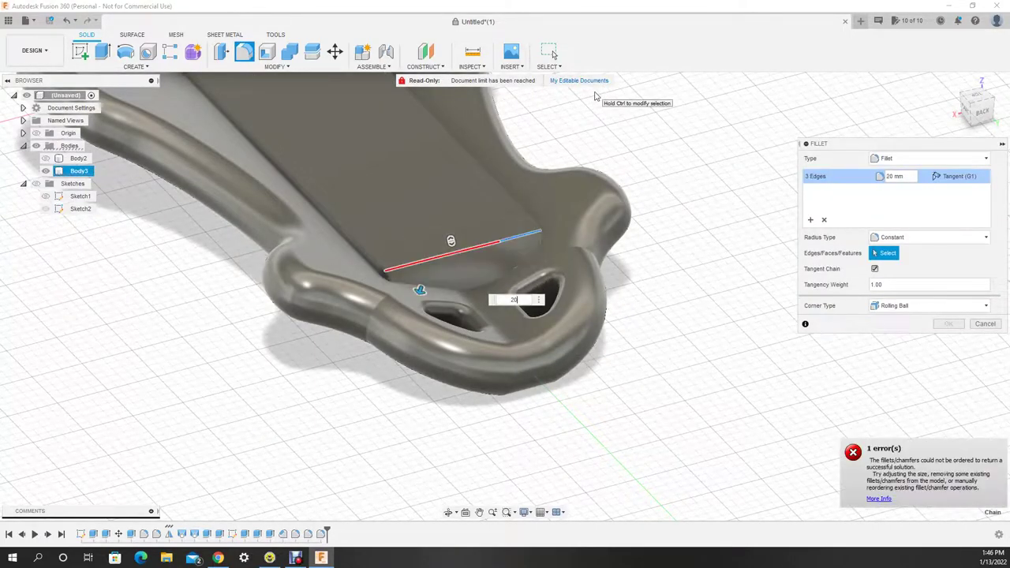
shift+middle_drag(595, 95, 337, 200)
key(Escape)
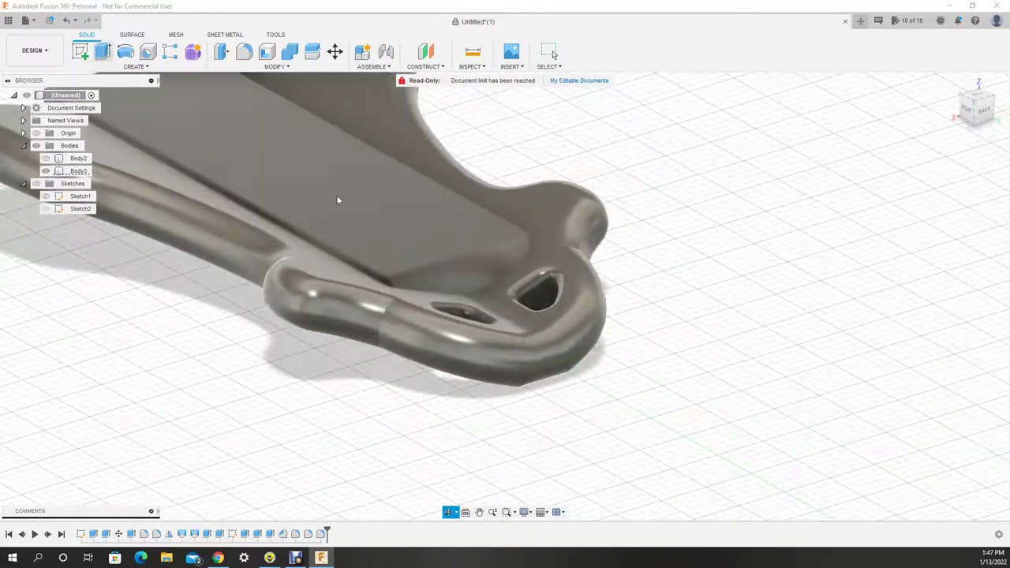
Cut the flat top face down 0.7 mm with an extrude cut.
key(e)
click(421, 231)
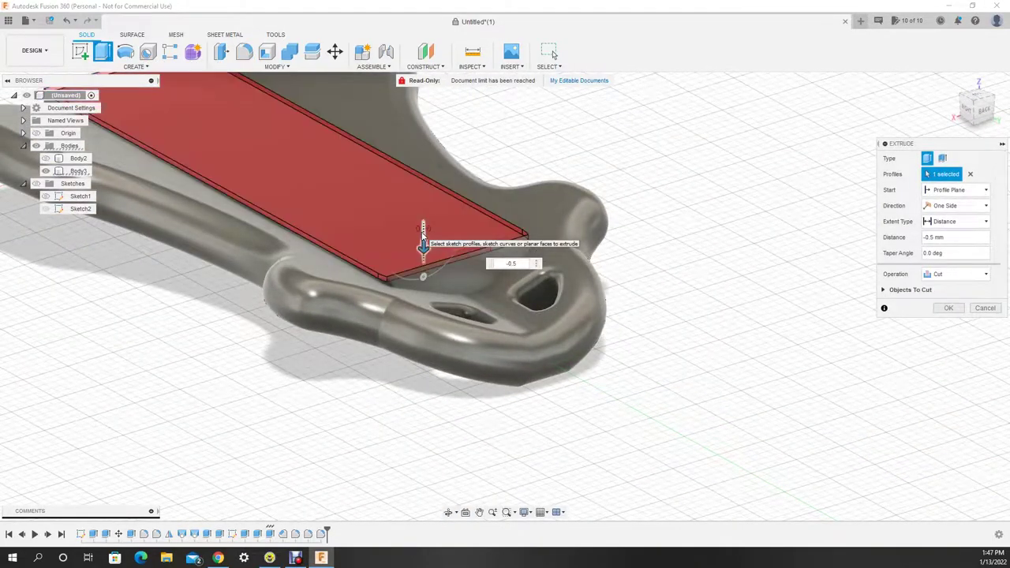
key(Return)
shift+middle_drag(423, 231, 436, 277)
key(e)
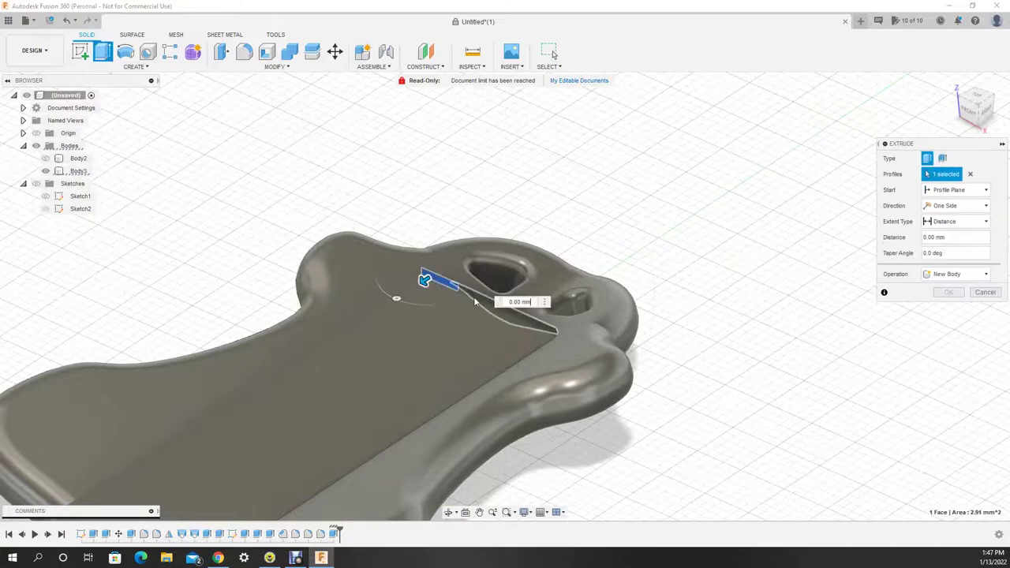
key(Return)
drag(451, 514, 539, 304)
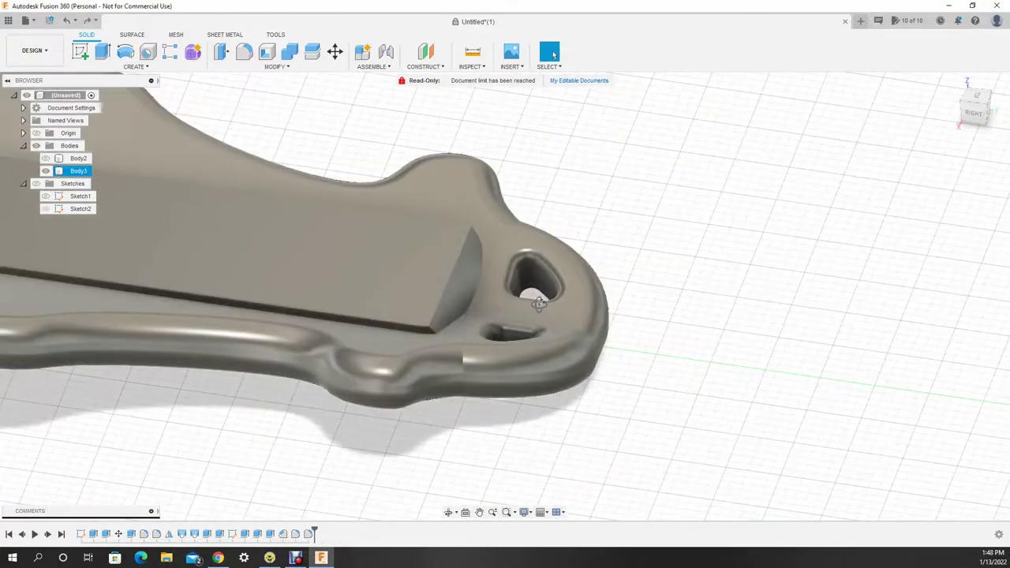
click(103, 51)
click(421, 293)
drag(421, 293, 422, 228)
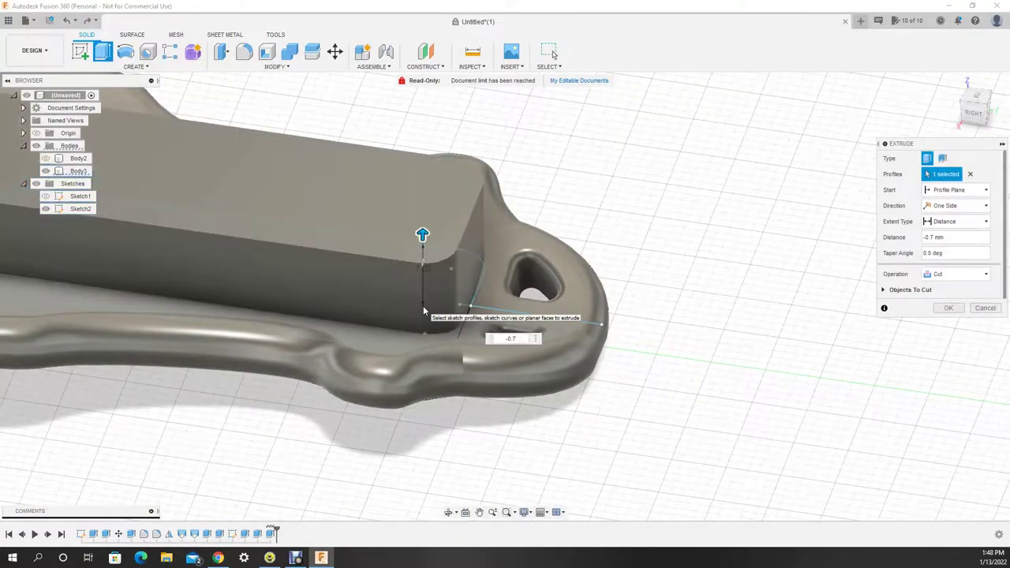
key(Return)
Fillet the two slot edges.
click(243, 51)
click(504, 306)
click(552, 330)
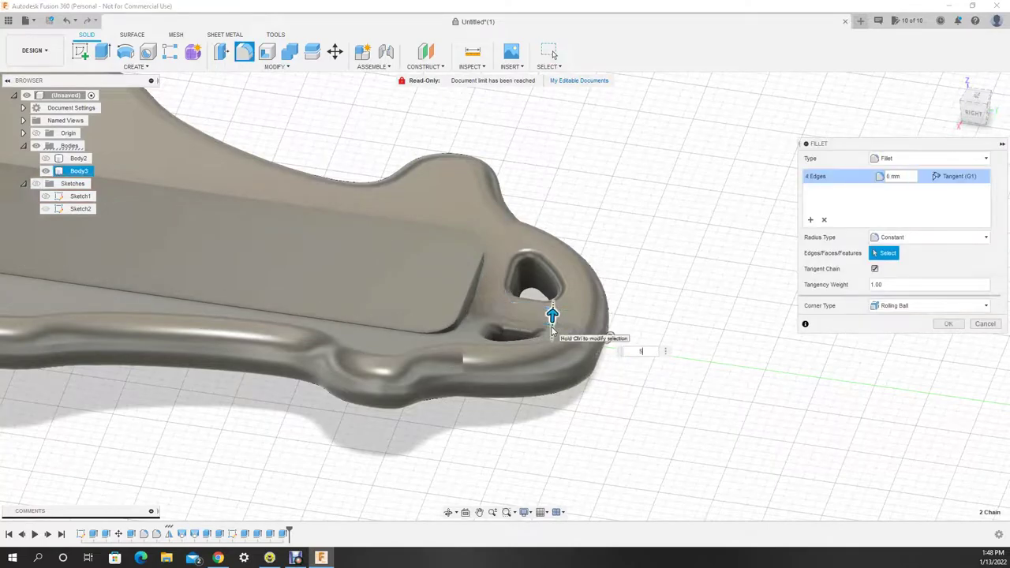
key(Return)
mouse_move(552, 330)
shift+middle_down()
mouse_move(435, 419)
mouse_move(251, 68)
shift+middle_up()
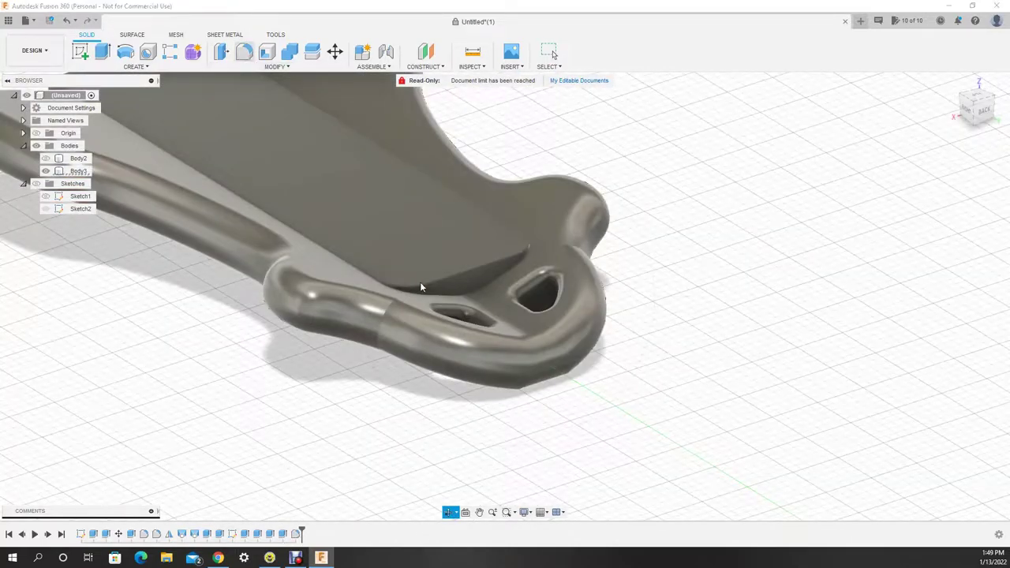
Round an inner slot edge with a 3 mm fillet.
key(f)
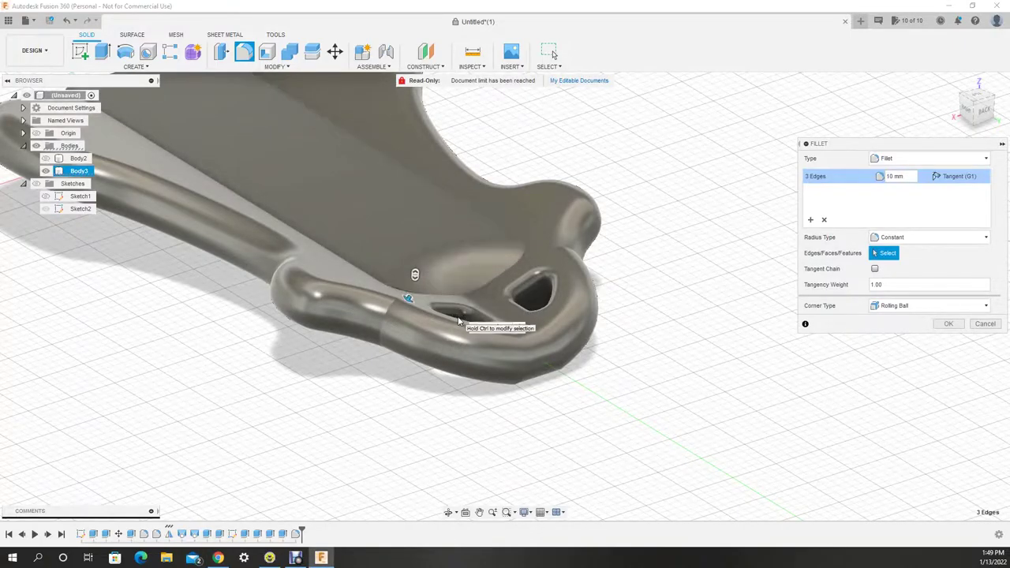
mouse_move(458, 321)
shift+middle_down()
mouse_move(489, 439)
mouse_move(684, 376)
shift+middle_up()
click(553, 265)
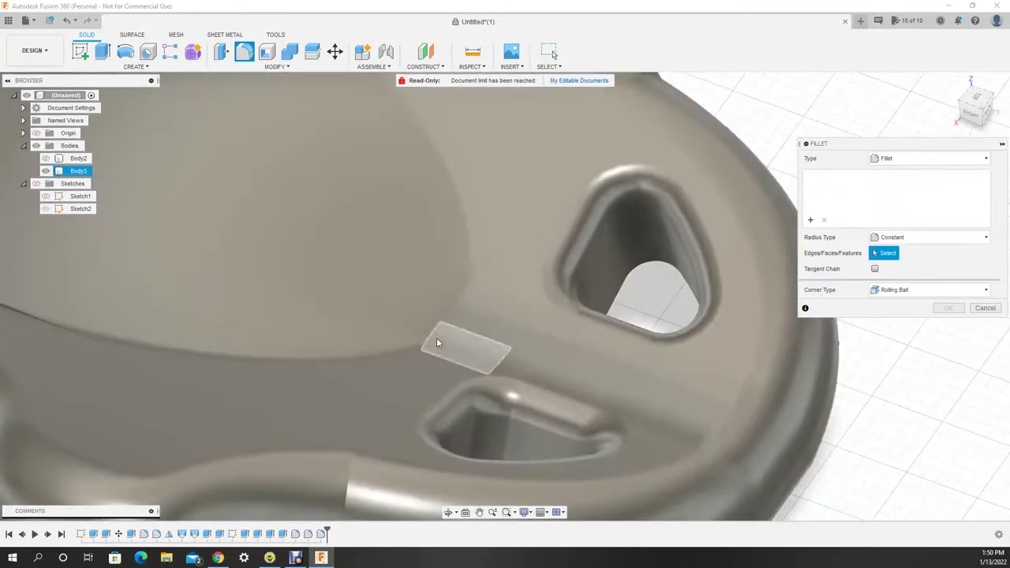
text(3)
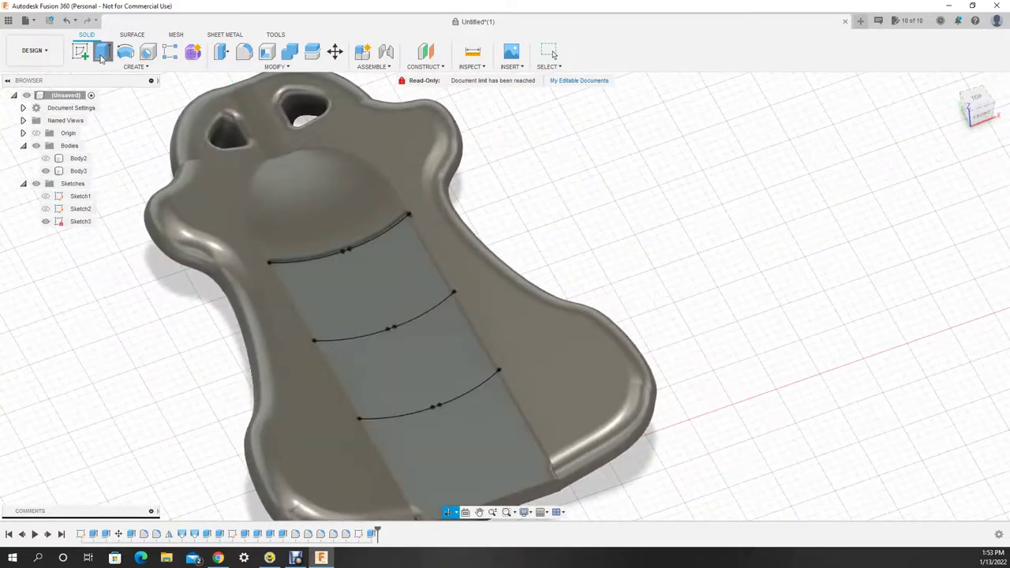
Cut the three arc grooves 0.5 mm deep and pick the top and middle groove edges.
click(343, 341)
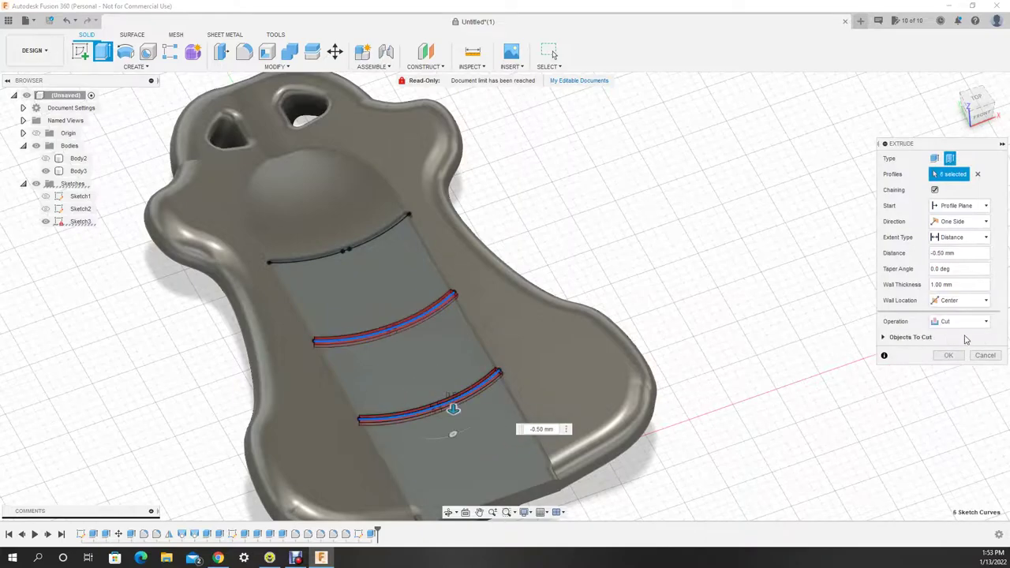
click(949, 355)
key(f)
click(344, 250)
click(391, 327)
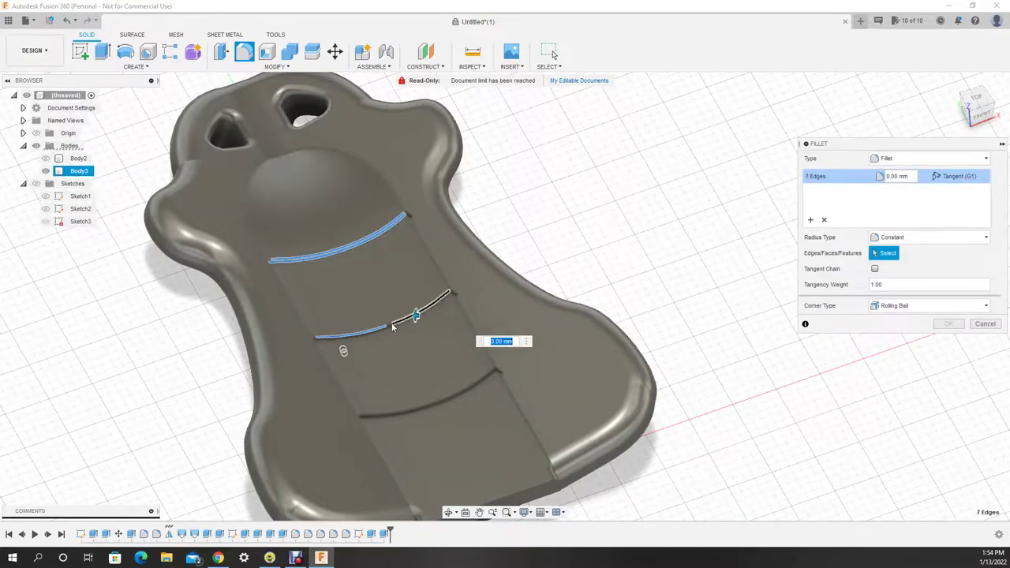
Drop the unwanted edges and round the groove edges with a 0.5 mm fillet.
shift+middle_drag(458, 521, 355, 346)
click(366, 356)
scroll(355, 345, up, 5)
scroll(918, 439, down, 5)
click(918, 439)
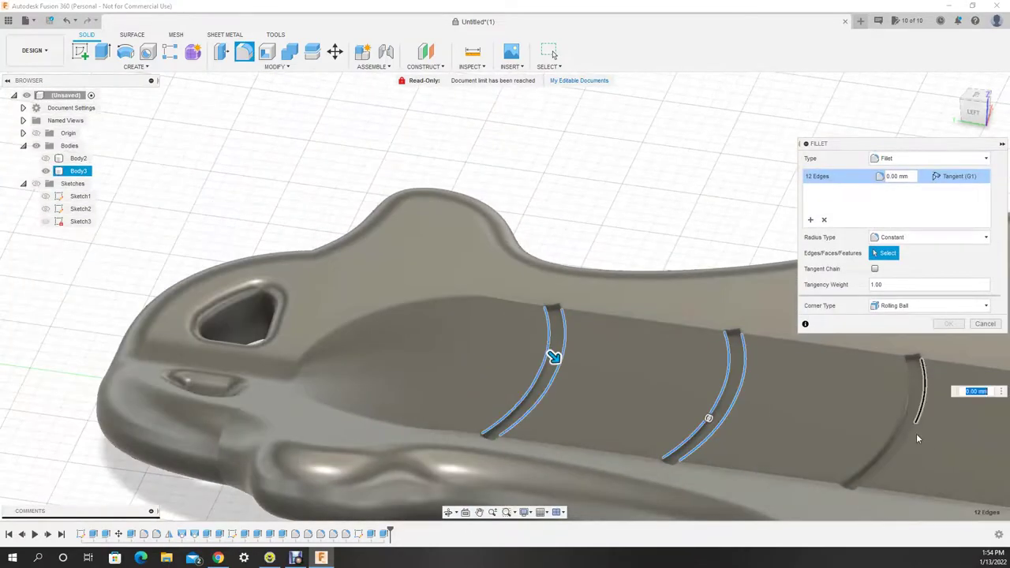
text(0.5)
scroll(897, 429, up, 5)
scroll(868, 418, down, 4)
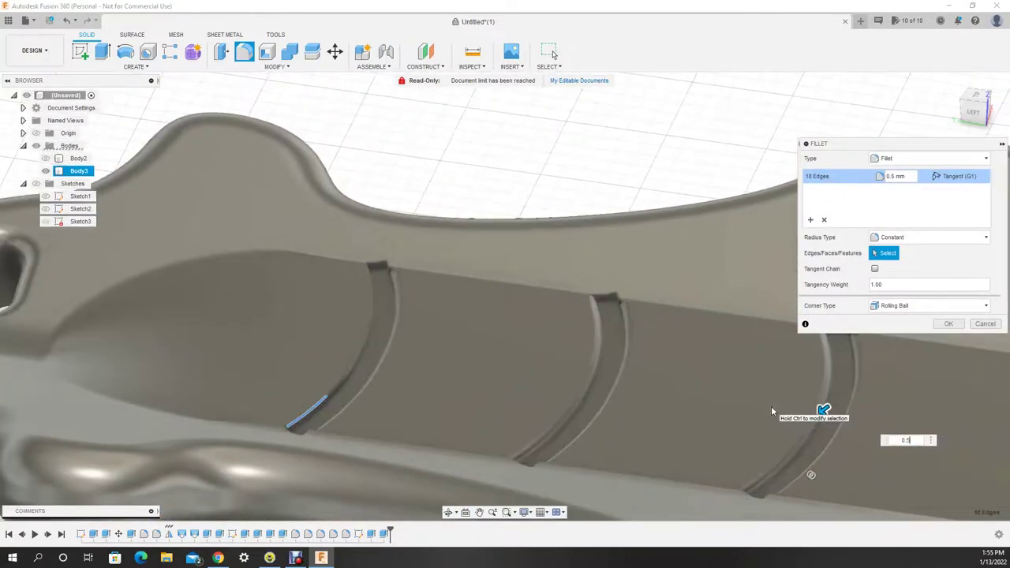
key(Return)
Select the long face strip along the seat for the next cut.
scroll(771, 406, down, 5)
shift+drag(771, 406, 283, 108)
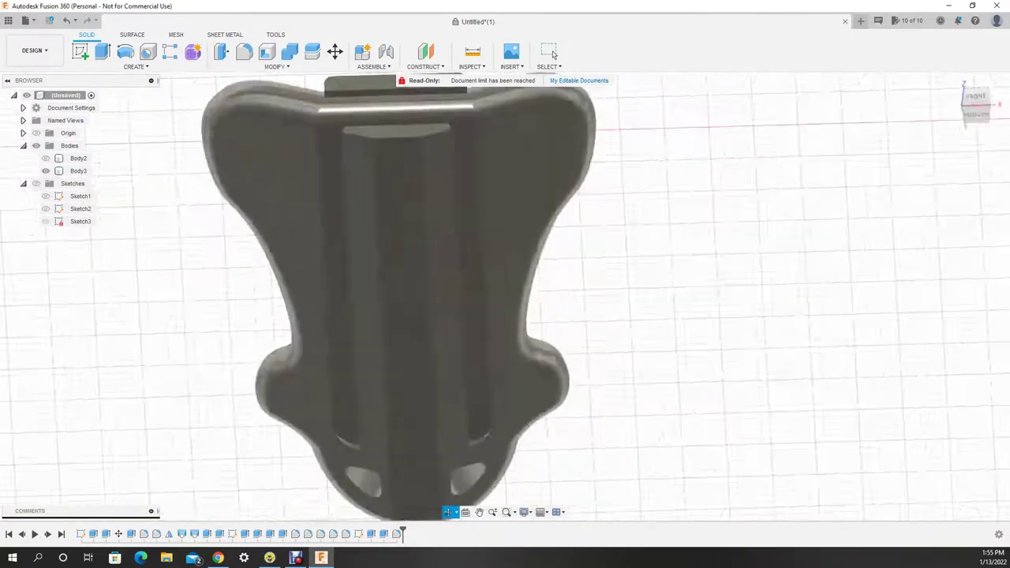
key(f)
click(507, 199)
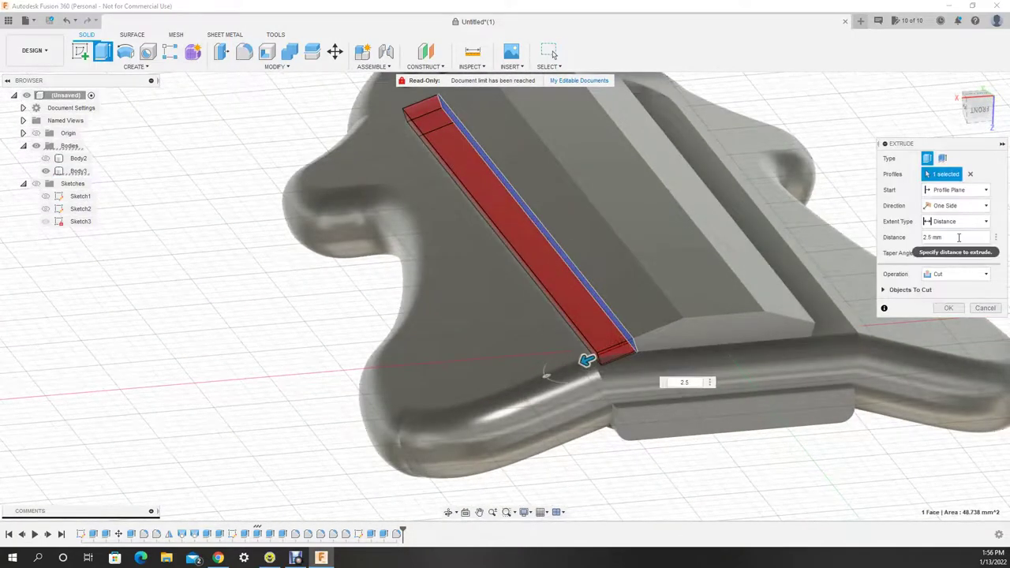
Cut the 2.5 mm groove along the seat's long edge and pick the top face to round.
click(949, 308)
shift+middle_drag(936, 313, 488, 289)
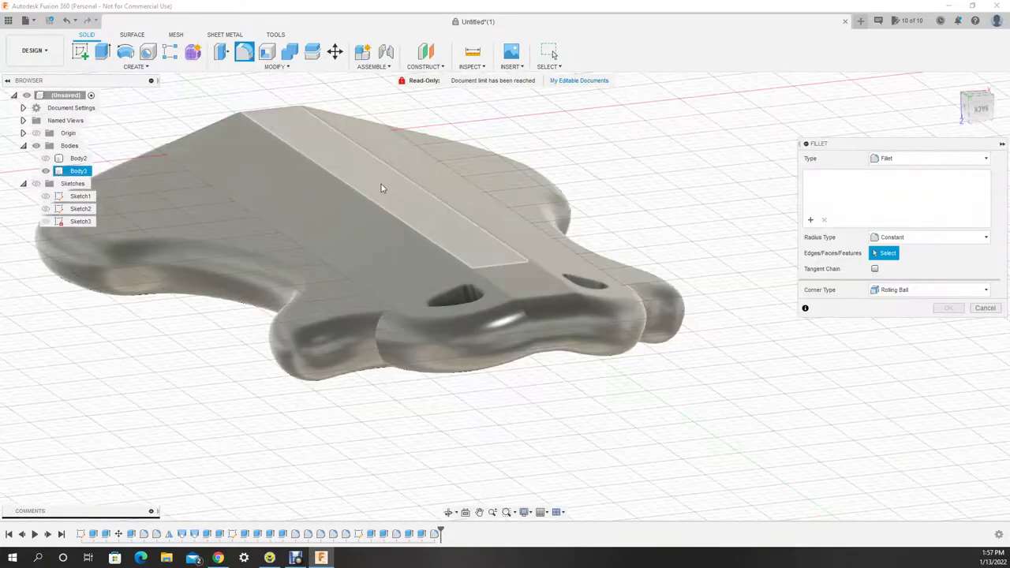
click(381, 188)
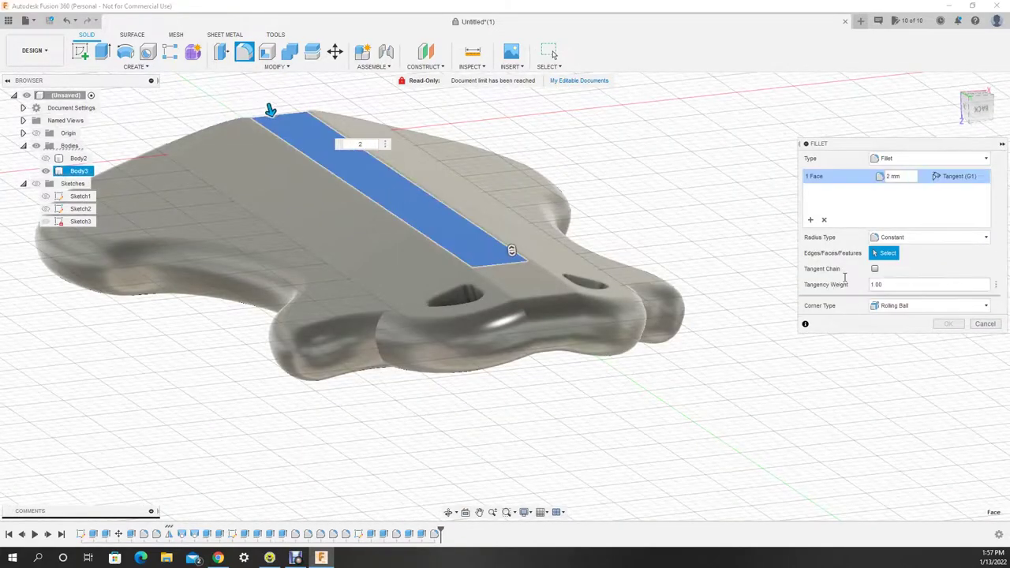
shift+middle_drag(589, 395, 403, 385)
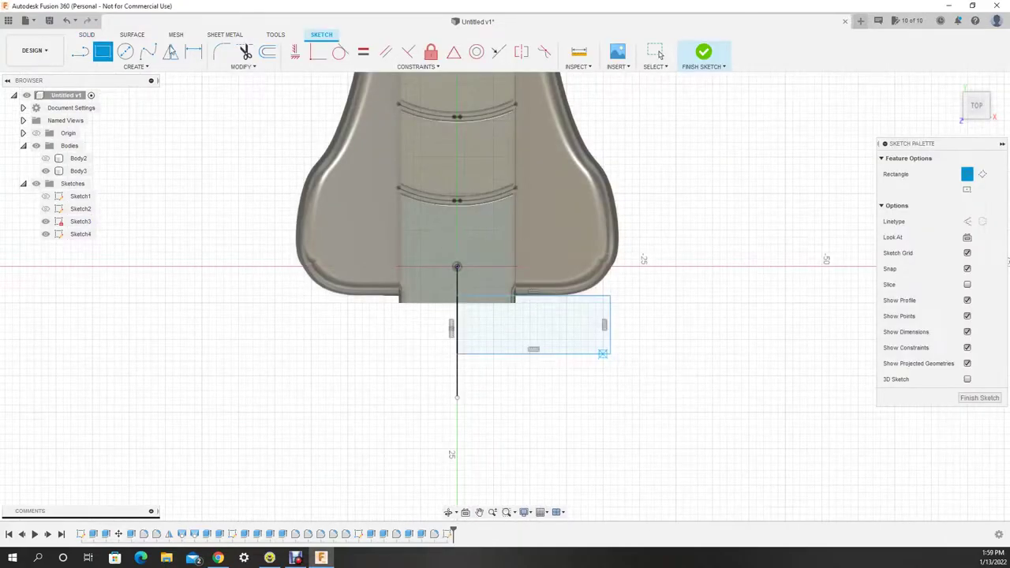
Finish the rectangle sketch and extrude it 27 mm as a new body.
click(703, 53)
shift+middle_drag(474, 347, 413, 360)
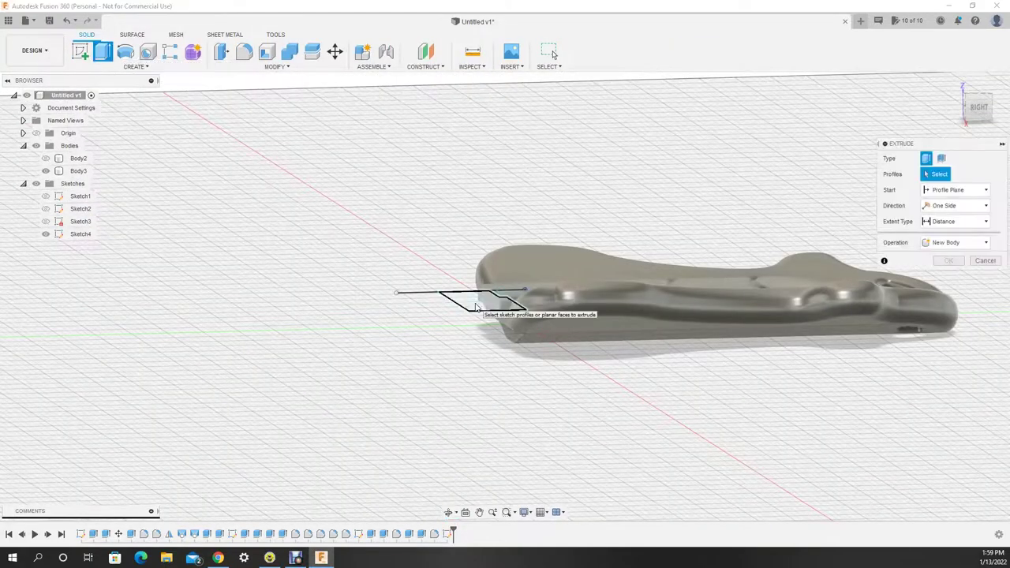
click(476, 307)
mouse_move(476, 306)
shift+middle_down()
mouse_move(487, 335)
mouse_move(485, 408)
mouse_move(458, 453)
shift+middle_up()
text(27)
key(Return)
Tilt the new block -5° about the Z axis.
right_click(461, 534)
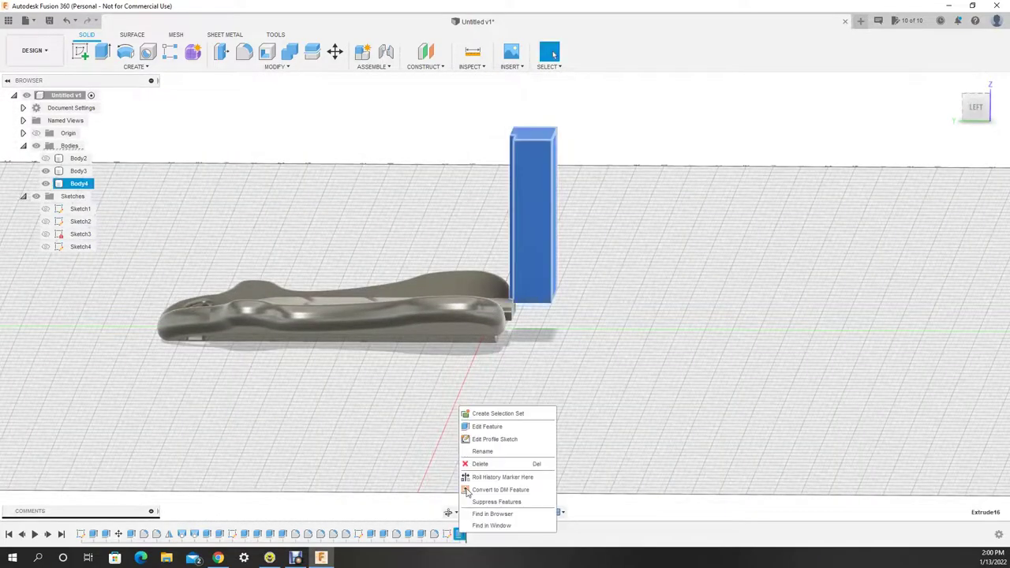
click(487, 427)
key(Escape)
key(m)
drag(533, 166, 528, 168)
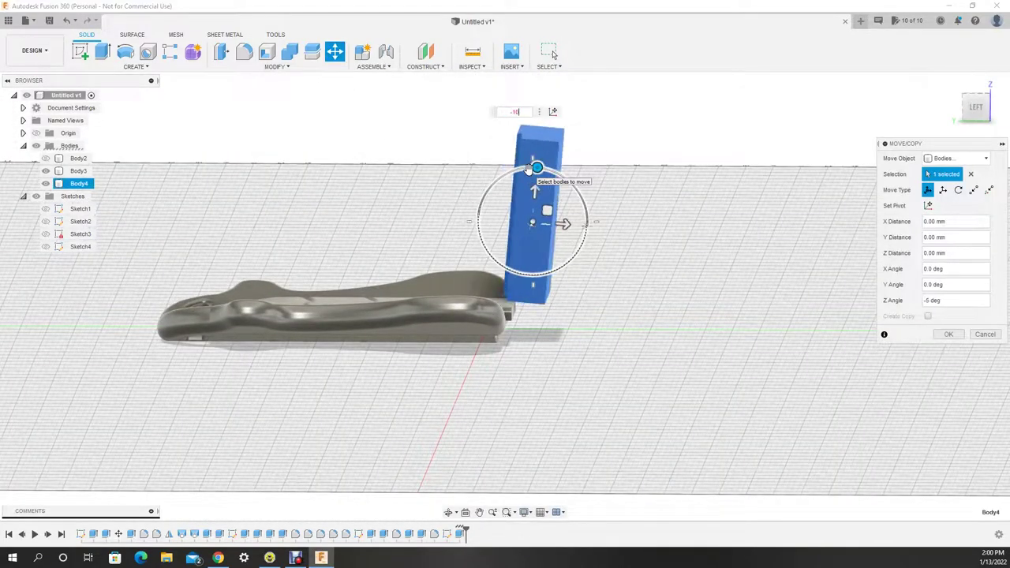
key(Return)
Start a new sketch on the block's side face.
mouse_move(529, 168)
shift+middle_down()
mouse_move(605, 374)
mouse_move(621, 339)
mouse_move(552, 300)
shift+middle_up()
click(105, 56)
shift+middle_drag(111, 61, 509, 227)
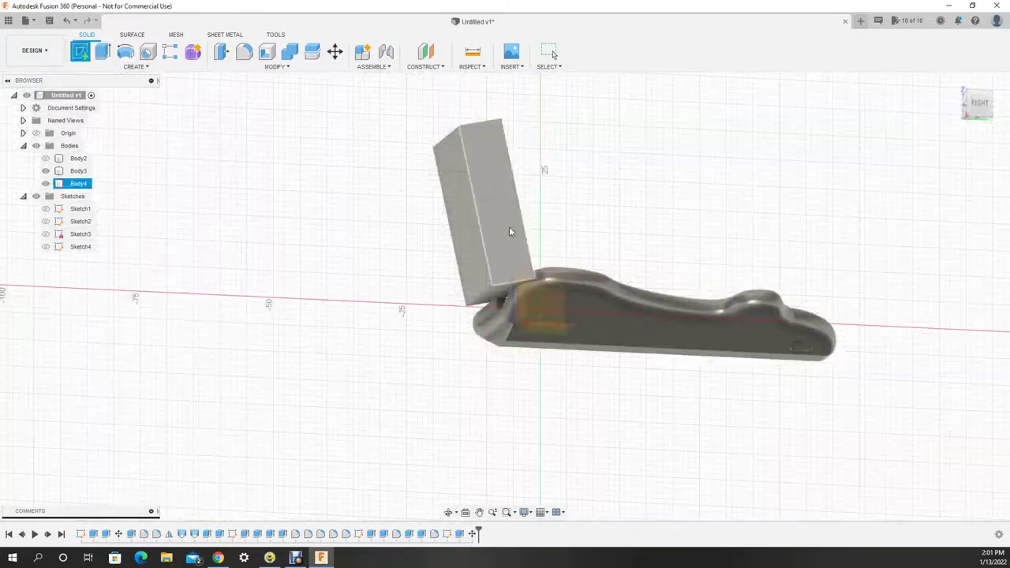
click(509, 226)
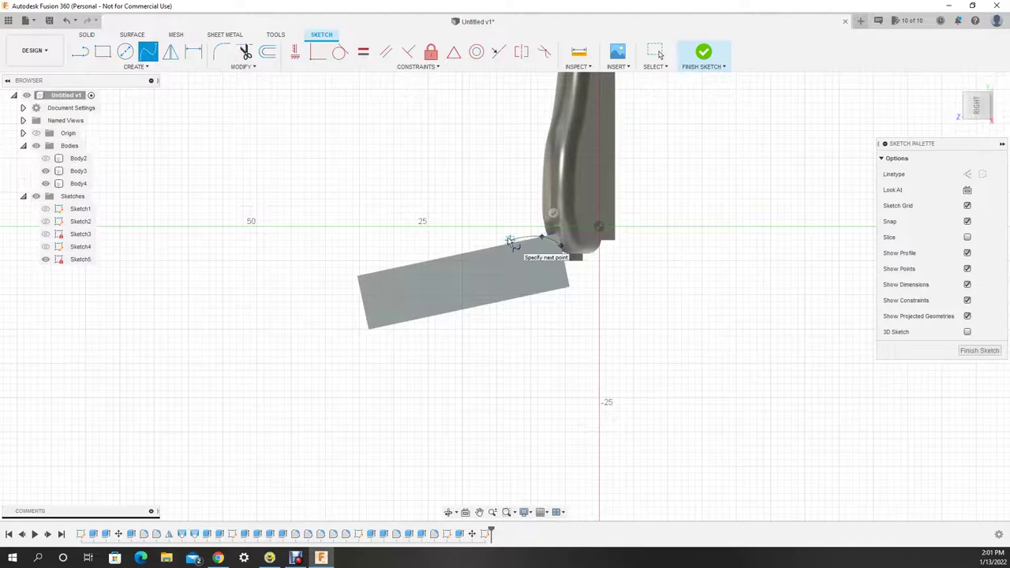
Finish the curved spline sketch and cut its profile 2 mm into the block.
click(980, 350)
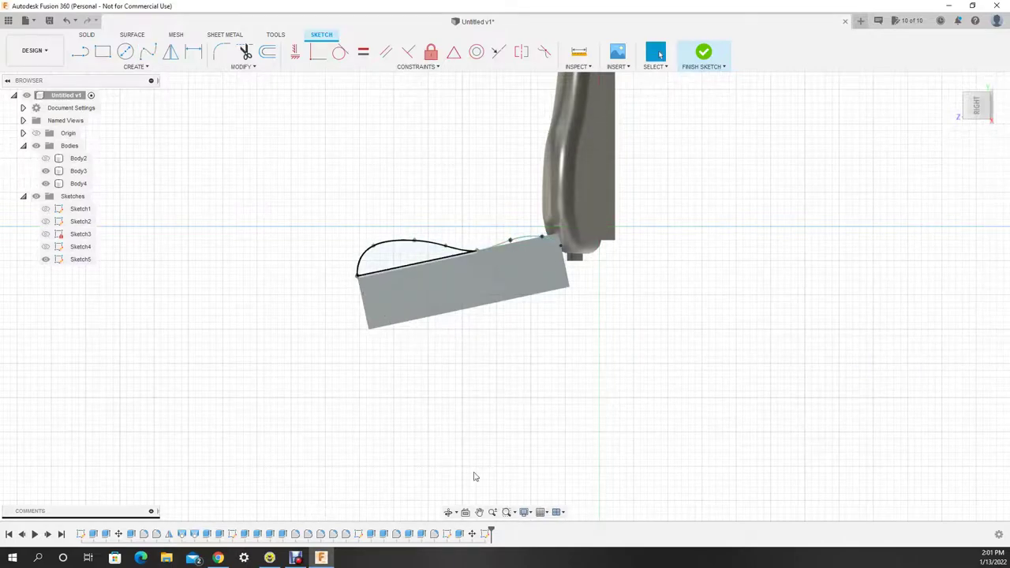
mouse_move(476, 474)
shift+middle_down()
mouse_move(568, 284)
mouse_move(439, 338)
mouse_move(449, 387)
mouse_move(334, 369)
shift+middle_up()
key(e)
click(450, 387)
key(Return)
Reopen the curved sketch for editing and finish it again.
double_click(537, 370)
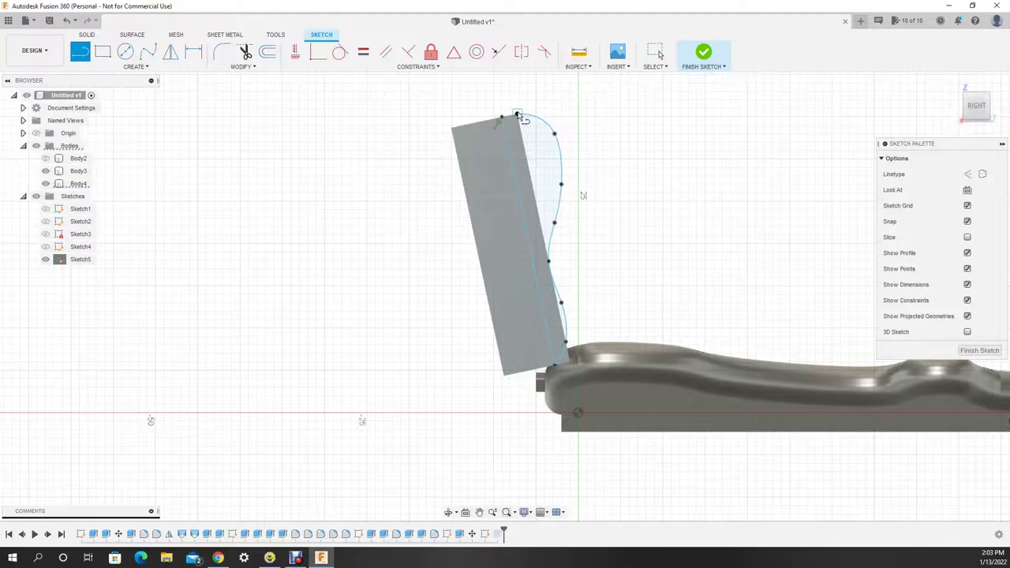
click(703, 52)
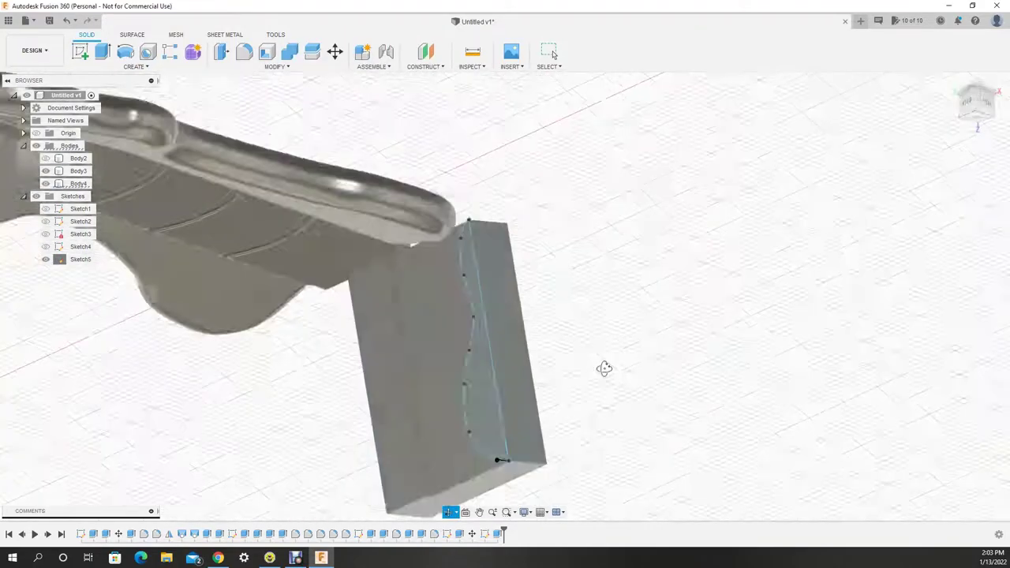
shift+middle_drag(602, 365, 470, 534)
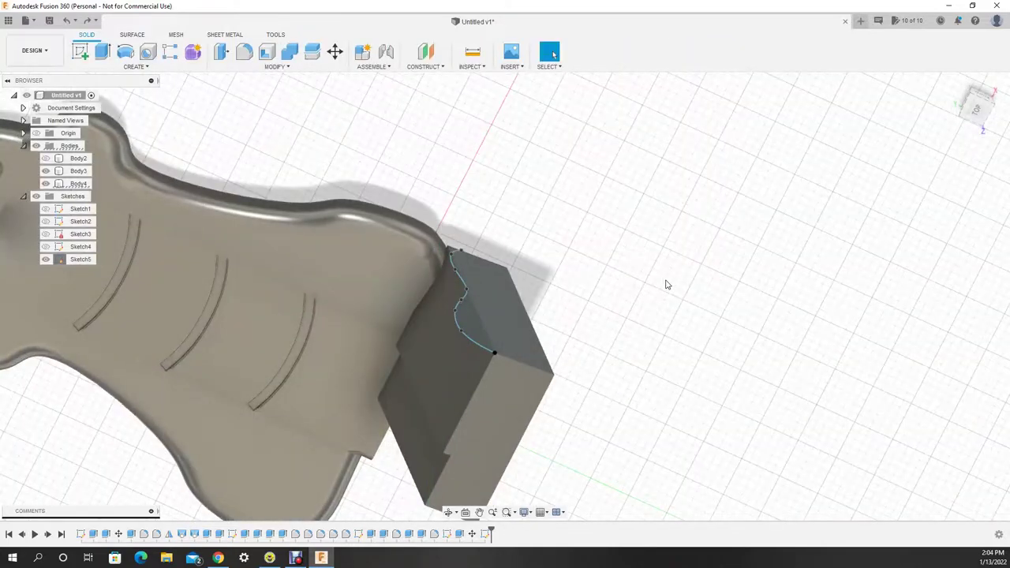
click(101, 55)
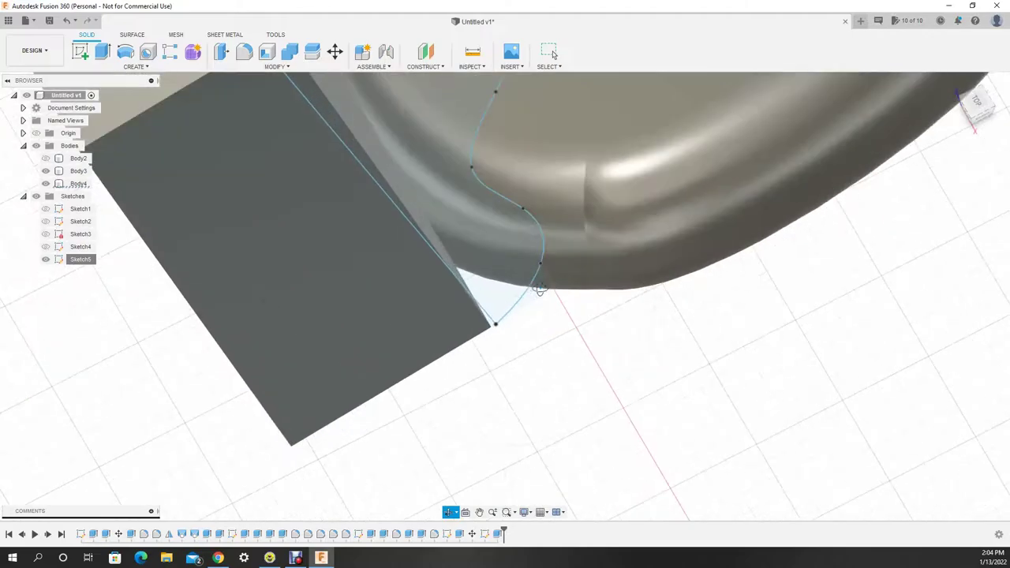
scroll(446, 342, down, 5)
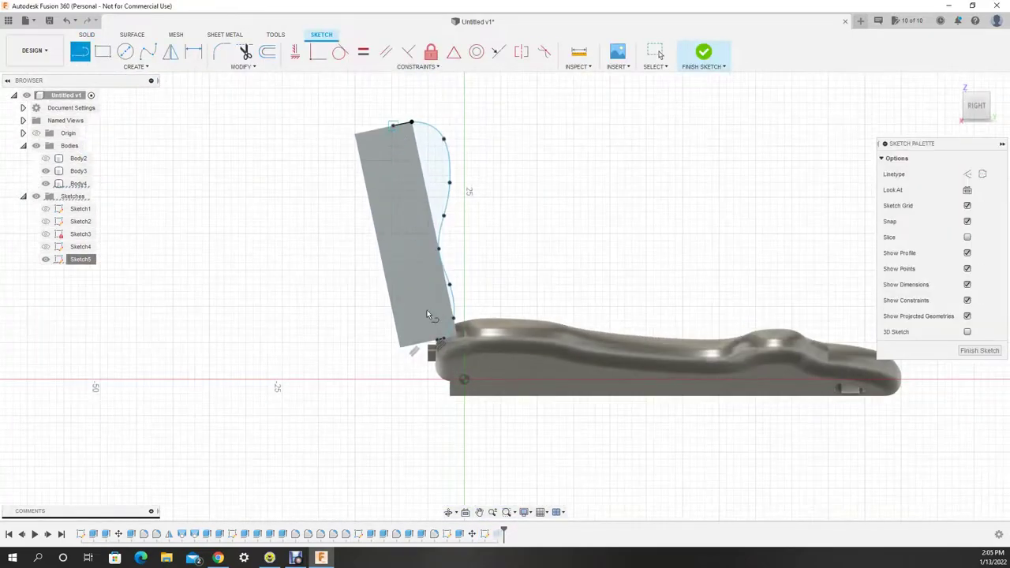
click(979, 350)
Extrude both curved profiles together as a new body.
key(e)
click(433, 273)
scroll(442, 274, up, 3)
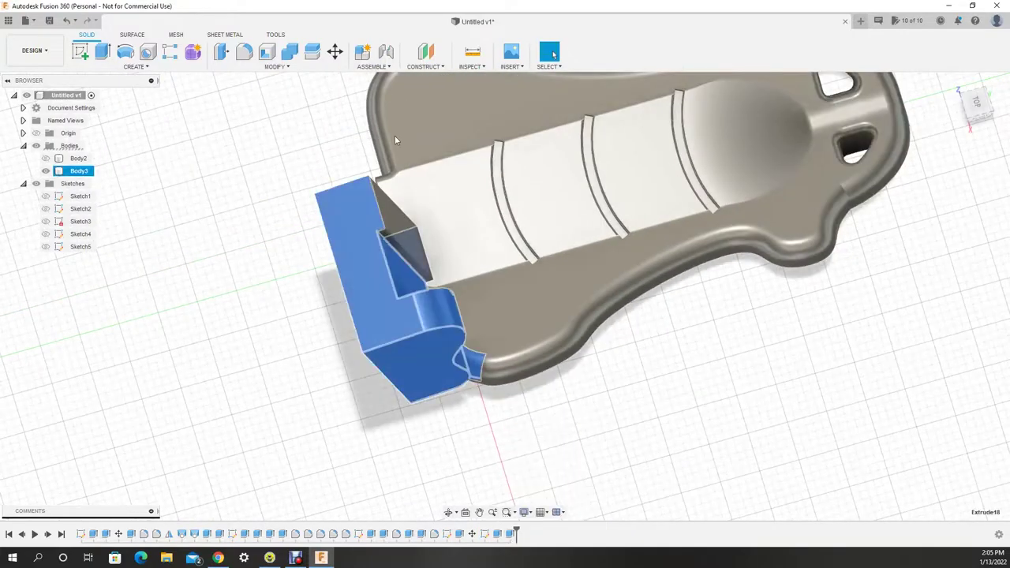
click(948, 292)
shift+middle_drag(439, 408, 395, 475)
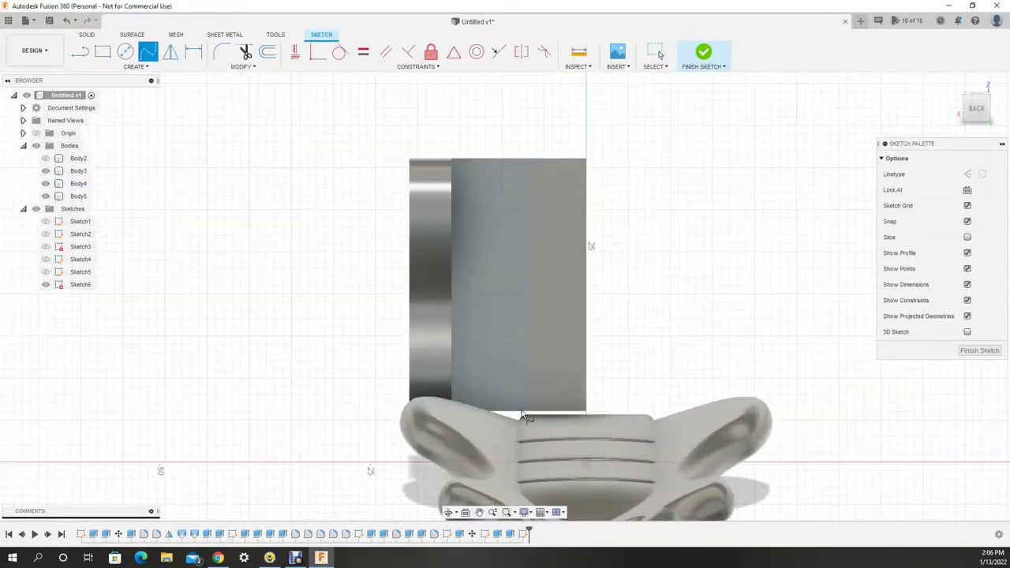
Close the spline at the block's top edge and extrude the new profile.
scroll(447, 206, down, 3)
double_click(420, 77)
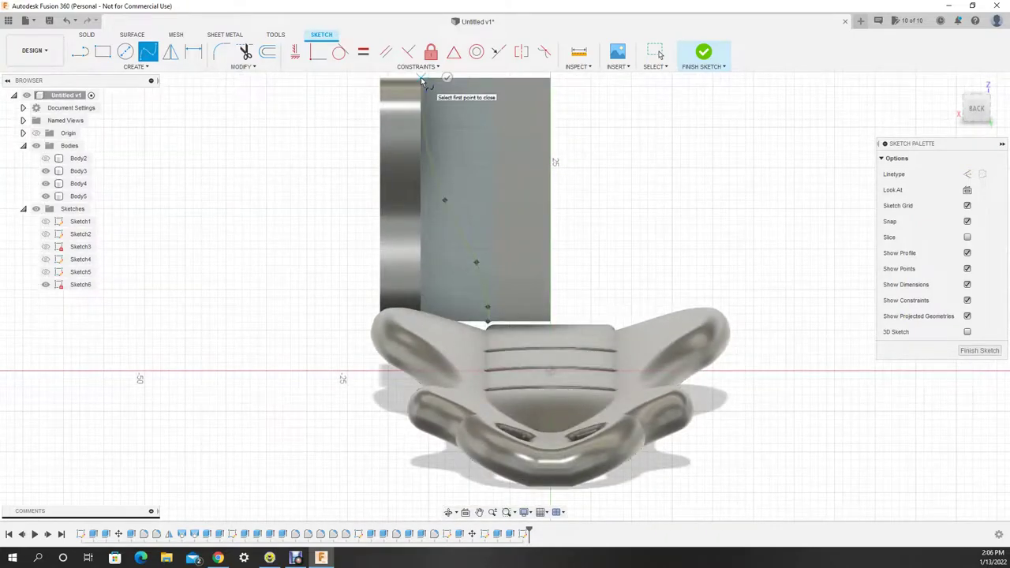
key(e)
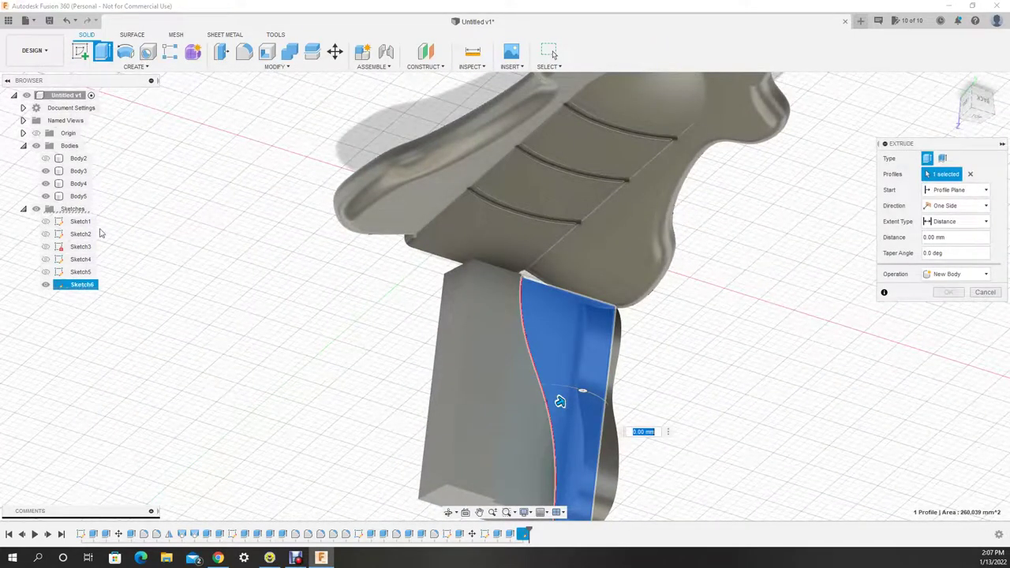
key(Escape)
shift+middle_drag(100, 232, 316, 325)
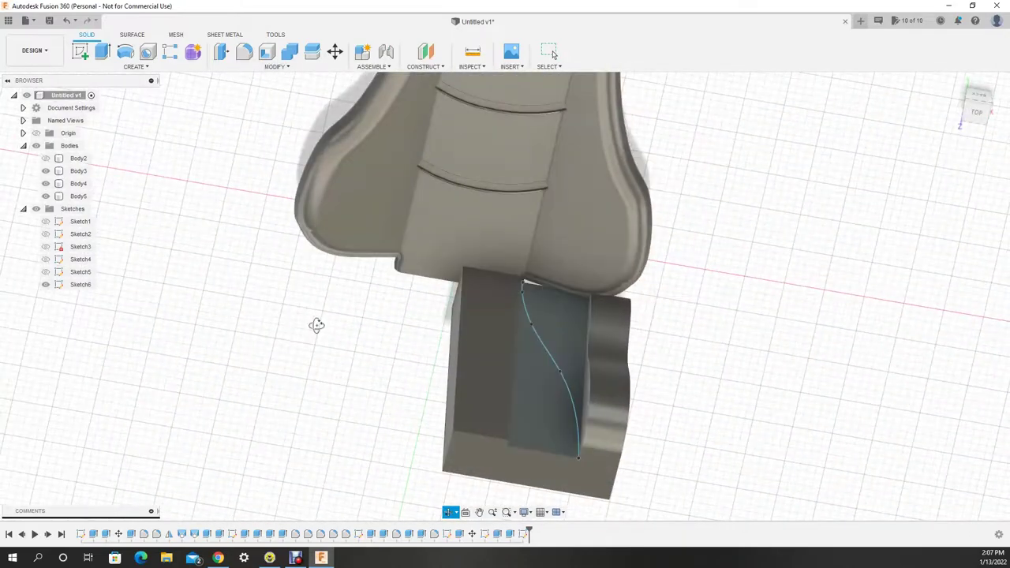
key(e)
click(948, 300)
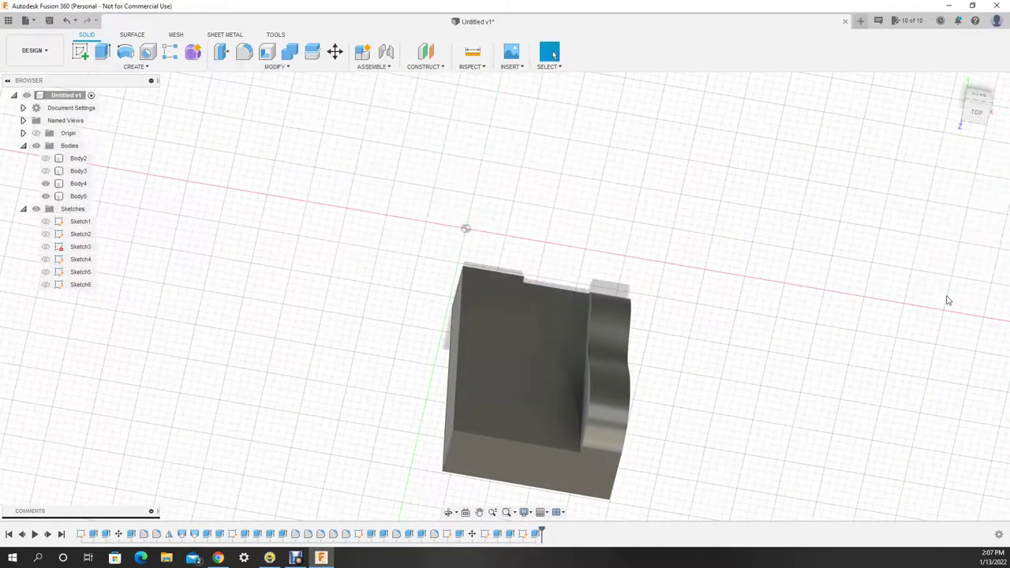
Combine the bodies and fillet the block's curved edge.
click(289, 52)
shift+middle_drag(442, 332, 481, 364)
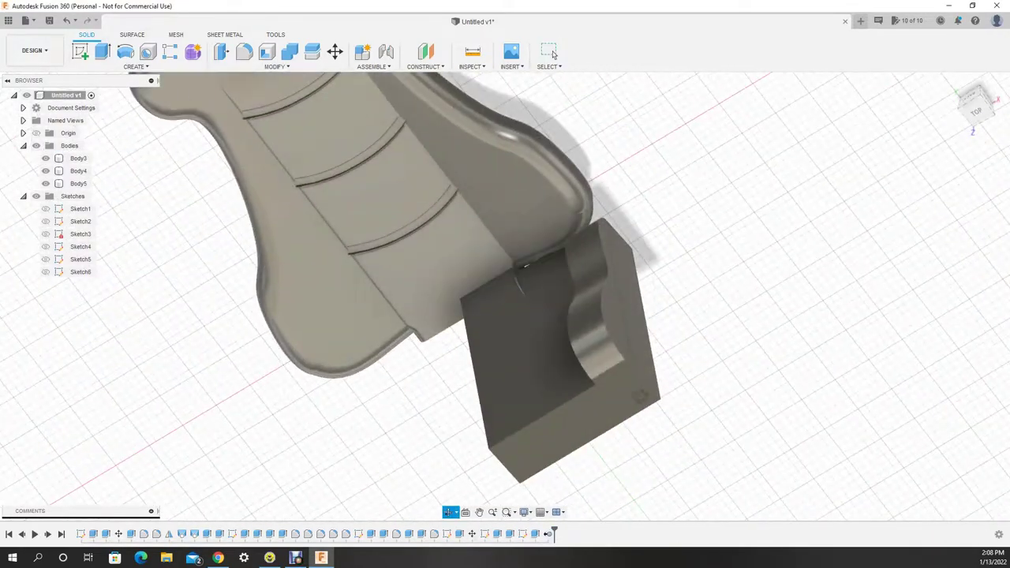
click(244, 52)
click(609, 269)
text(2)
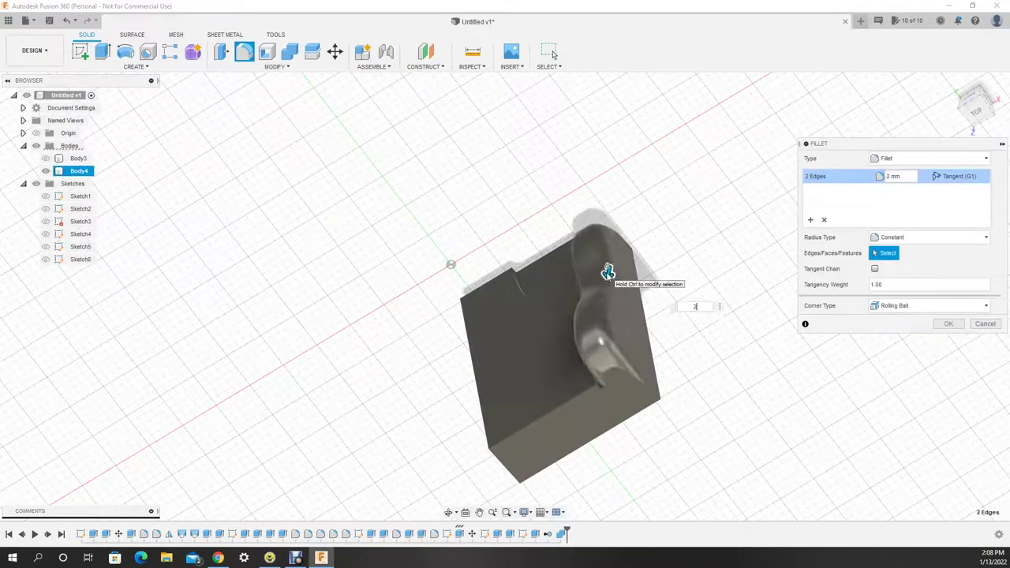
key(Return)
shift+middle_drag(608, 272, 583, 317)
Fillet another curved edge of the block from the front side.
key(f)
scroll(568, 412, up, 5)
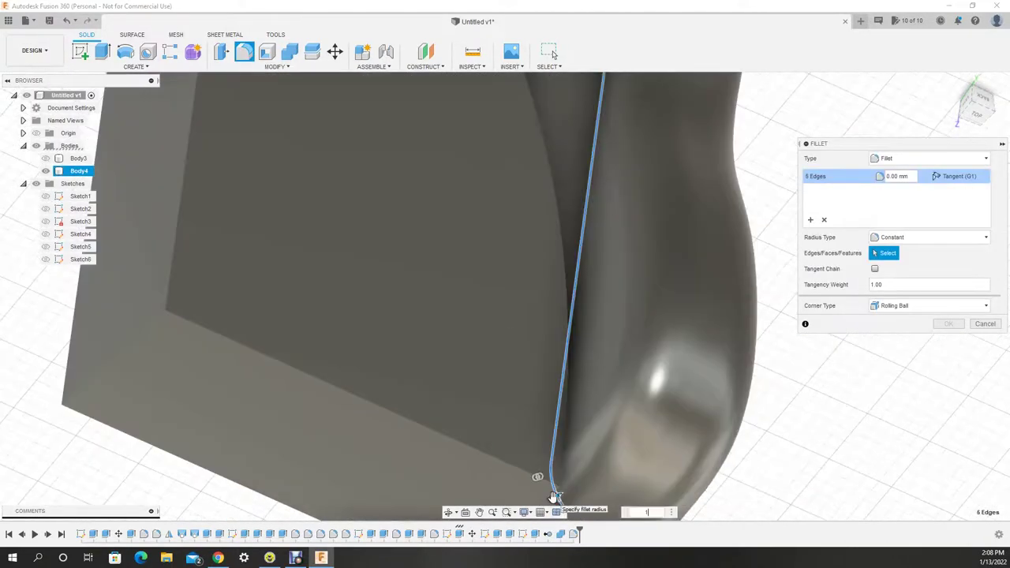
key(Escape)
shift+middle_drag(523, 433, 248, 93)
key(f)
click(580, 315)
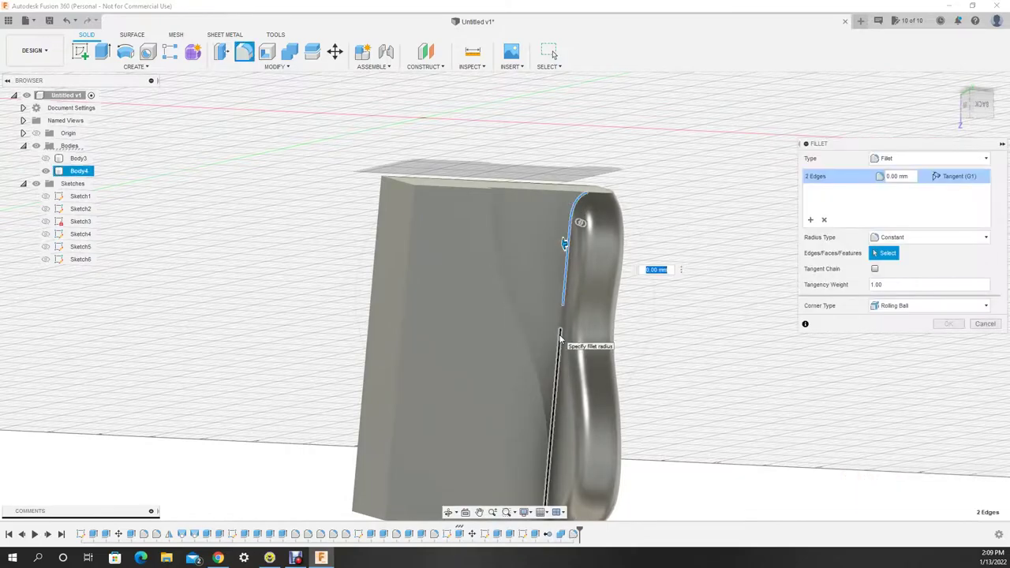
scroll(544, 474, up, 3)
key(Return)
Try a 0.5 mm fillet on the curved spline edge, then cancel it.
shift+middle_drag(545, 473, 710, 316)
key(f)
click(487, 382)
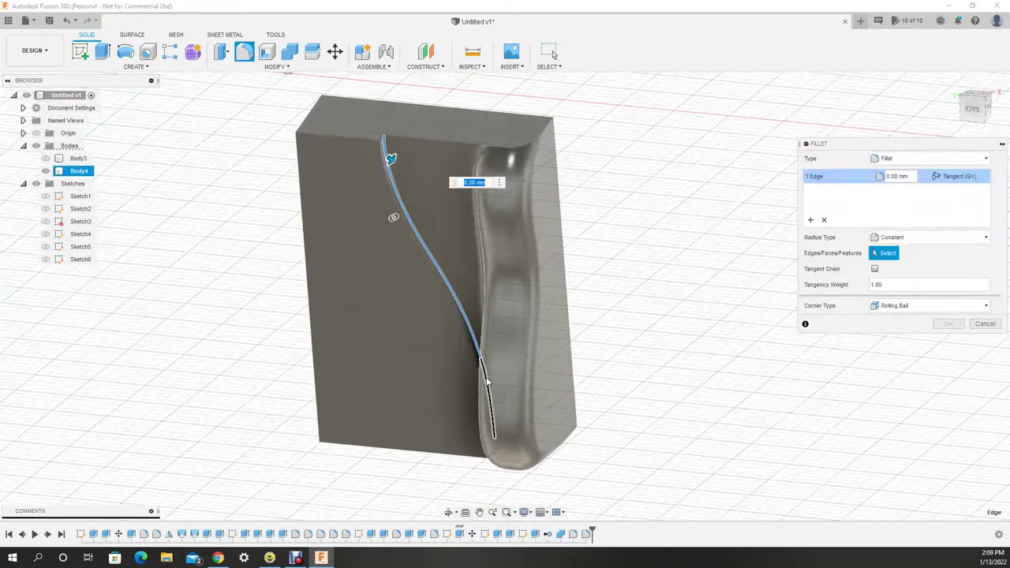
text(0.5)
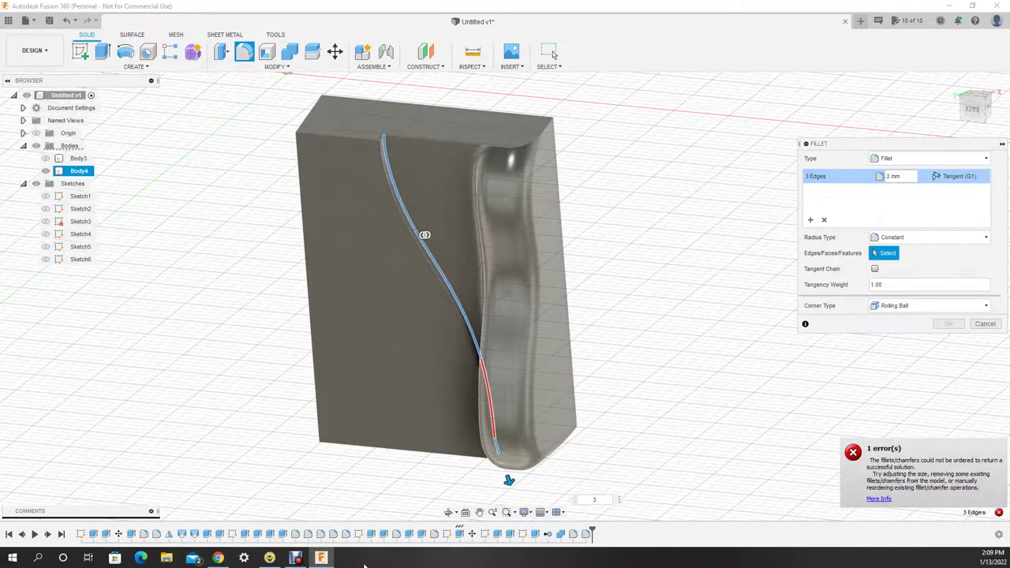
key(Escape)
shift+middle_drag(490, 380, 513, 486)
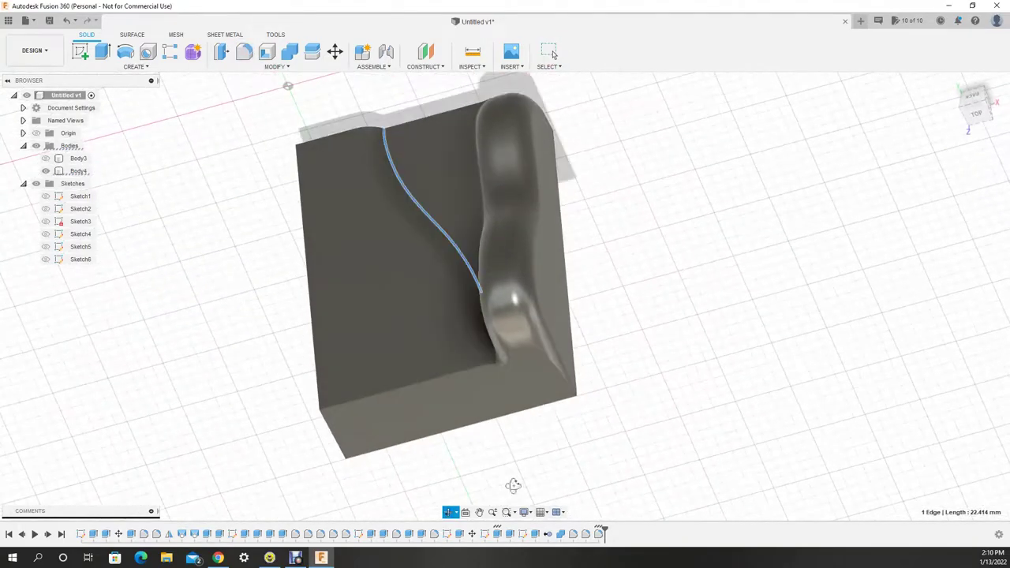
click(244, 53)
key(Escape)
Round the block's outer corner with a 14.5 mm fillet.
key(f)
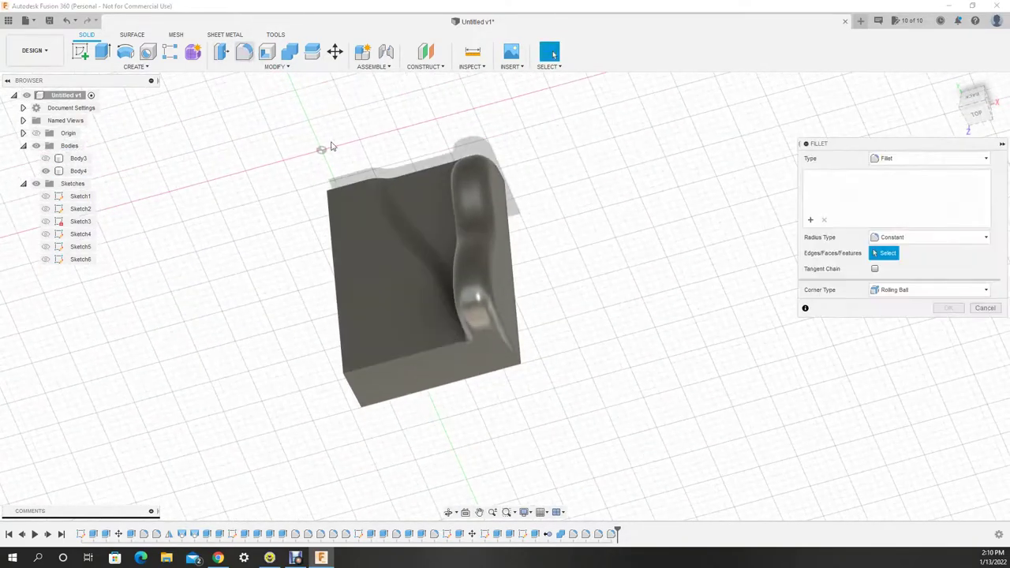
scroll(476, 335, up, 3)
click(477, 335)
text(5)
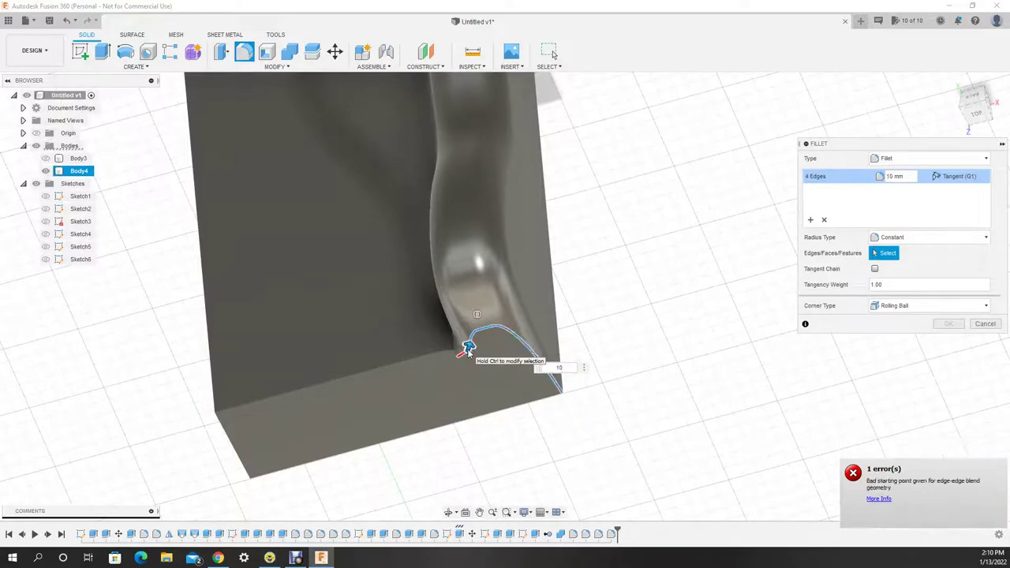
shift+middle_drag(468, 351, 539, 324)
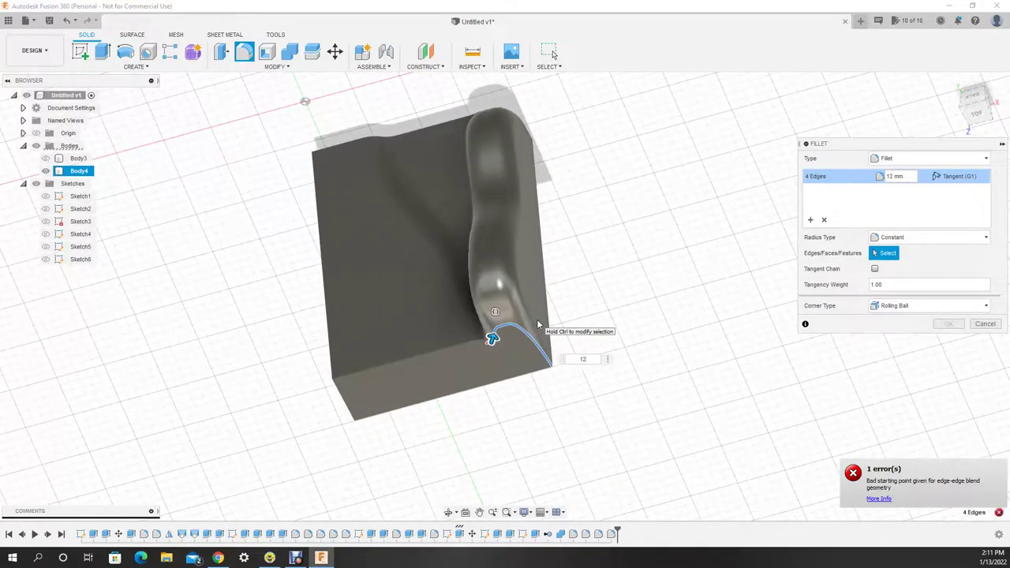
text(.5)
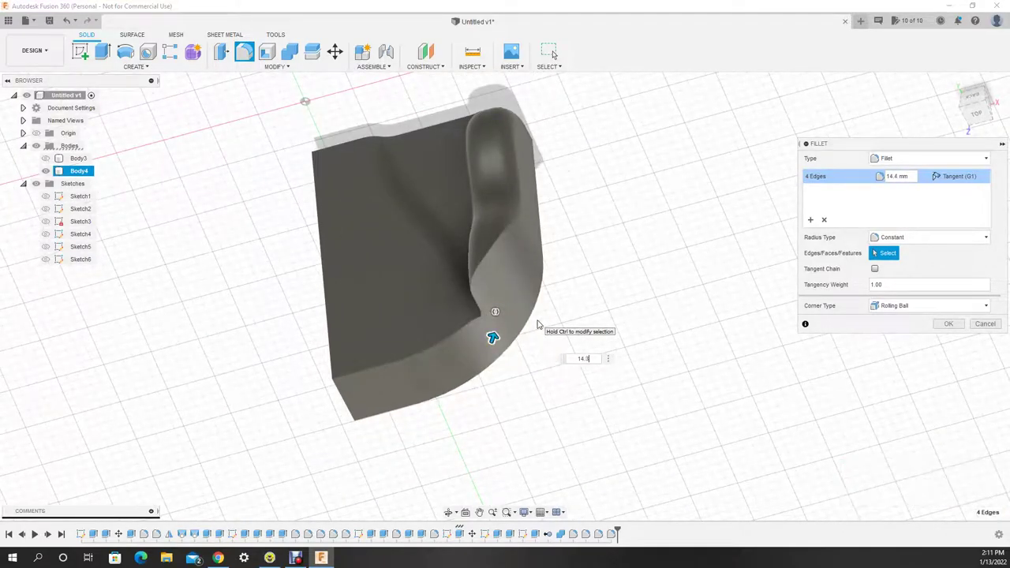
key(Escape)
shift+middle_drag(538, 325, 600, 356)
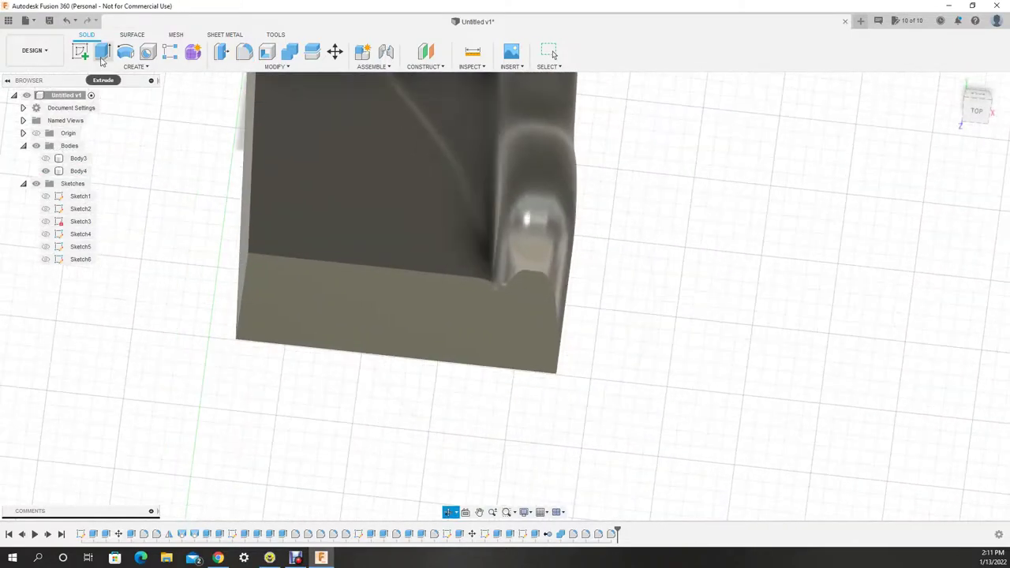
Attempt 15 mm and 5 mm fillets on the bottom edges, cancelling both.
key(f)
click(491, 283)
text(15)
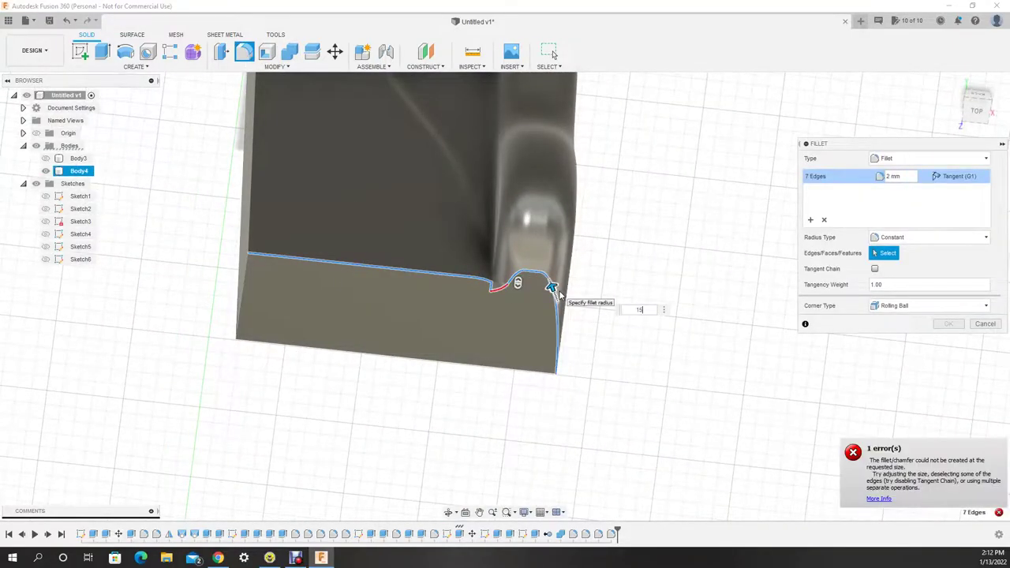
key(Escape)
shift+middle_drag(555, 291, 515, 408)
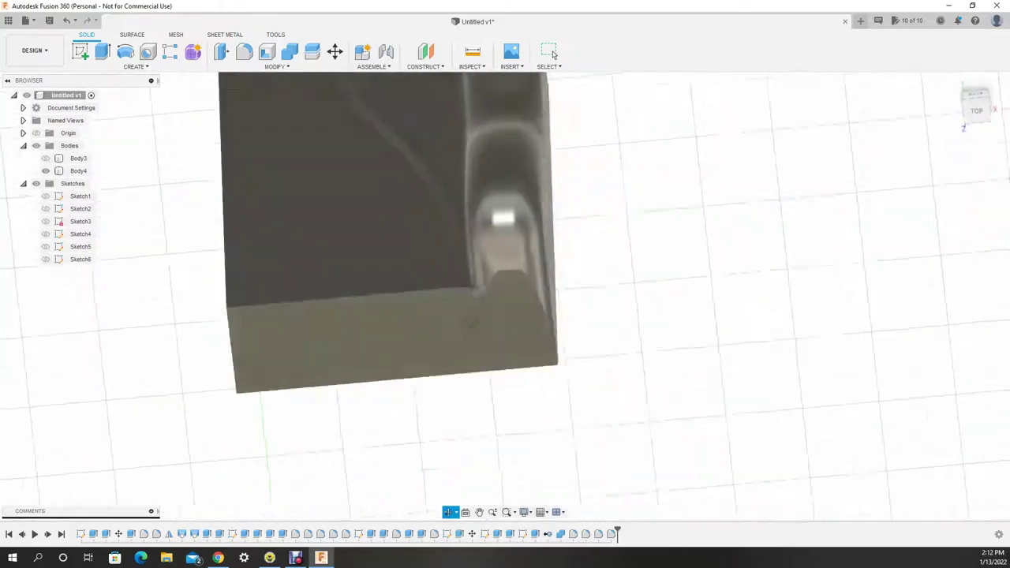
key(f)
click(527, 268)
text(5)
mouse_move(532, 274)
shift+middle_down()
mouse_move(505, 345)
mouse_move(435, 198)
mouse_move(480, 289)
mouse_move(444, 352)
mouse_move(495, 245)
shift+middle_up()
key(Escape)
Apply a 0.8 mm fillet to the block's curved edges.
key(f)
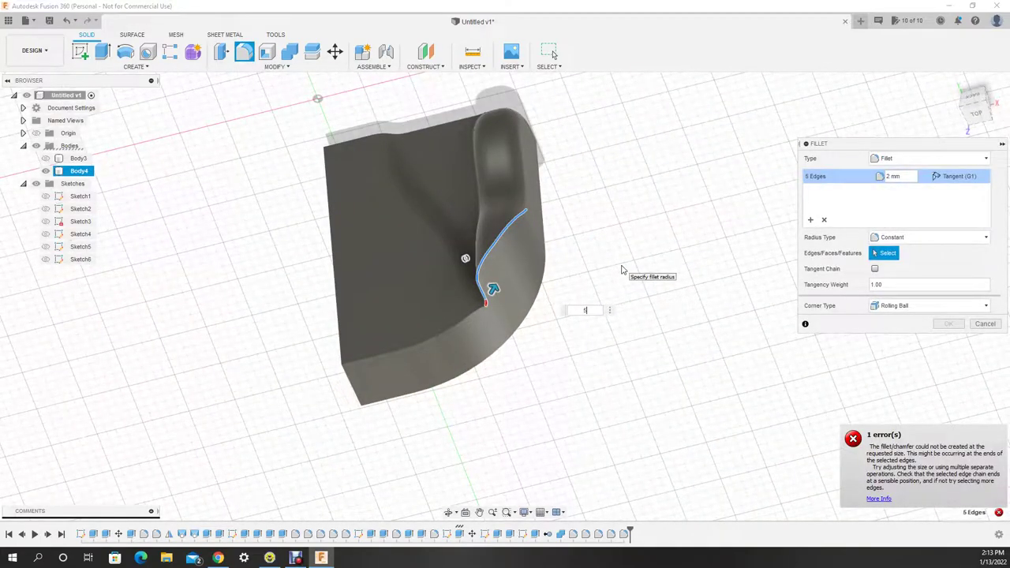
key(BackSpace)
text(0.8)
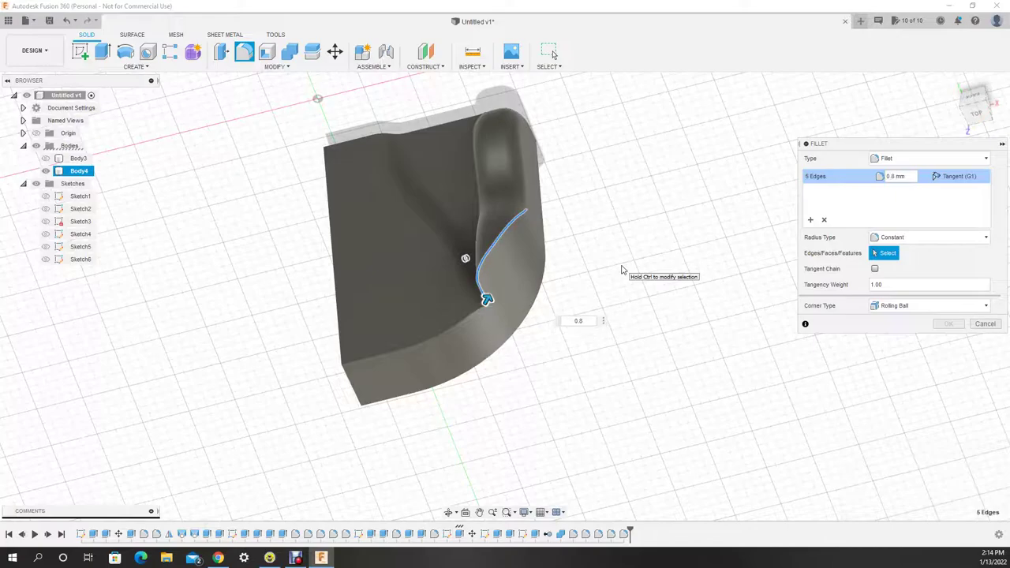
key(Return)
Fillet the bottom edge at 0.2 mm and begin a fillet on another edge.
shift+middle_drag(622, 271, 410, 332)
key(f)
click(404, 322)
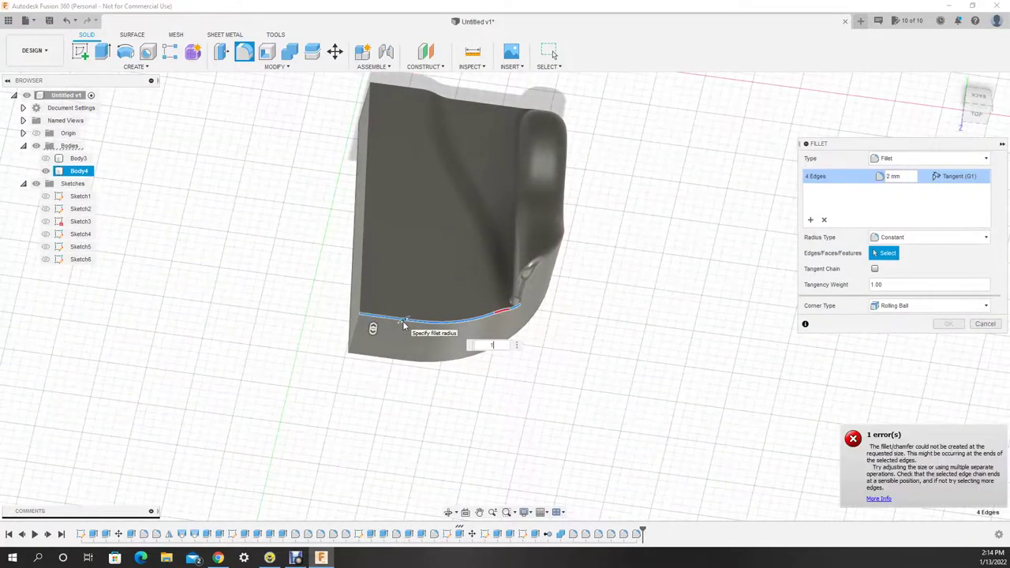
key(BackSpace)
text(2)
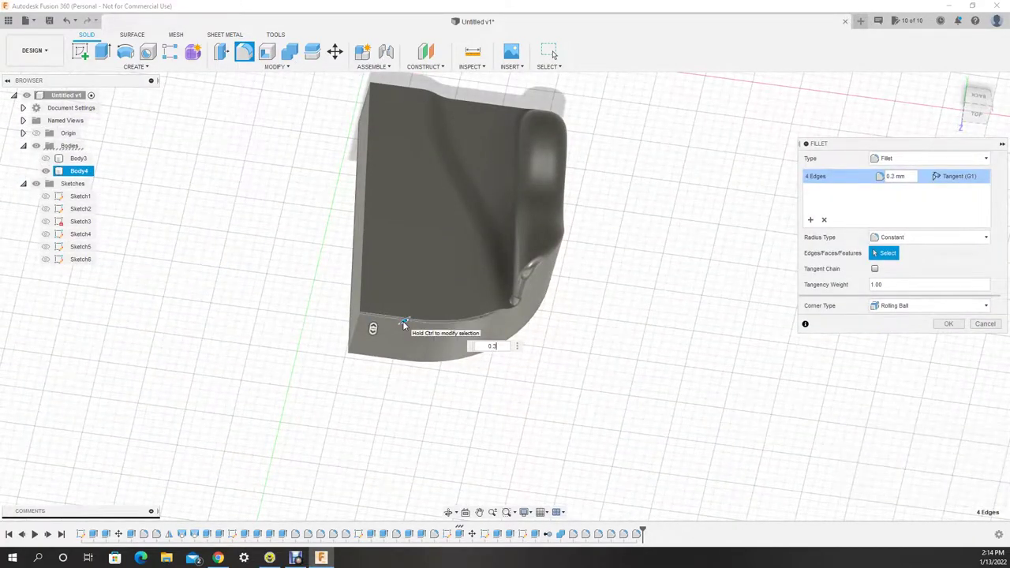
key(Return)
shift+middle_drag(447, 517, 427, 172)
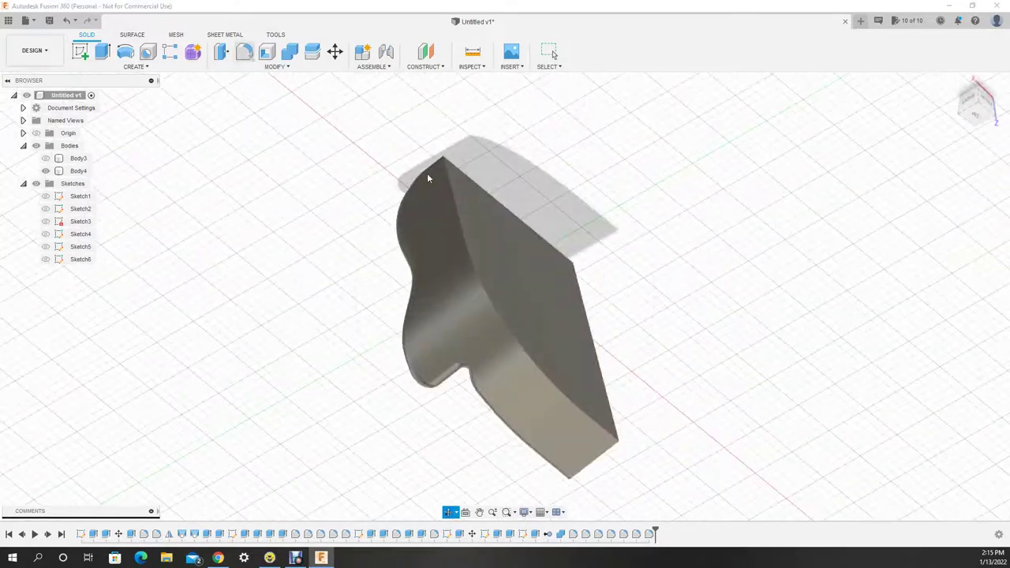
key(f)
click(462, 224)
Confirm the pending fillet, then sketch groove lines on the block face and cut them in.
key(Return)
shift+middle_drag(463, 225, 353, 299)
click(354, 298)
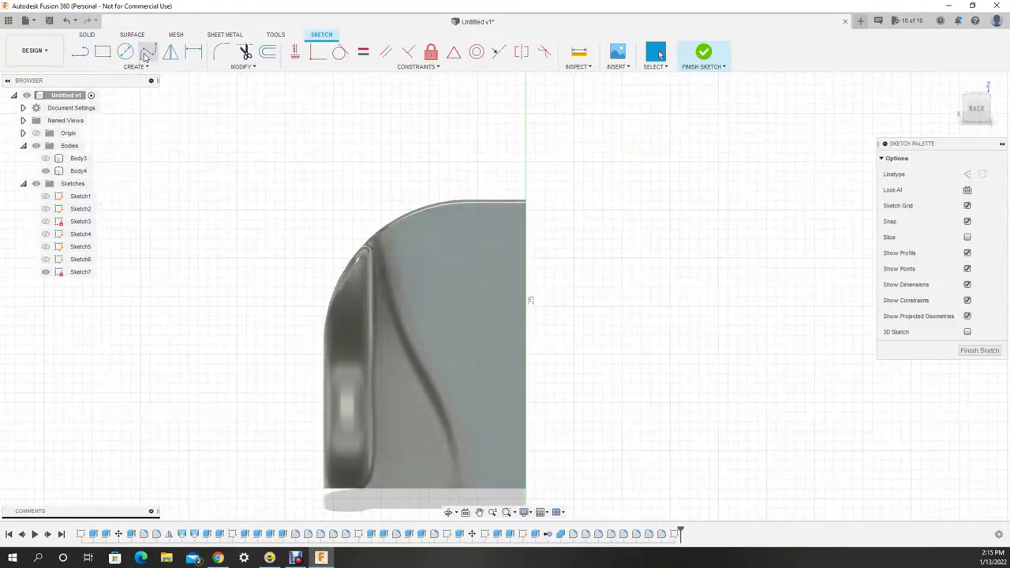
click(109, 78)
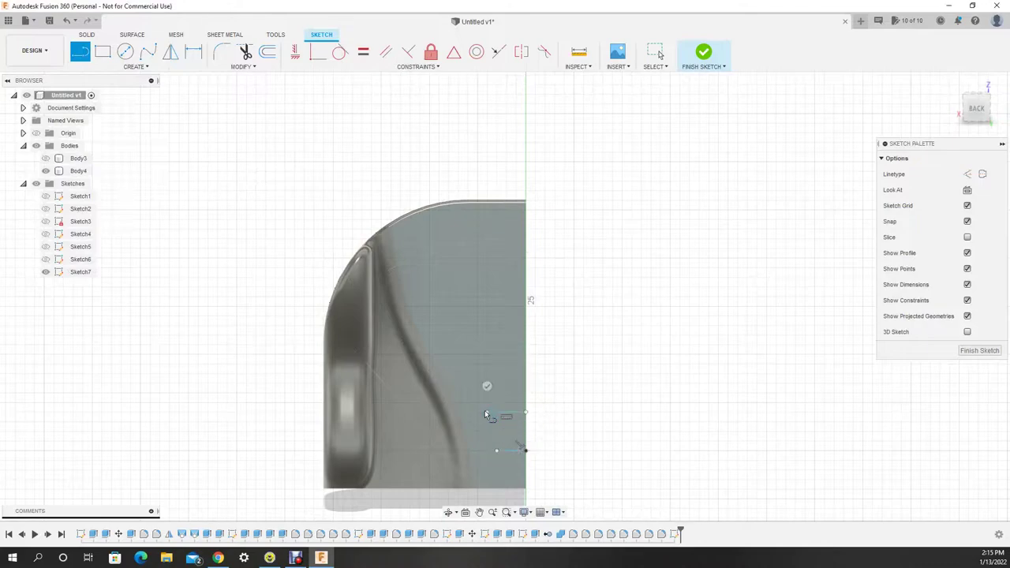
click(472, 364)
key(e)
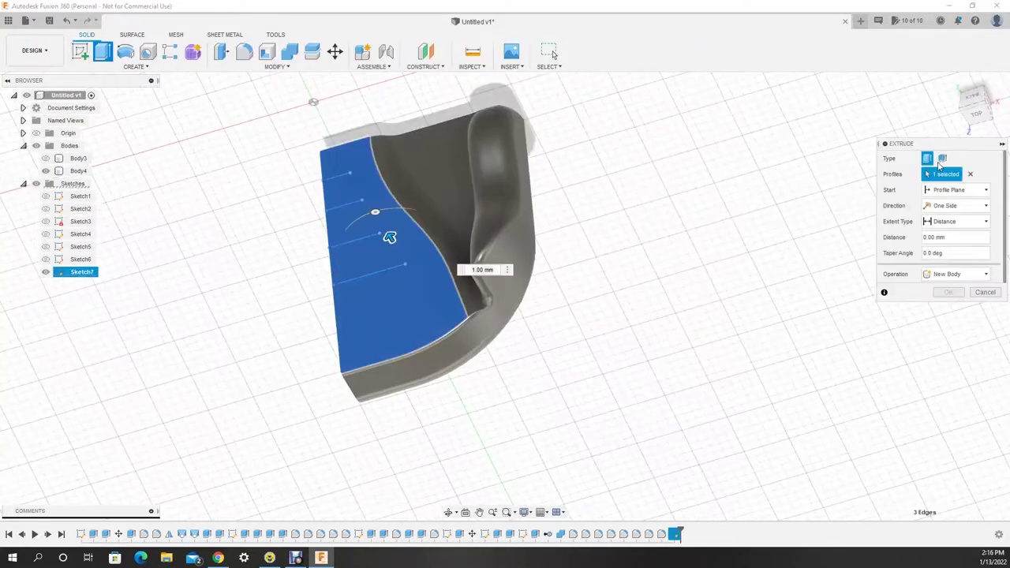
key(Return)
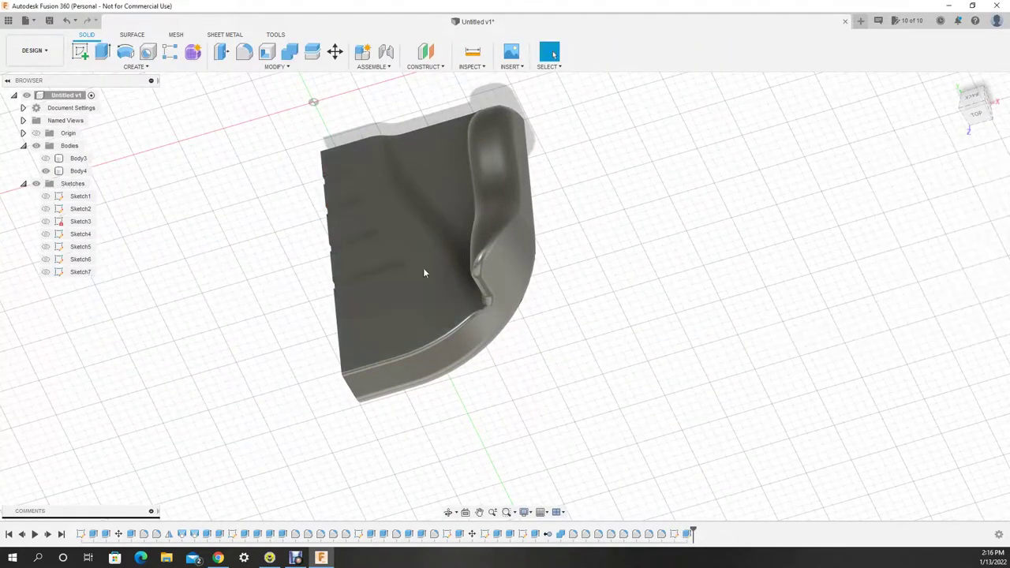
Round the groove edges with 0.5 mm fillets.
key(f)
scroll(423, 267, up, 3)
click(357, 177)
text(0.5)
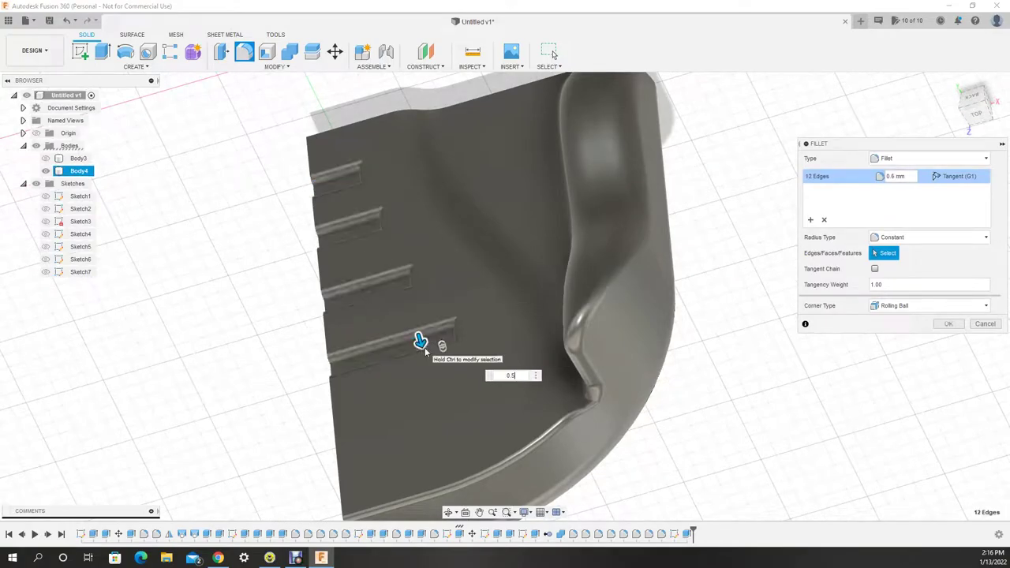
key(Return)
scroll(562, 383, down, 3)
Mirror the block body across the center plane to the seat's other side.
click(135, 66)
click(71, 323)
click(462, 219)
mouse_move(462, 218)
shift+middle_down()
mouse_move(551, 254)
mouse_move(429, 335)
mouse_move(558, 274)
mouse_move(505, 237)
shift+middle_up()
key(Return)
click(135, 67)
click(63, 180)
click(498, 282)
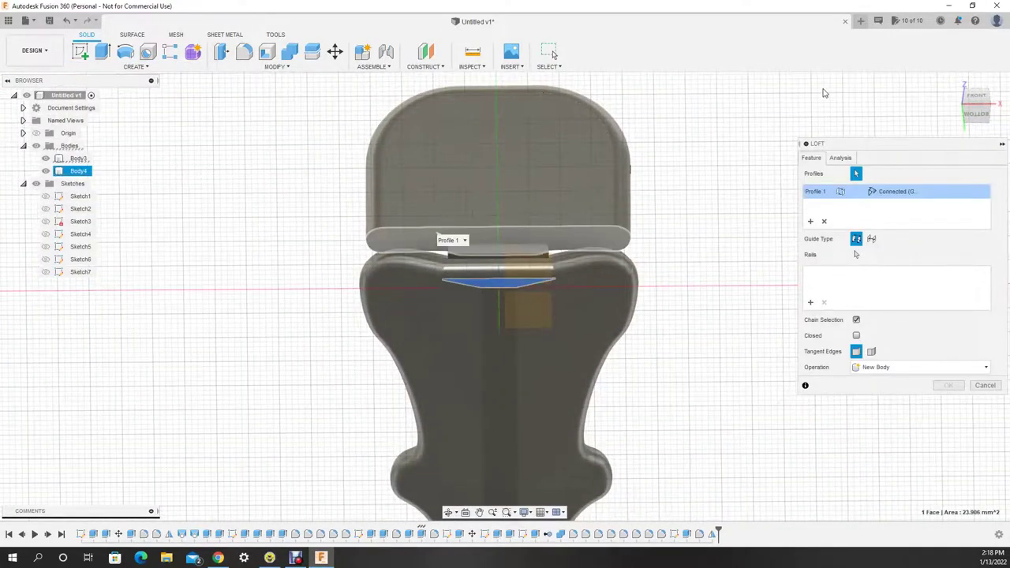
click(948, 386)
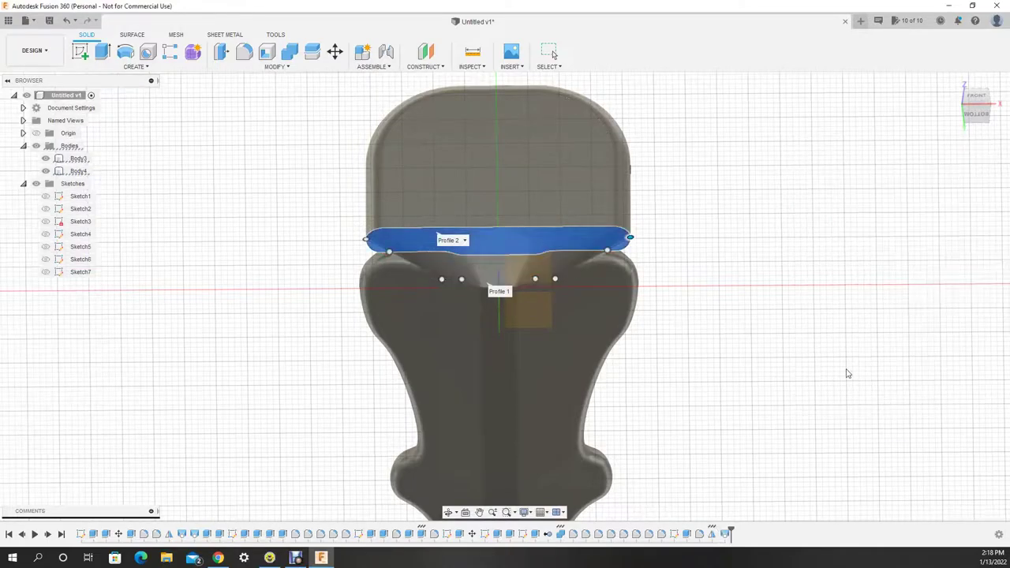
shift+middle_drag(553, 54, 521, 363)
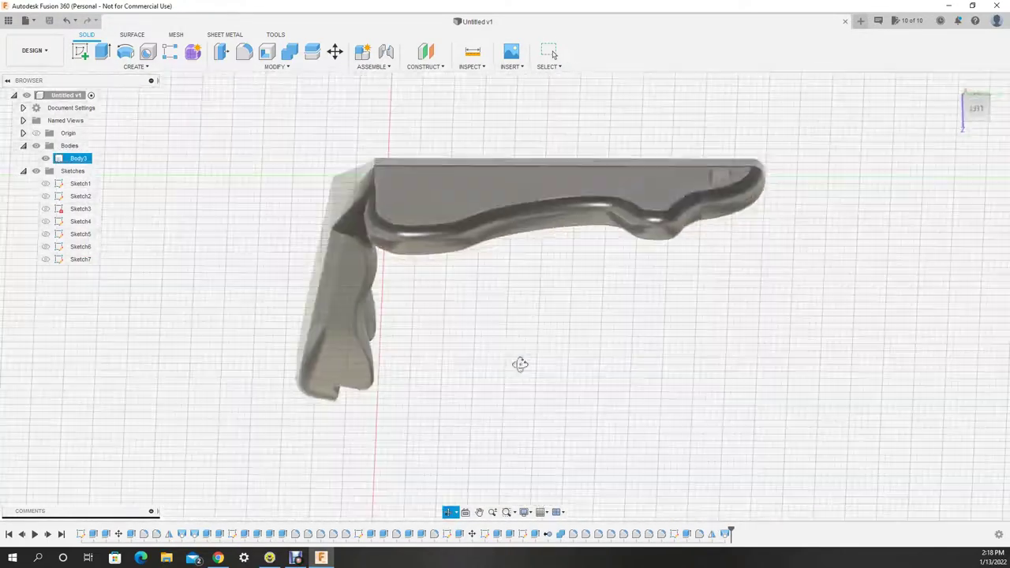
key(f)
click(388, 194)
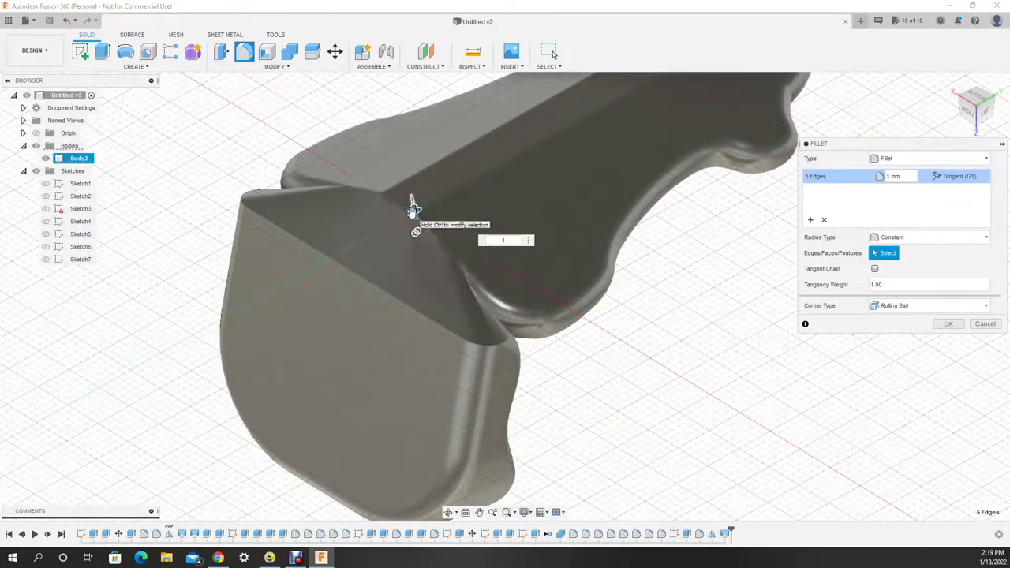
click(480, 340)
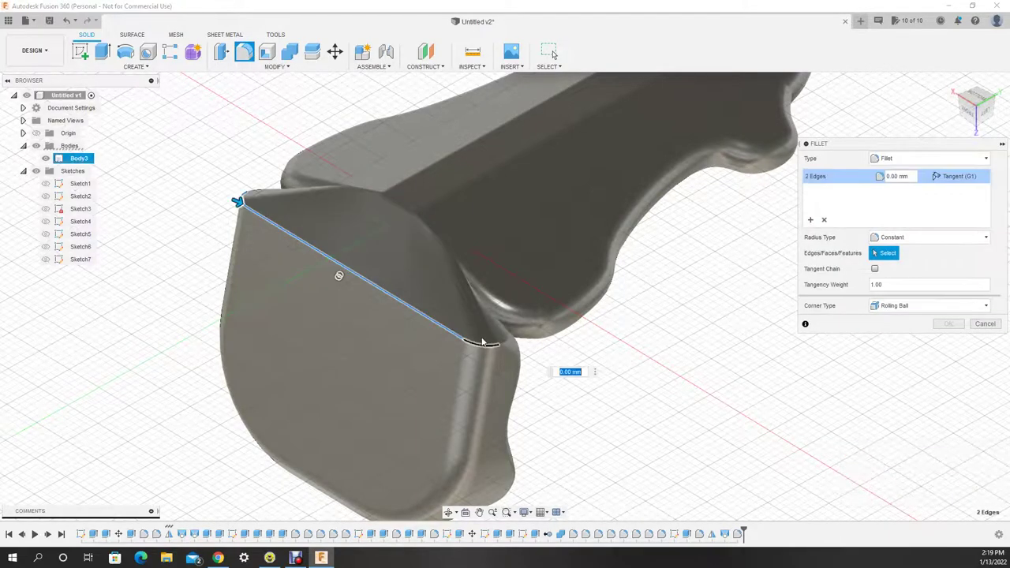
shift+middle_drag(380, 365, 676, 439)
click(669, 436)
text(0.5)
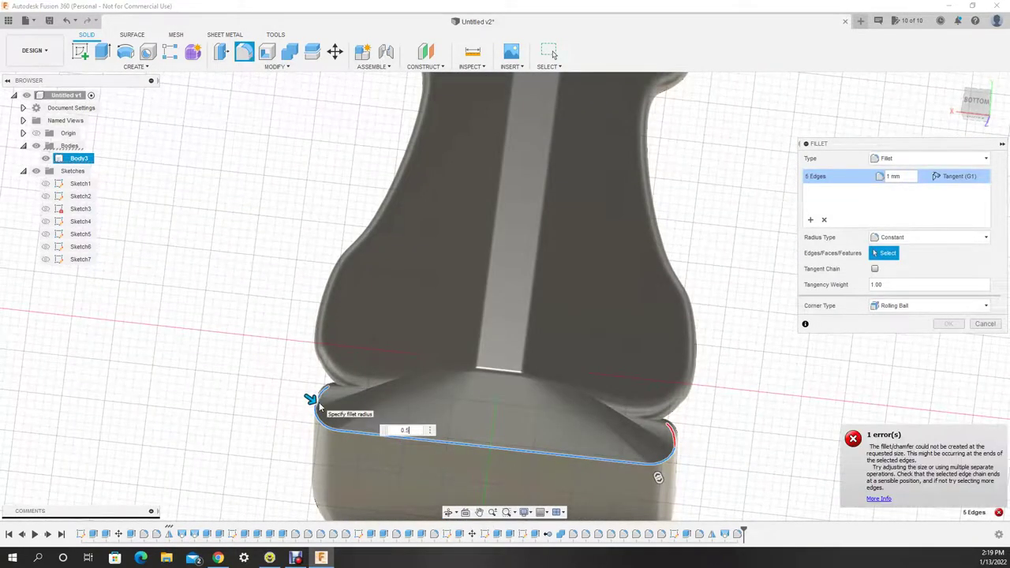
shift+middle_drag(287, 394, 766, 173)
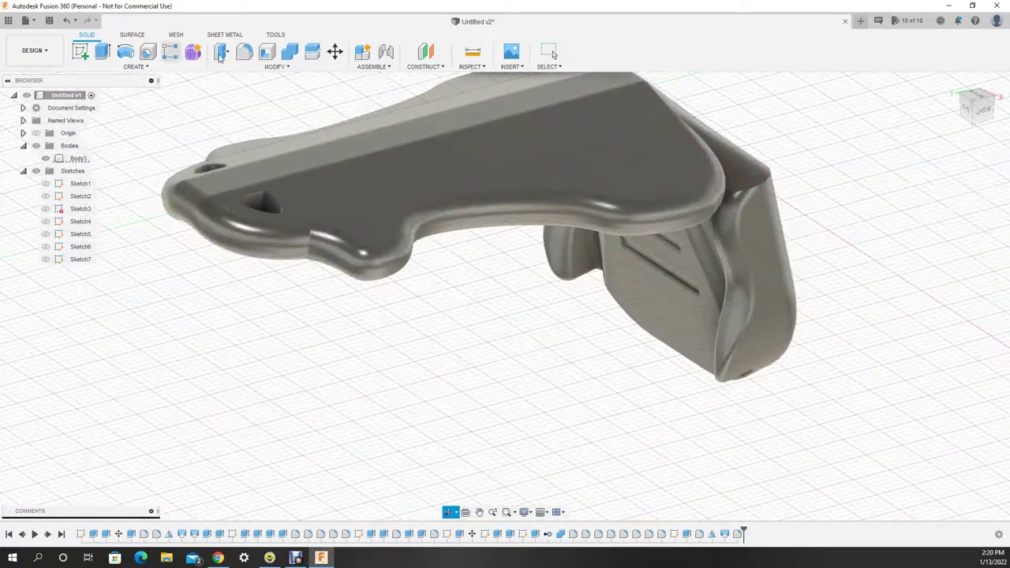
text(10)
mouse_move(520, 411)
shift+middle_down()
mouse_move(450, 343)
mouse_move(563, 413)
mouse_move(537, 387)
mouse_move(406, 320)
mouse_move(385, 493)
shift+middle_up()
key(Escape)
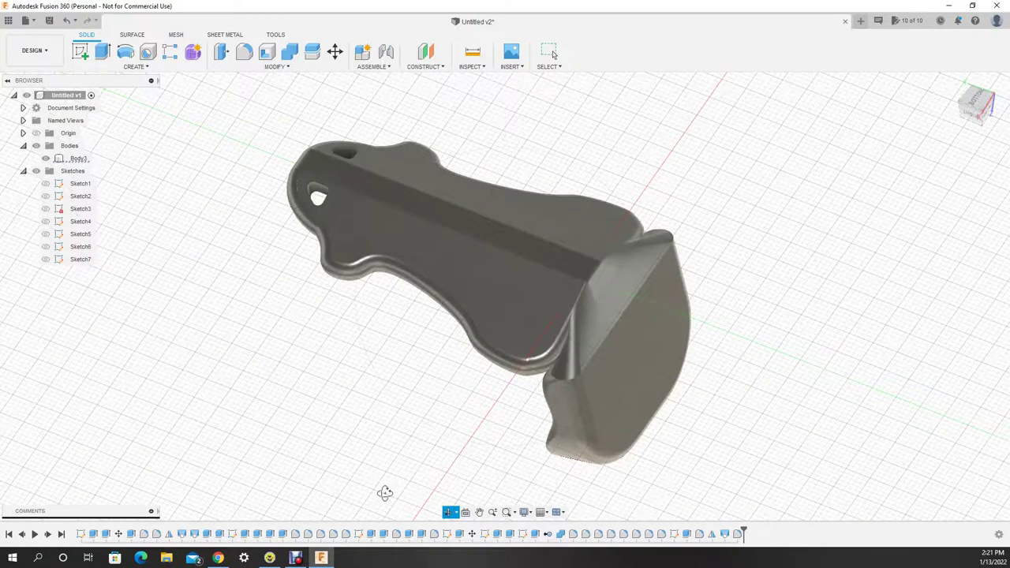
Sketch a 10 mm circle on the chair's back face.
click(497, 237)
click(80, 51)
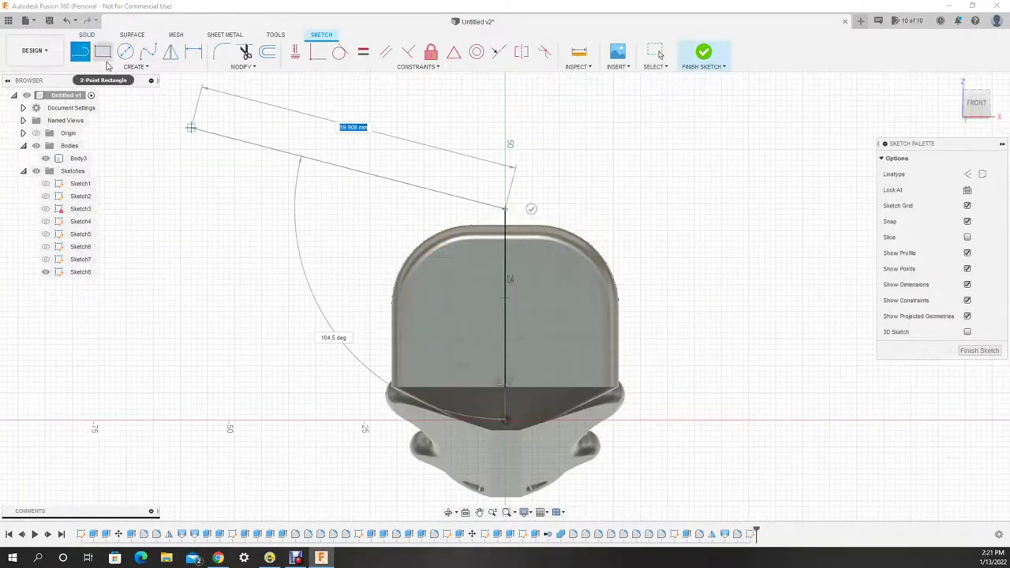
click(103, 52)
click(505, 321)
text(10)
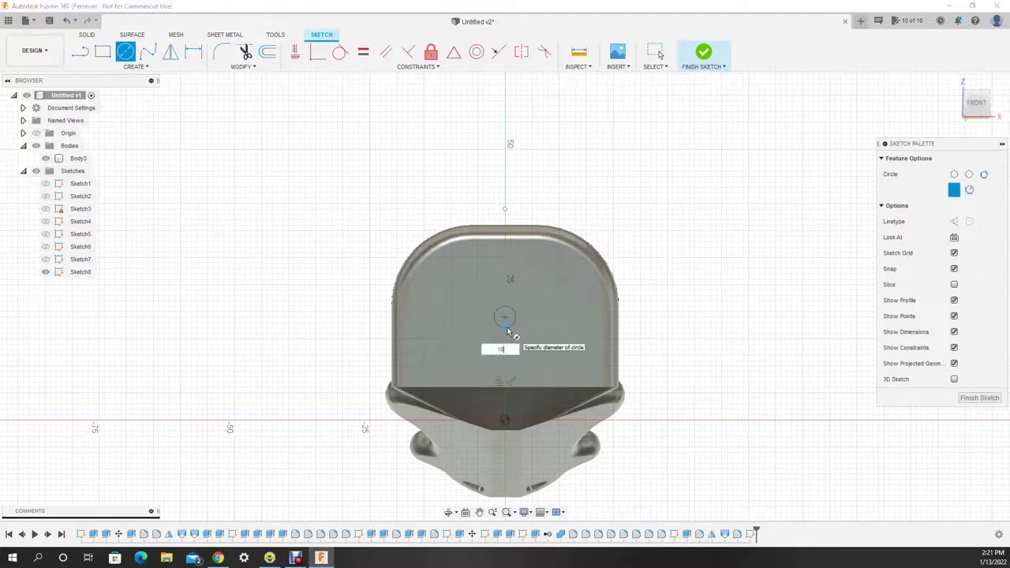
key(Return)
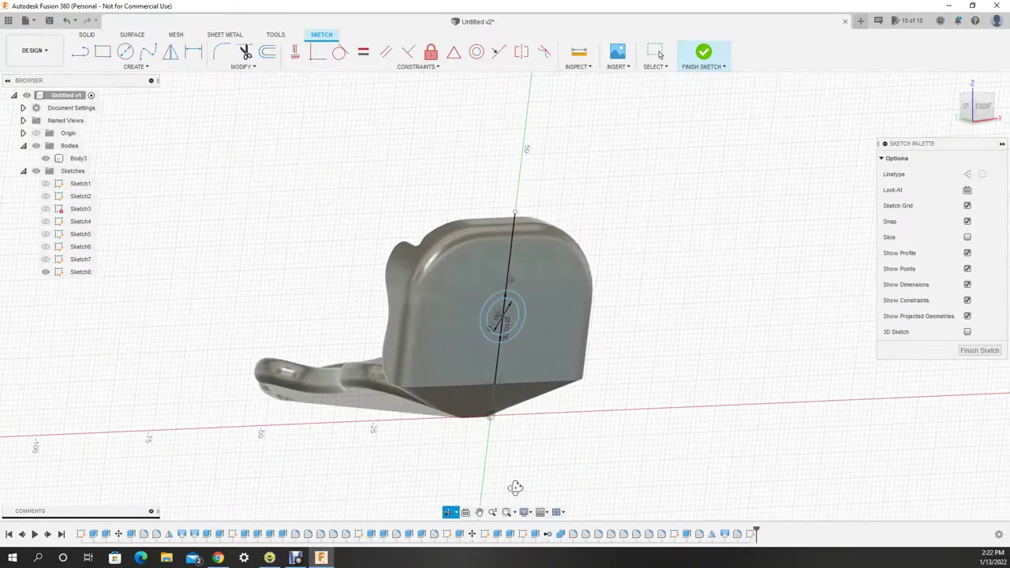
Cut the circle 2 mm into the back, then start and cancel a fillet on the recess.
shift+middle_drag(492, 348, 508, 275)
key(e)
click(457, 158)
text(-2)
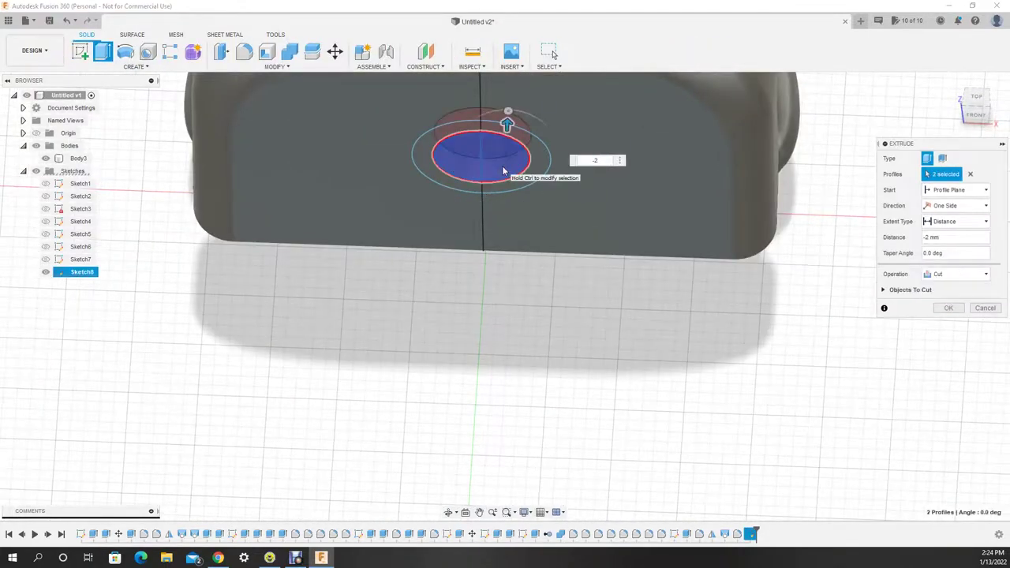
key(Return)
key(f)
click(503, 176)
click(987, 325)
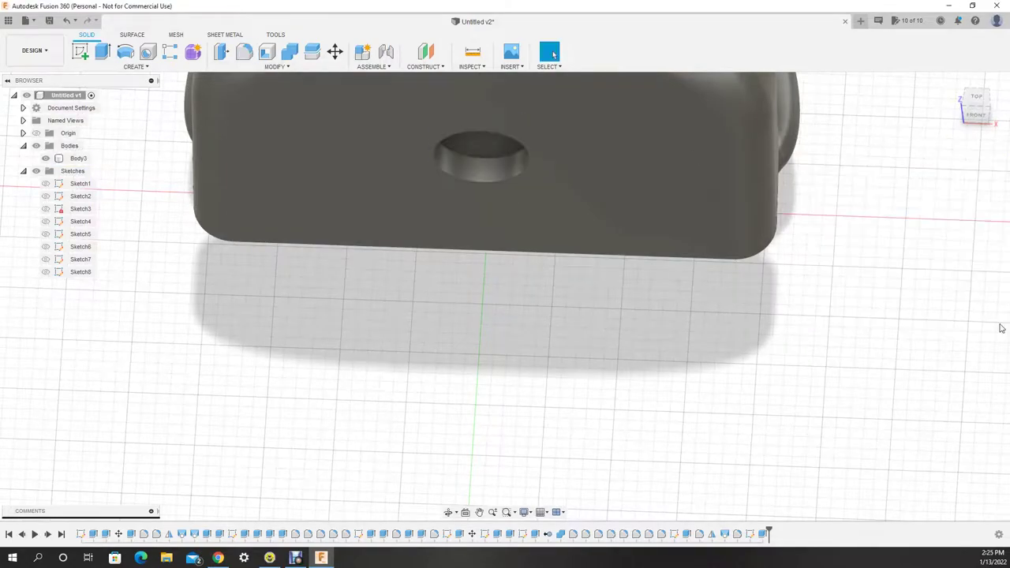
Extrude the circle again with operation New Body to form a cylinder.
click(472, 135)
key(Escape)
key(e)
click(481, 158)
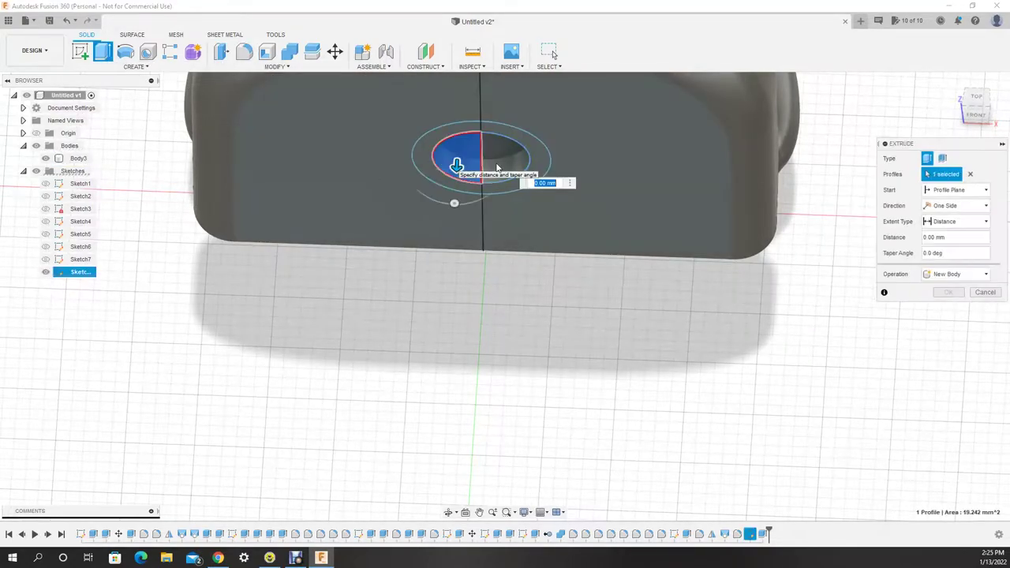
click(986, 273)
click(947, 323)
key(Return)
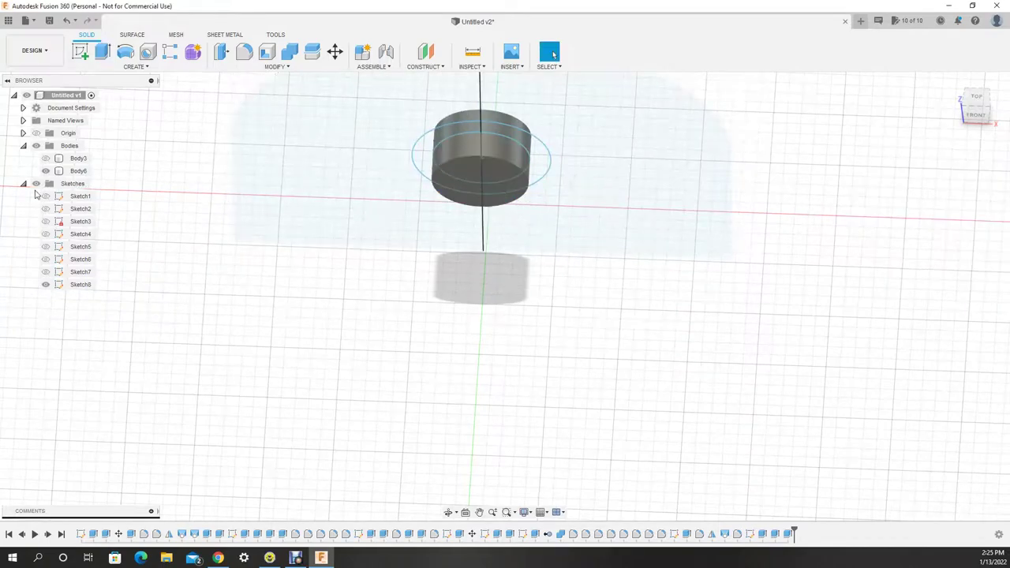
Sketch a thin rectangle from the circle centre and extrude it into a horizontal bar.
key(r)
click(476, 180)
click(509, 297)
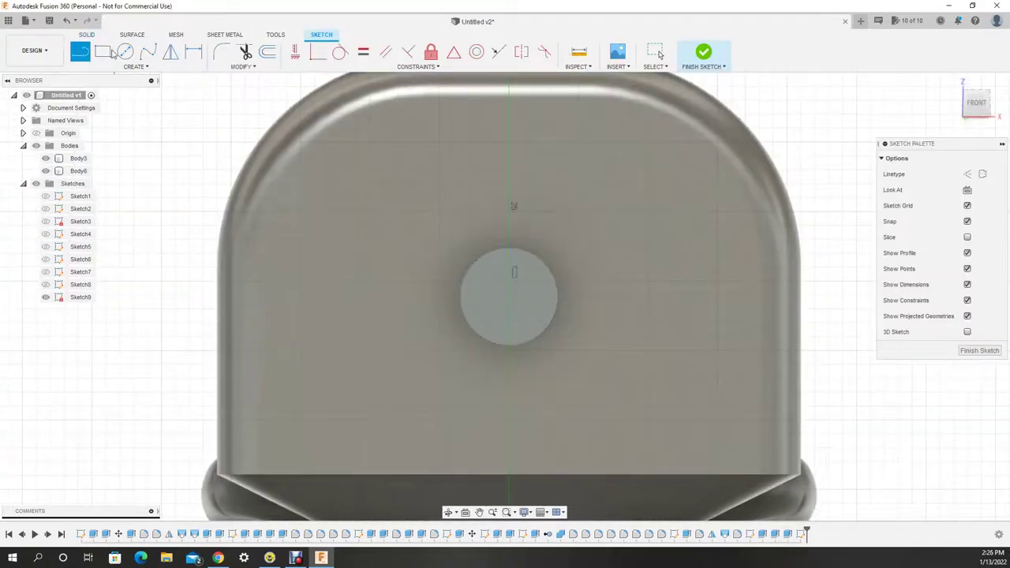
scroll(870, 319, down, 2)
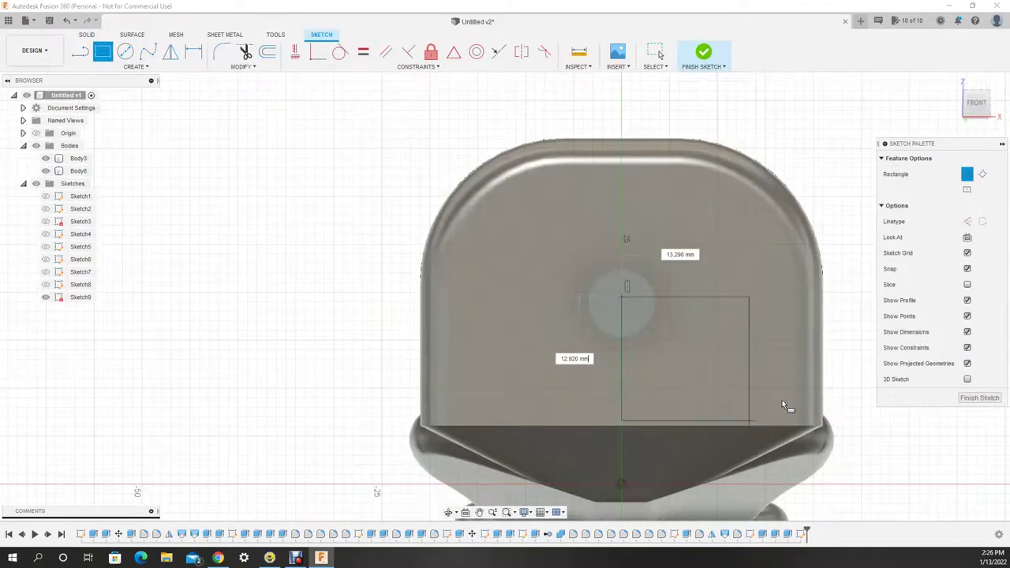
middle_drag(763, 356, 571, 268)
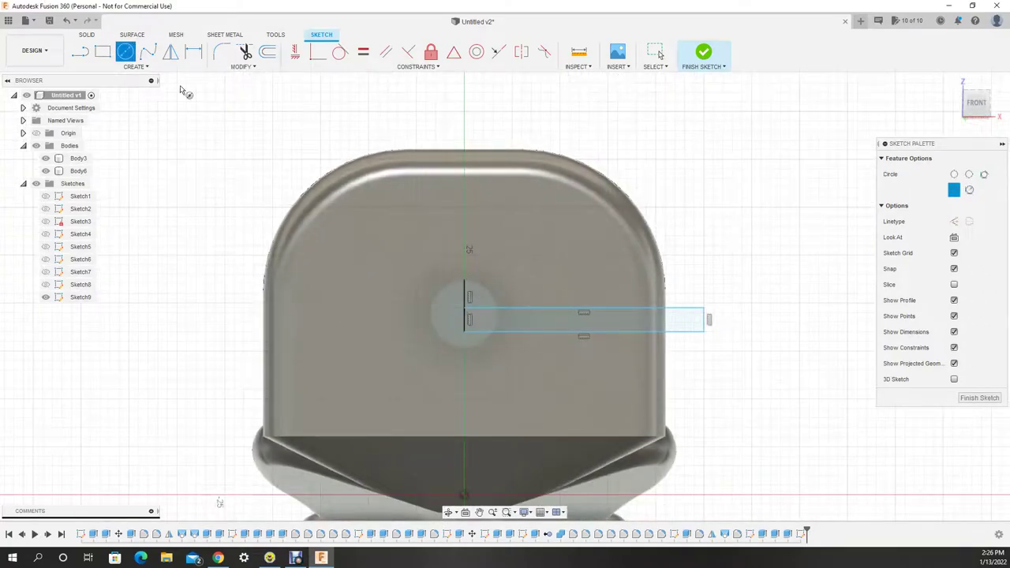
key(e)
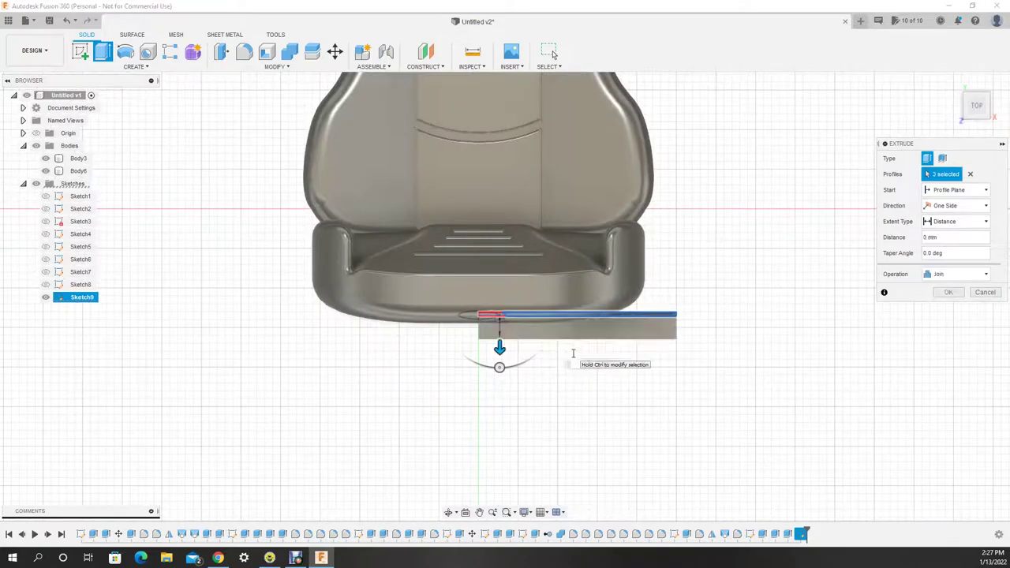
shift+middle_drag(574, 352, 492, 325)
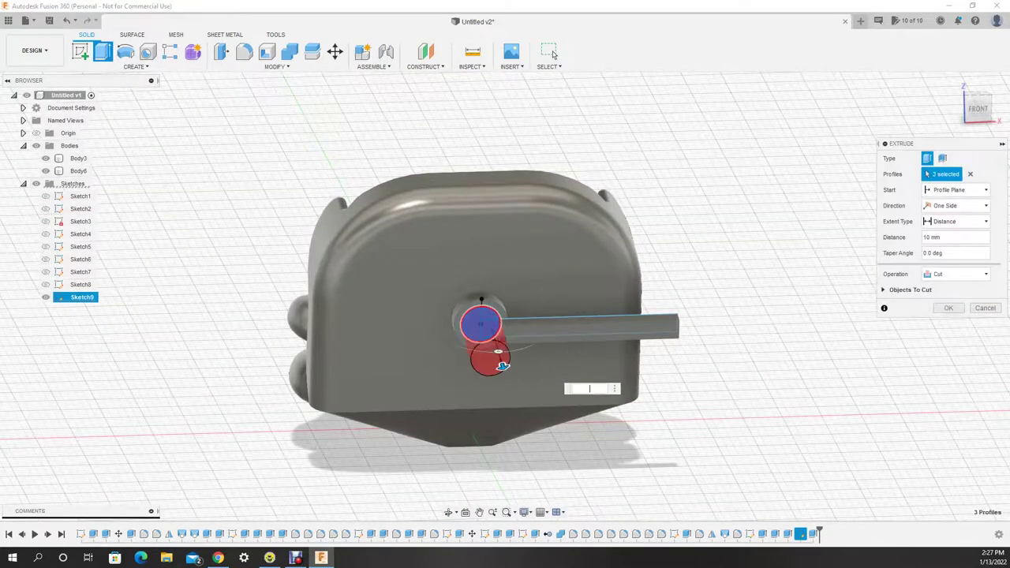
shift+middle_drag(503, 366, 541, 451)
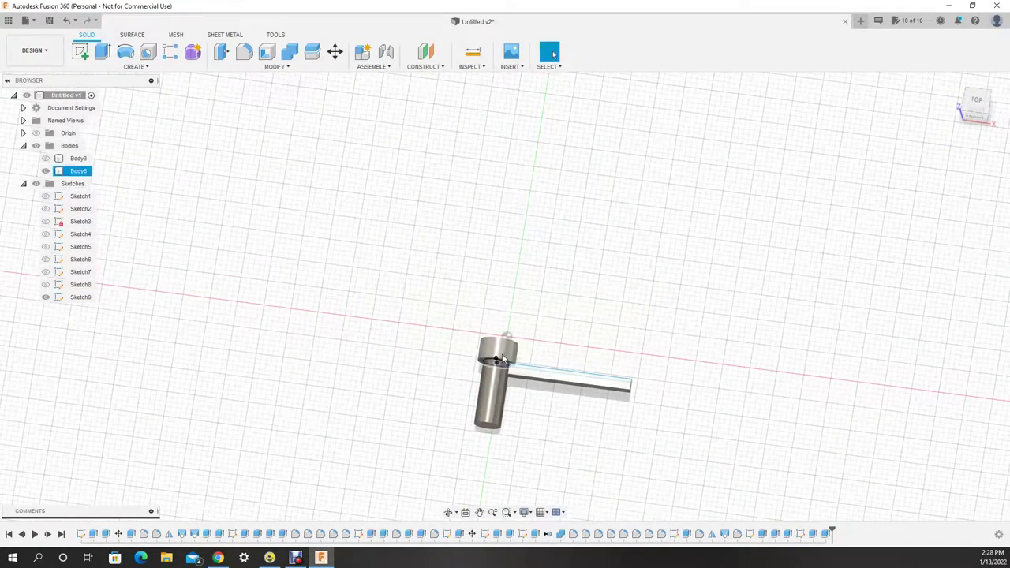
Create a box on the seat face and start a new sketch in right-side view.
shift+middle_drag(502, 360, 229, 313)
shift+middle_drag(722, 343, 134, 73)
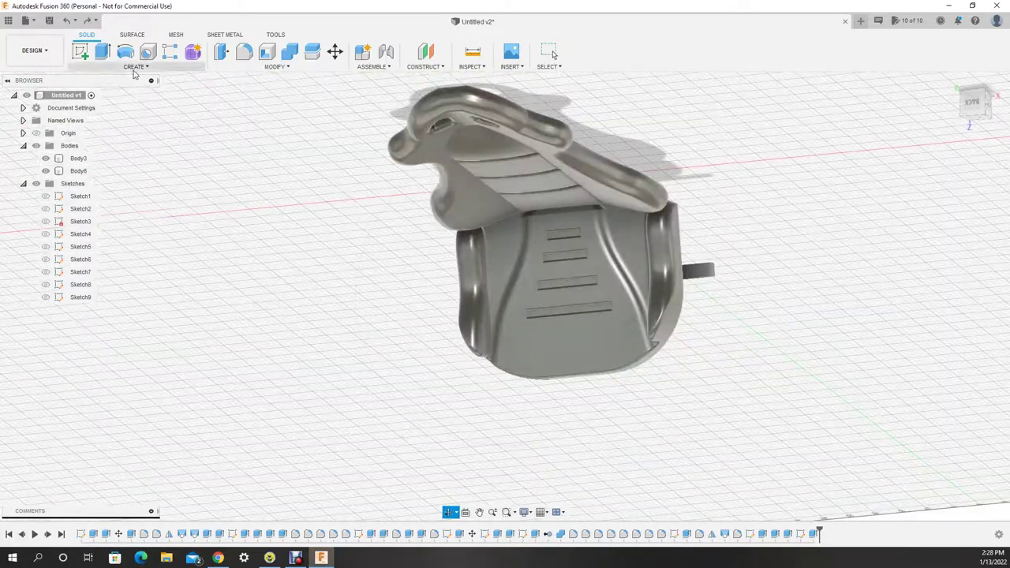
click(135, 66)
click(158, 300)
click(590, 189)
click(766, 309)
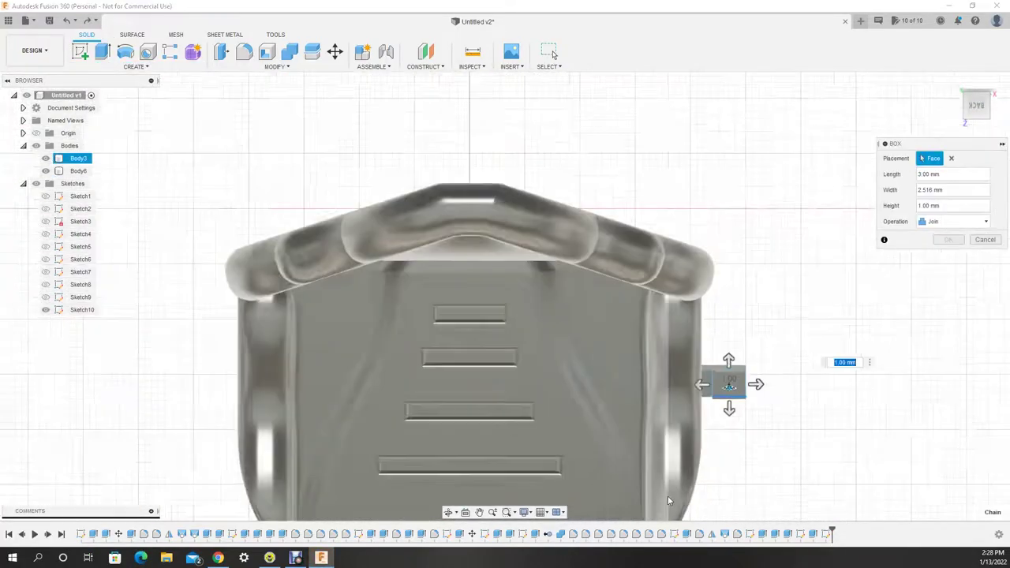
shift+middle_drag(668, 500, 542, 195)
key(Return)
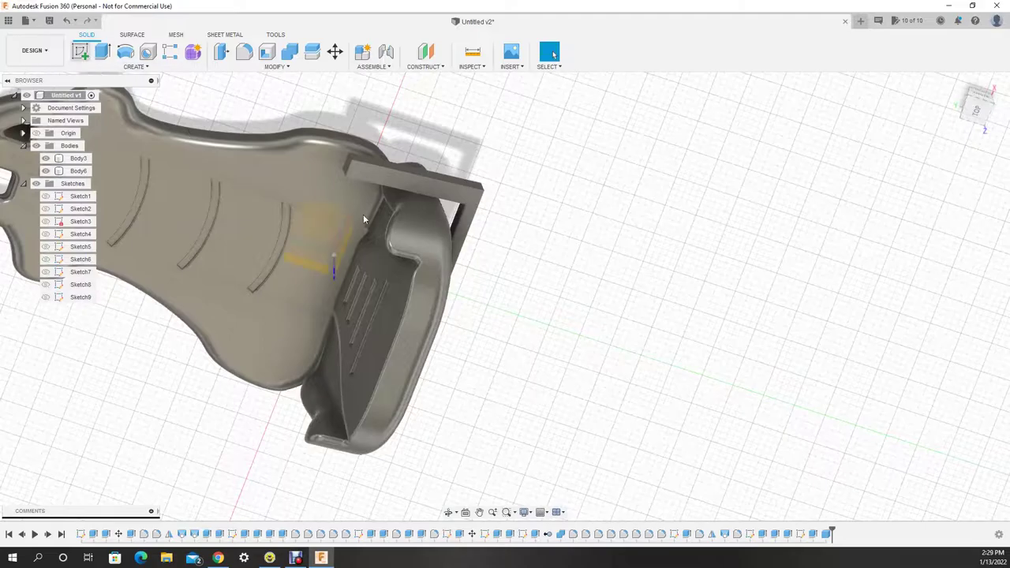
click(363, 220)
shift+middle_drag(356, 160, 532, 338)
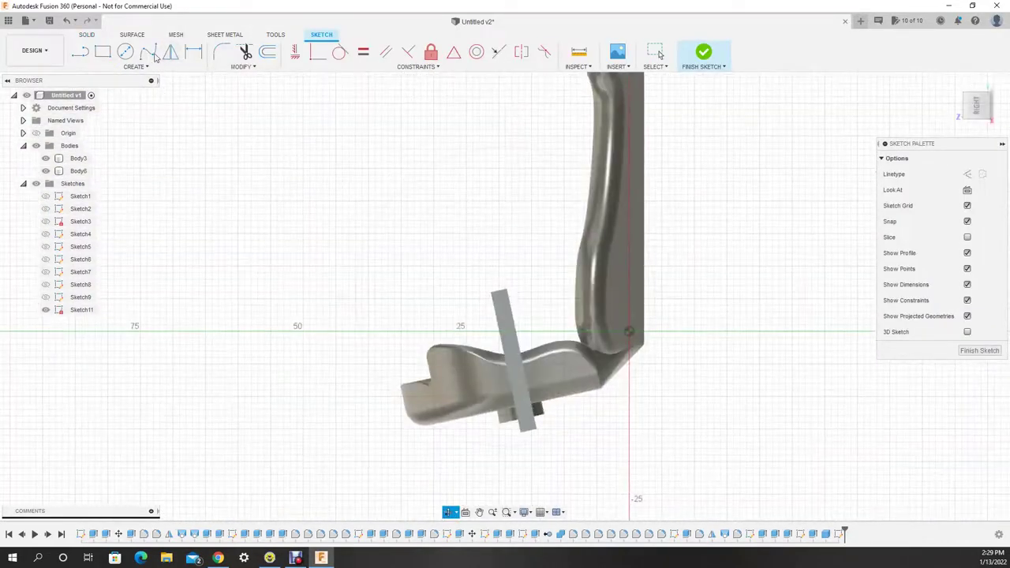
Draw and mirror a spline on the upright bar, then extrude both profiles 12.709 mm as a new body.
click(147, 52)
scroll(491, 287, up, 3)
click(493, 262)
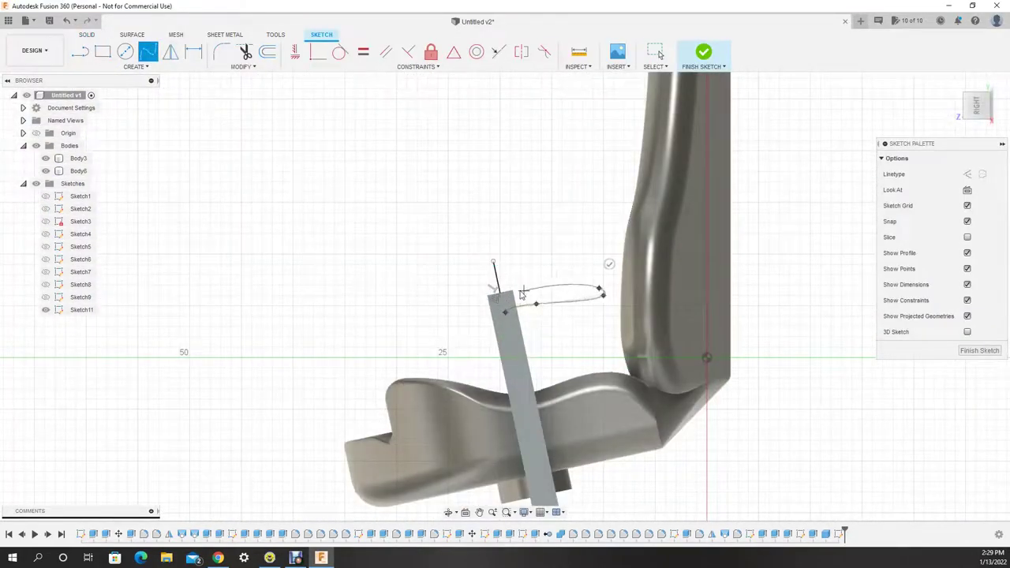
right_drag(554, 295, 497, 285)
click(703, 51)
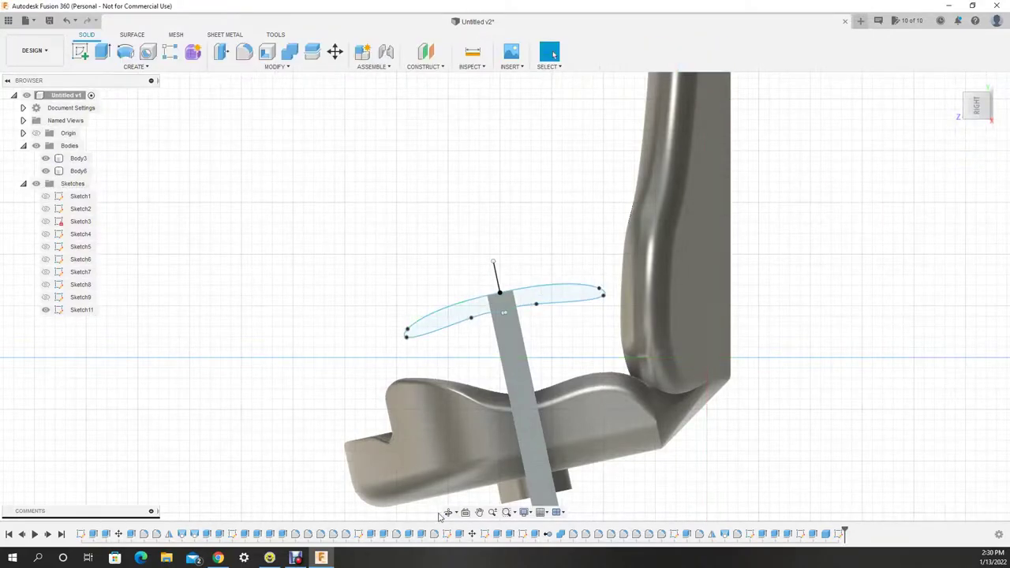
key(e)
click(507, 309)
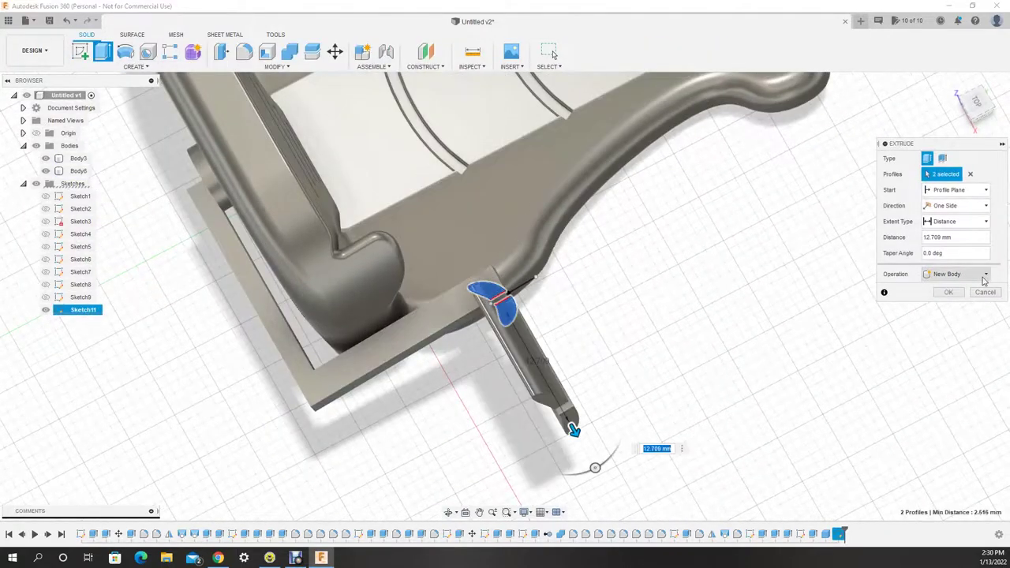
key(Return)
shift+middle_drag(491, 270, 473, 316)
Pick edges on the curved piece and the L-shaped arm's bend for filleting.
key(f)
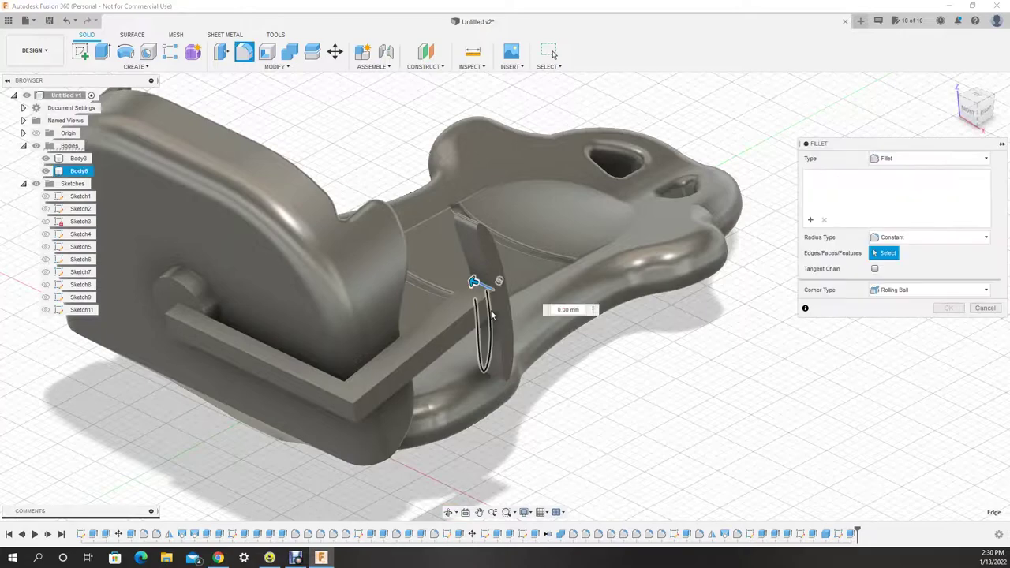
click(472, 330)
key(Escape)
key(f)
click(345, 377)
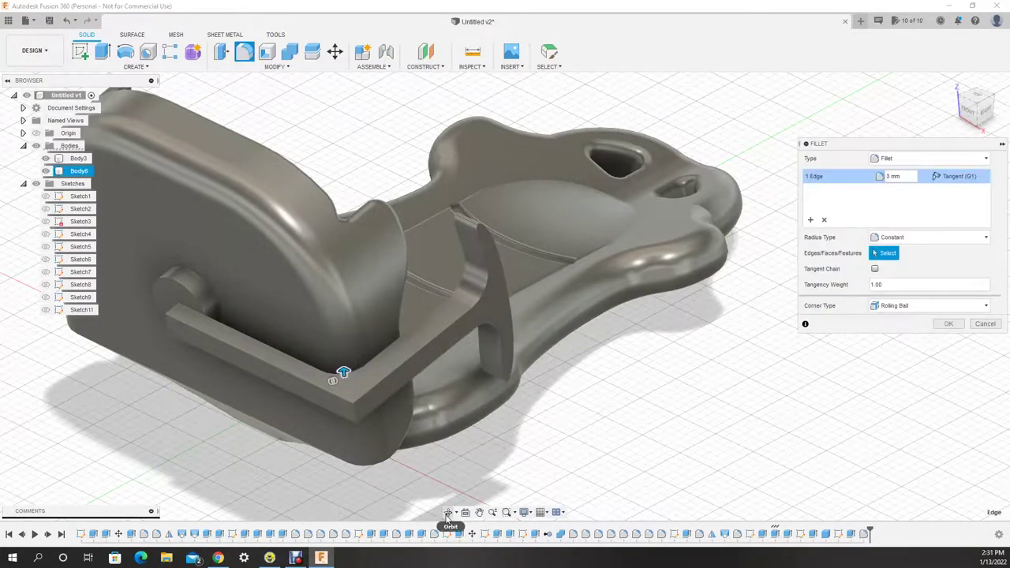
key(Escape)
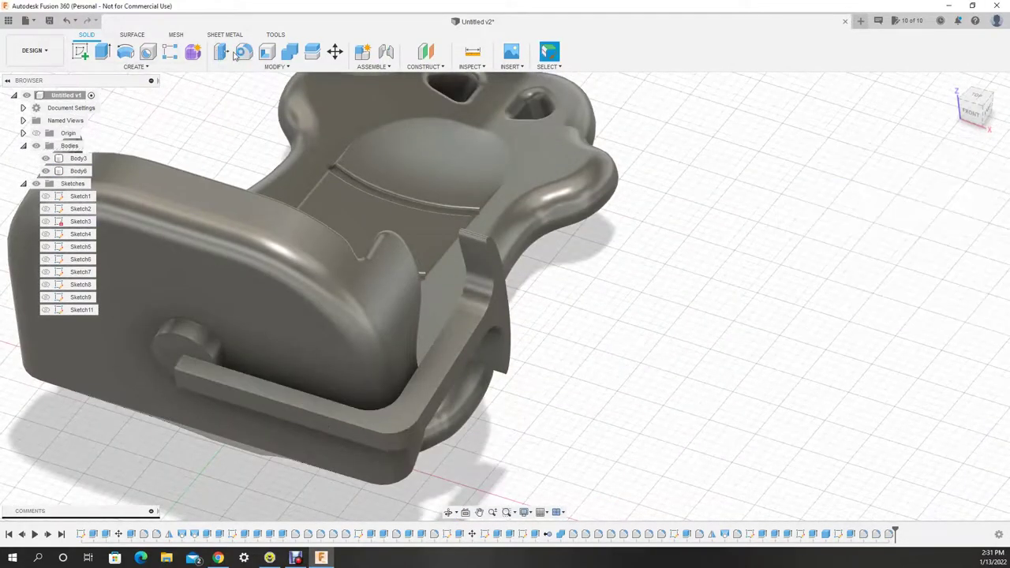
key(f)
click(498, 251)
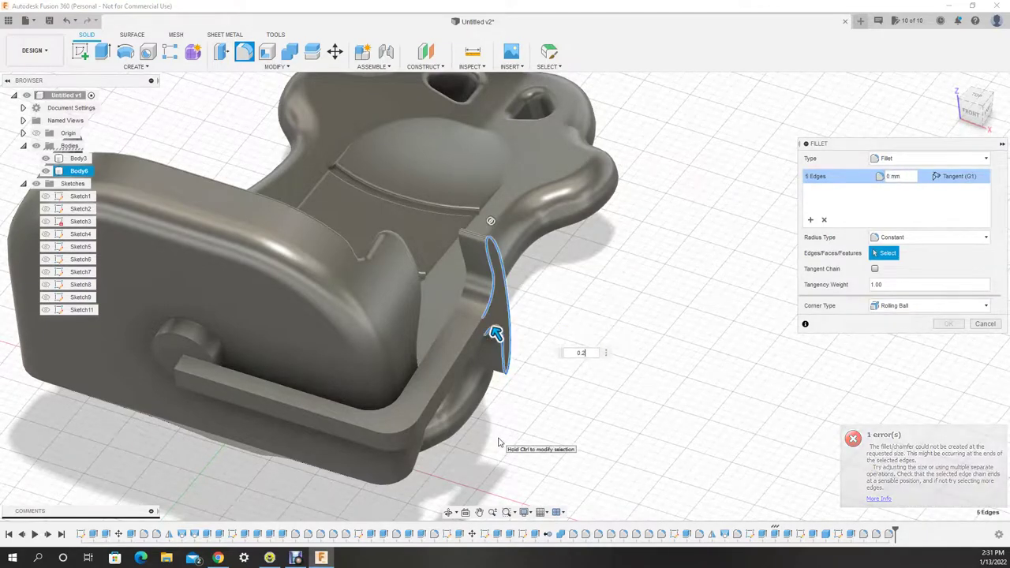
text(0)
text(0.1)
key(Escape)
key(f)
click(475, 291)
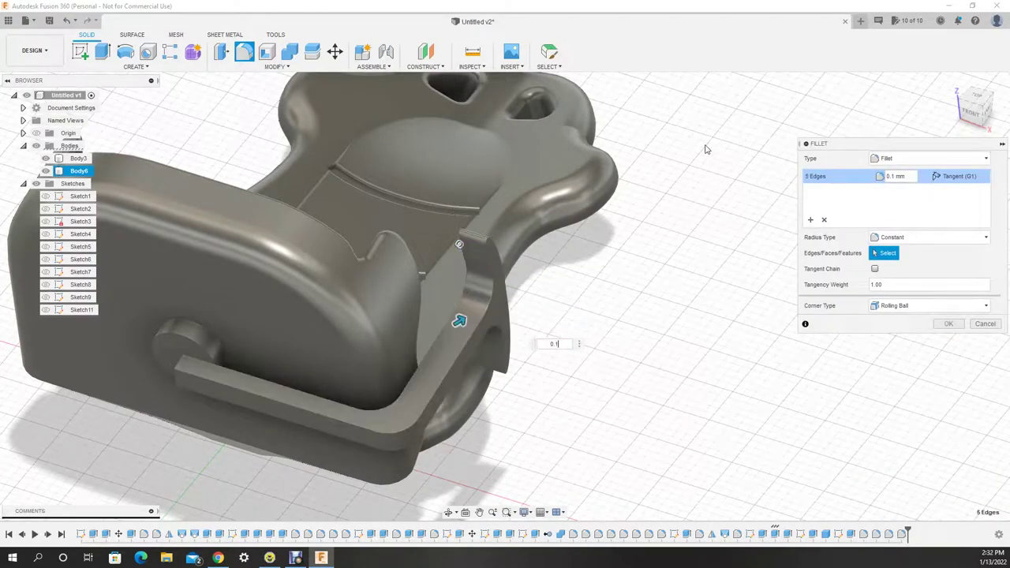
Add the remaining armrest edges and apply a 0.1 mm fillet.
key(Return)
key(f)
click(412, 379)
click(428, 426)
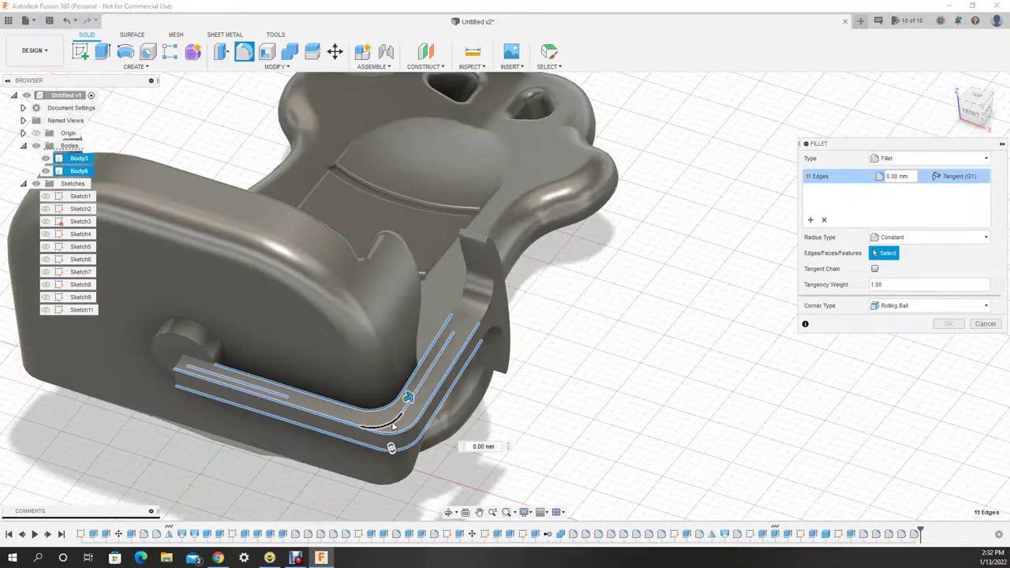
scroll(442, 418, up, 5)
shift+middle_drag(450, 415, 456, 195)
text(0.1)
key(Return)
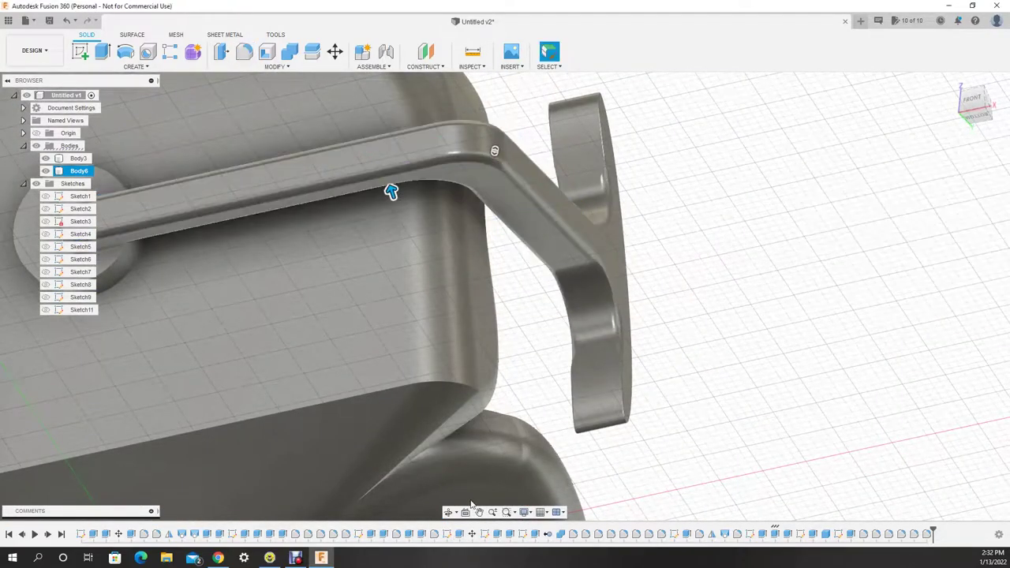
Start a Mirror of Body6 and orbit to reveal the origin planes.
click(135, 67)
click(162, 348)
shift+middle_drag(738, 251, 479, 406)
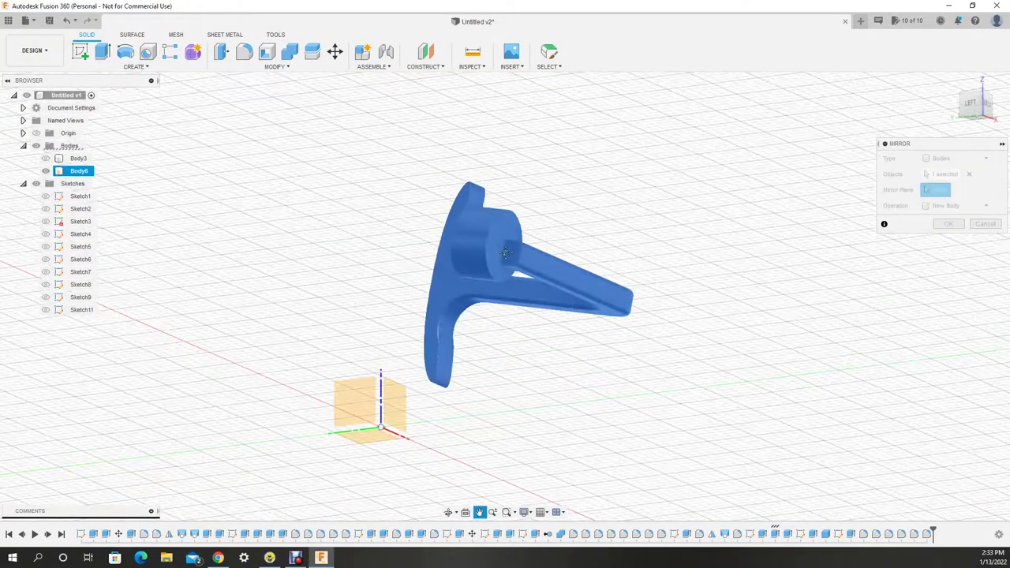
Mirror the armrest across the picked plane and extend the post 12 mm downward.
click(368, 403)
key(Return)
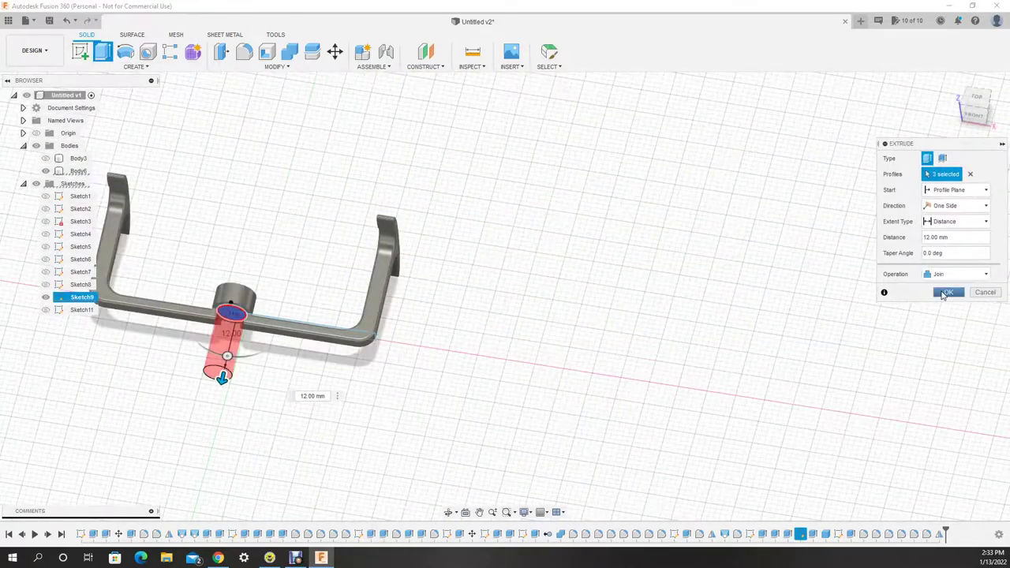
click(948, 292)
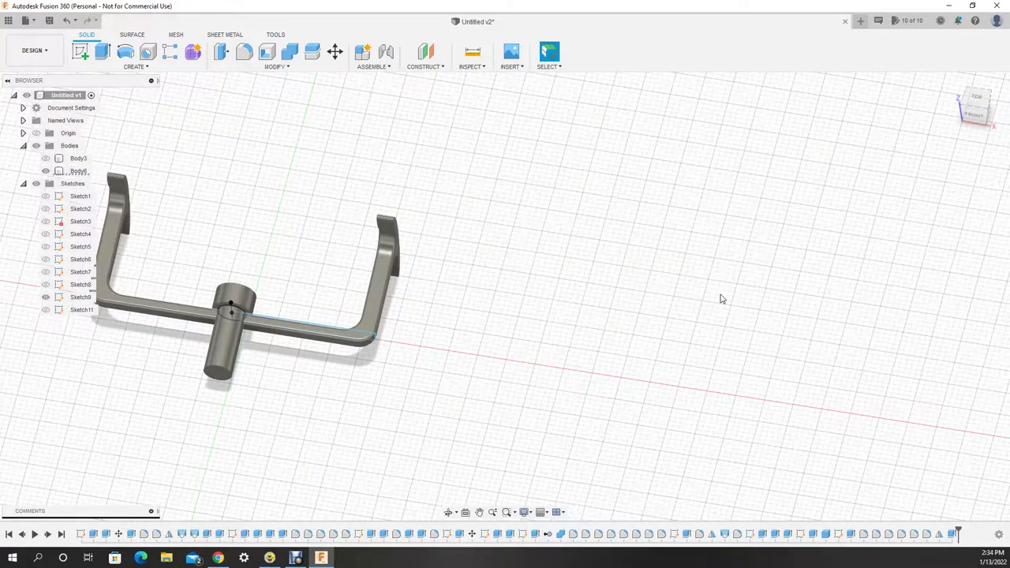
From the top view, start a Tangent Plane on the post's cylindrical face.
click(425, 66)
click(442, 99)
click(384, 308)
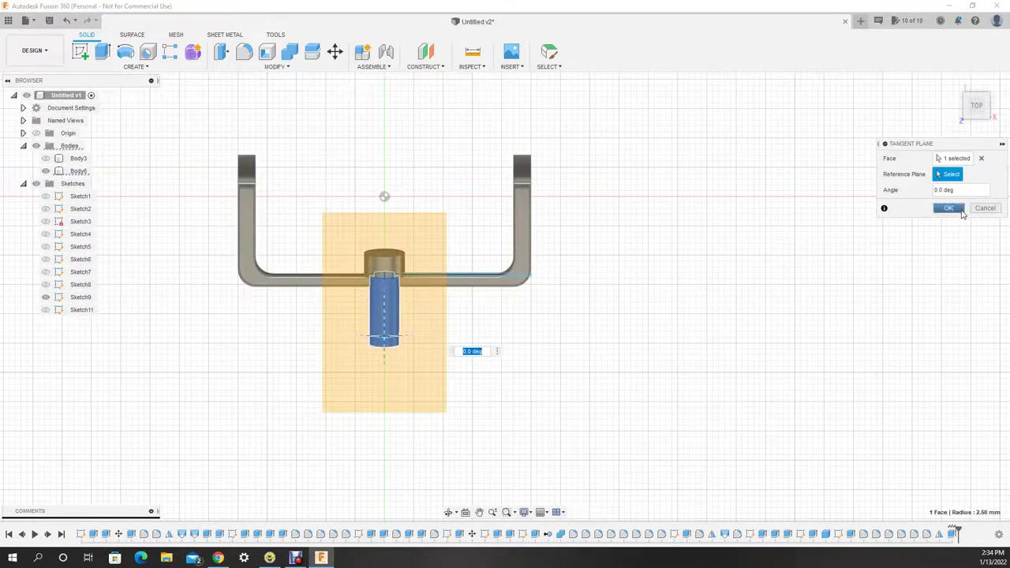
Create the tangent plane and sketch a fit-point spline curve on it.
click(961, 210)
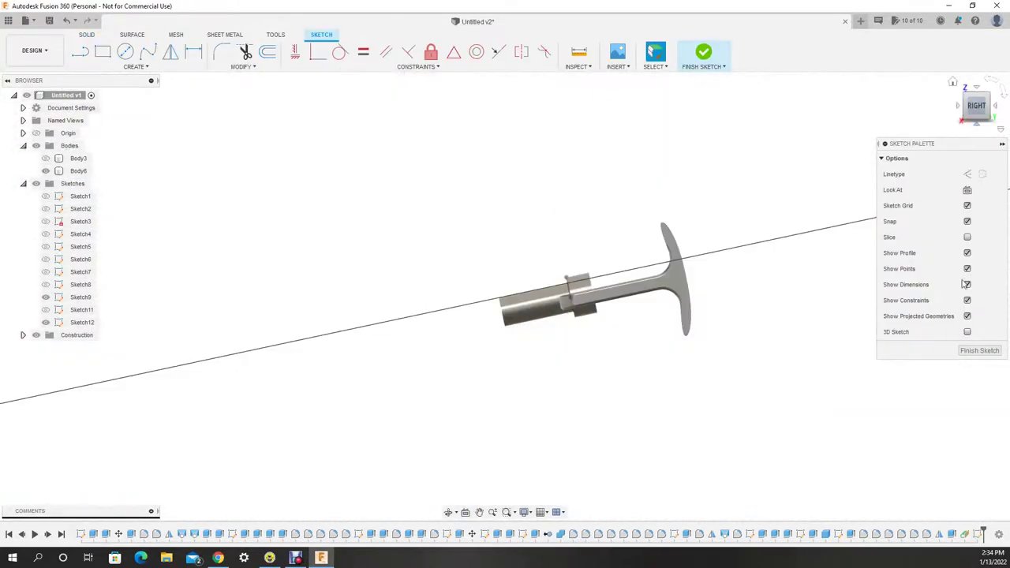
click(147, 52)
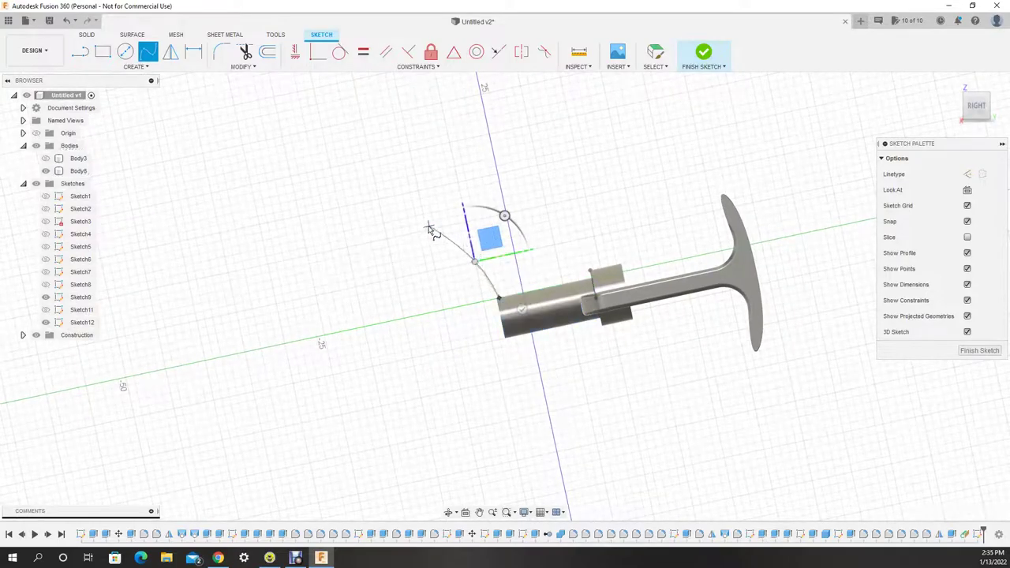
key(Escape)
Extrude the spline as a thin 2 mm new body beside the post.
key(e)
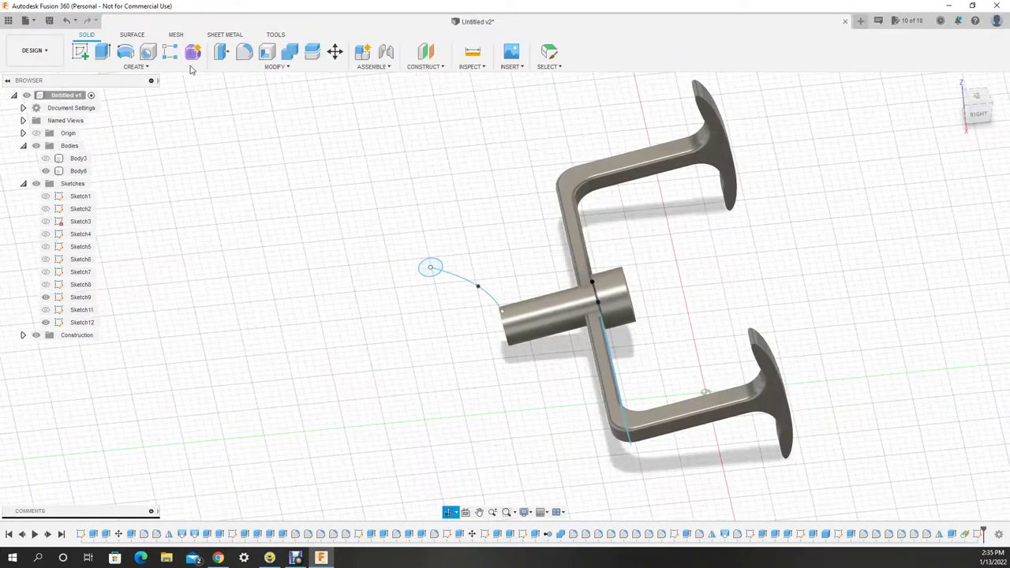
click(493, 298)
mouse_move(494, 298)
shift+middle_down()
mouse_move(510, 401)
mouse_move(487, 263)
mouse_move(591, 376)
mouse_move(456, 352)
shift+middle_up()
text(3)
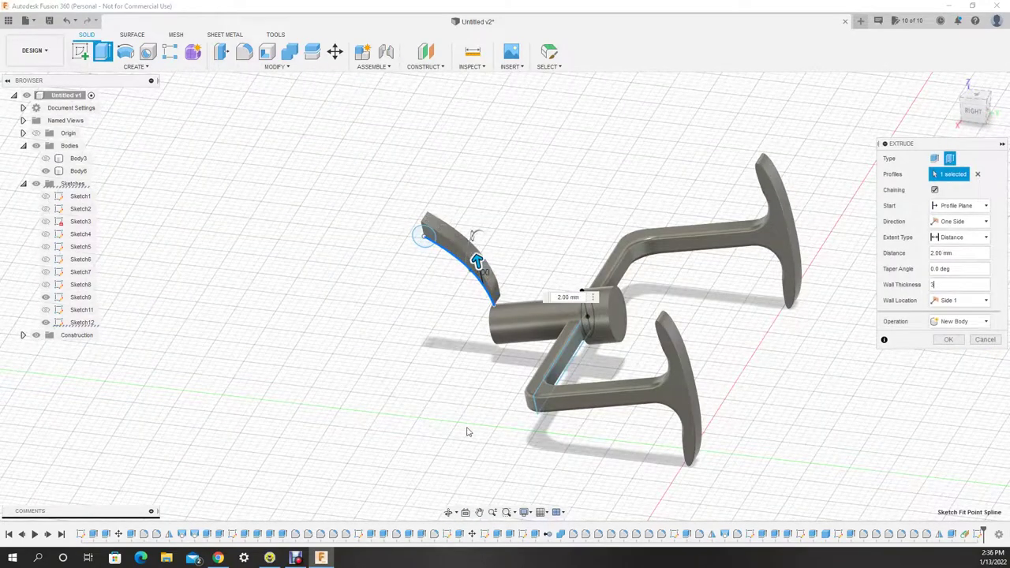
click(947, 339)
click(977, 110)
Try moving the curved fin and its tip circle, then cancel the move and extrusion.
key(m)
click(472, 253)
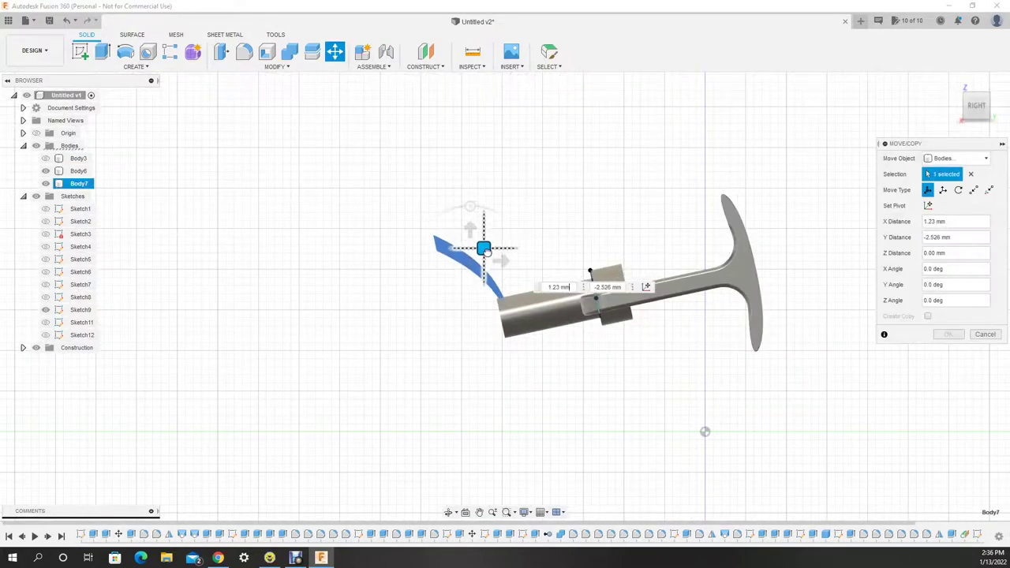
key(Escape)
click(335, 52)
click(442, 241)
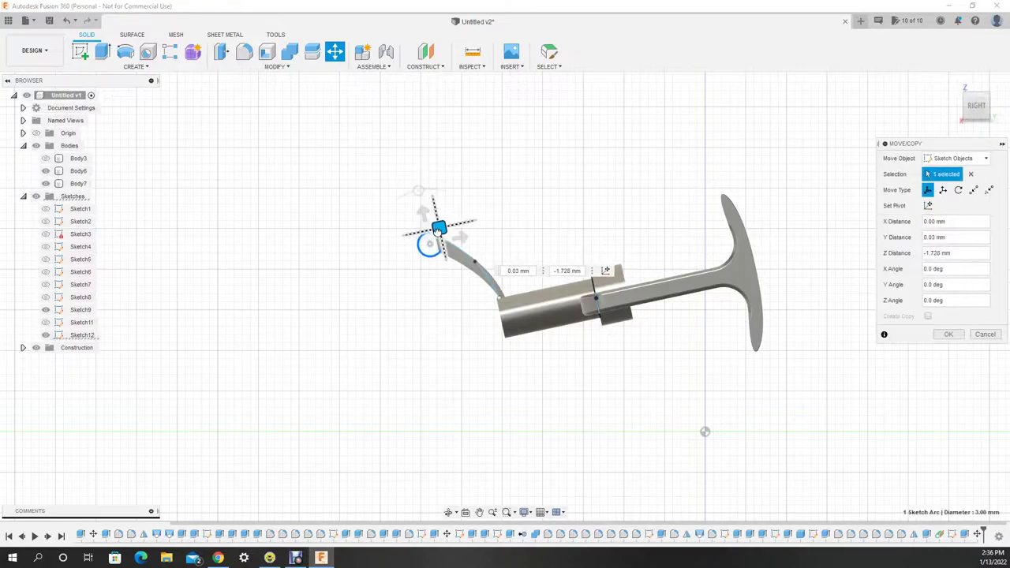
key(Escape)
key(e)
mouse_move(442, 240)
shift+middle_down()
mouse_move(470, 371)
mouse_move(444, 311)
shift+middle_up()
key(Escape)
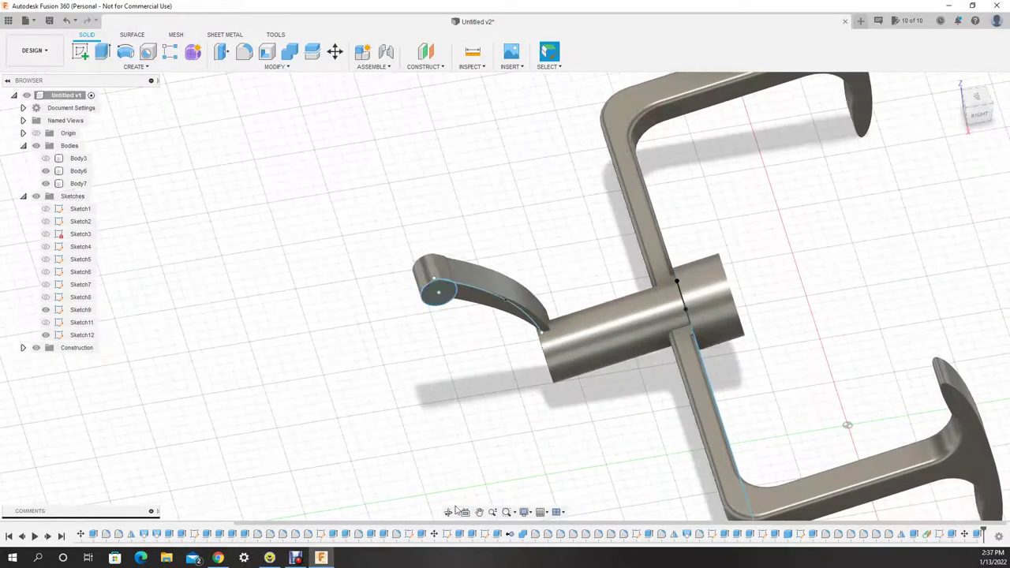
Try moving the fin body again from the top view, then cancel and orbit to 3-D.
click(977, 105)
key(m)
click(515, 316)
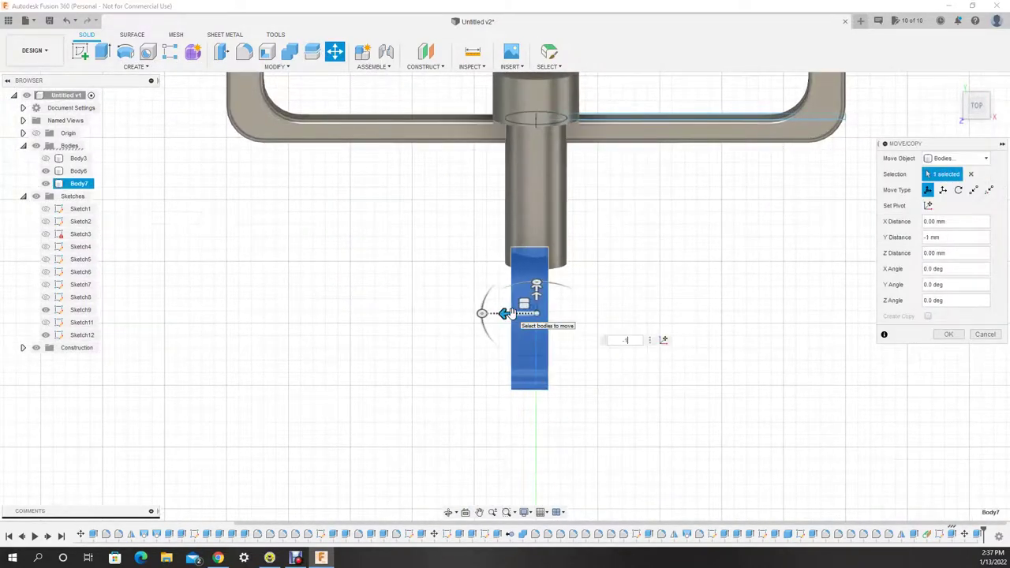
key(Escape)
scroll(510, 313, down, 3)
mouse_move(513, 315)
shift+middle_down()
mouse_move(560, 354)
mouse_move(544, 334)
mouse_move(562, 320)
mouse_move(683, 368)
mouse_move(617, 348)
shift+middle_up()
Undo the fin and draw a two-segment bent leg line from the post's end.
key(ctrl+z)
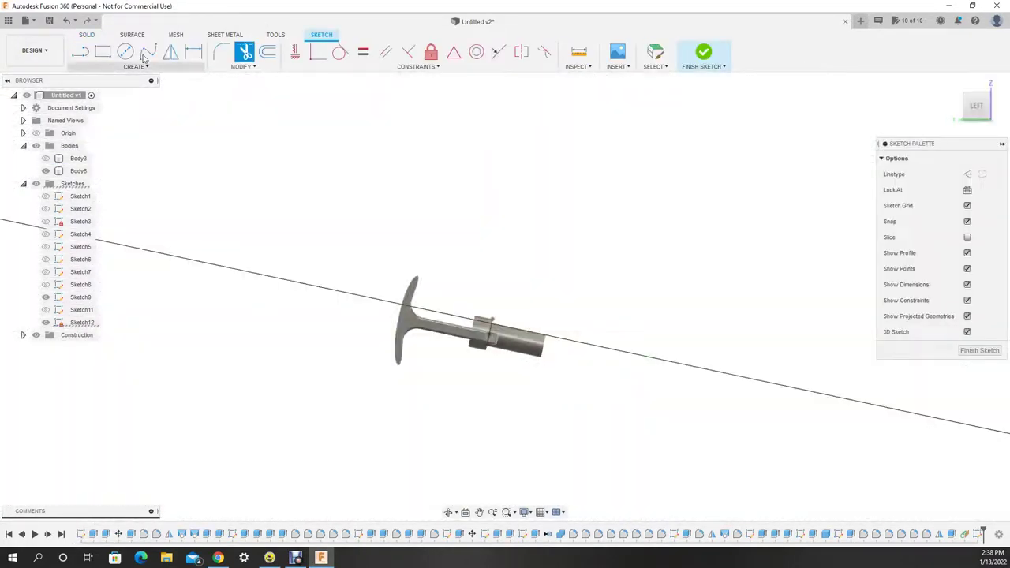
key(l)
click(544, 336)
scroll(544, 336, up, 2)
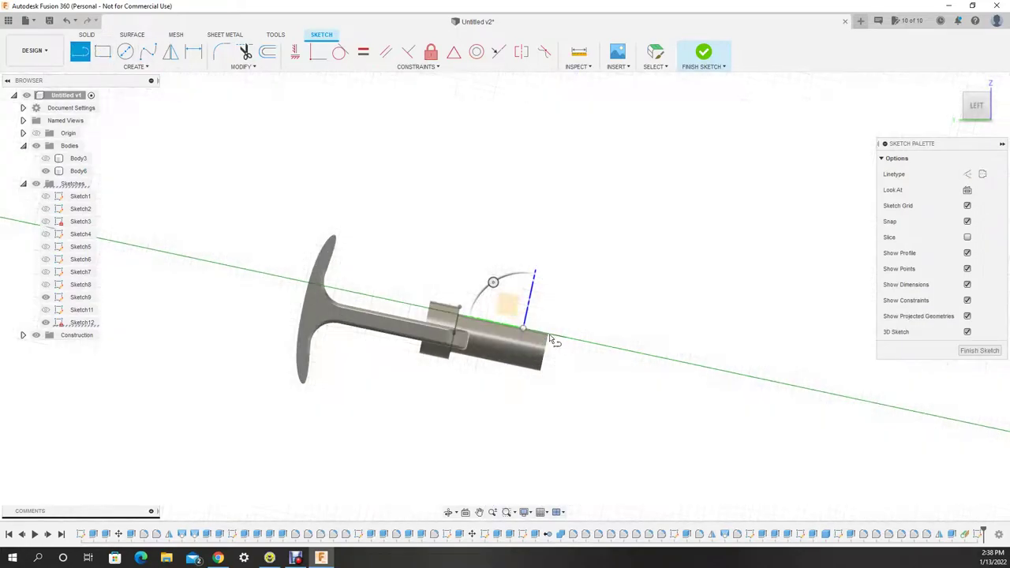
click(597, 274)
click(660, 239)
key(o)
key(Escape)
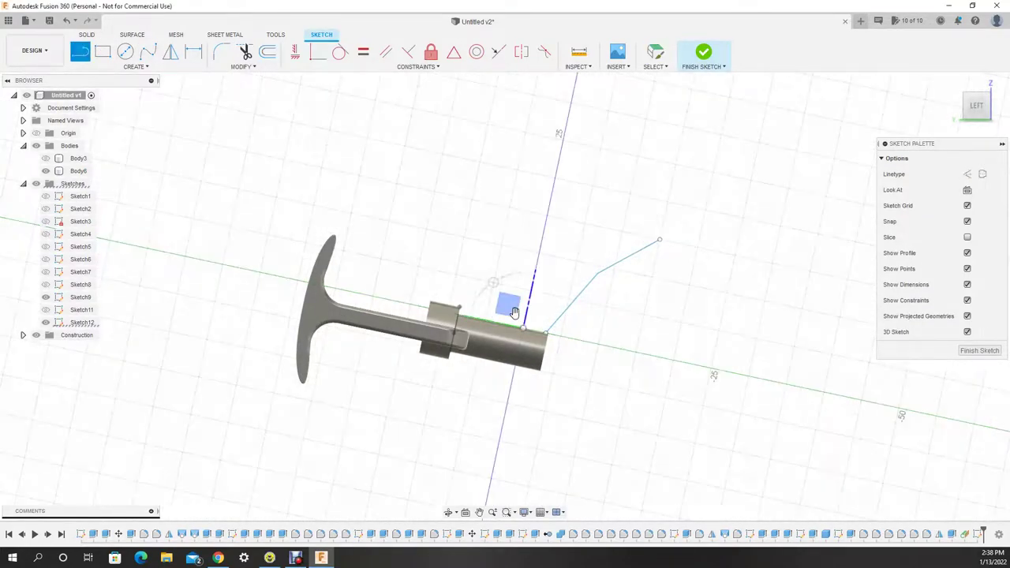
Centre a circle on the leg's tip and finish, then reopen the leg sketch.
key(c)
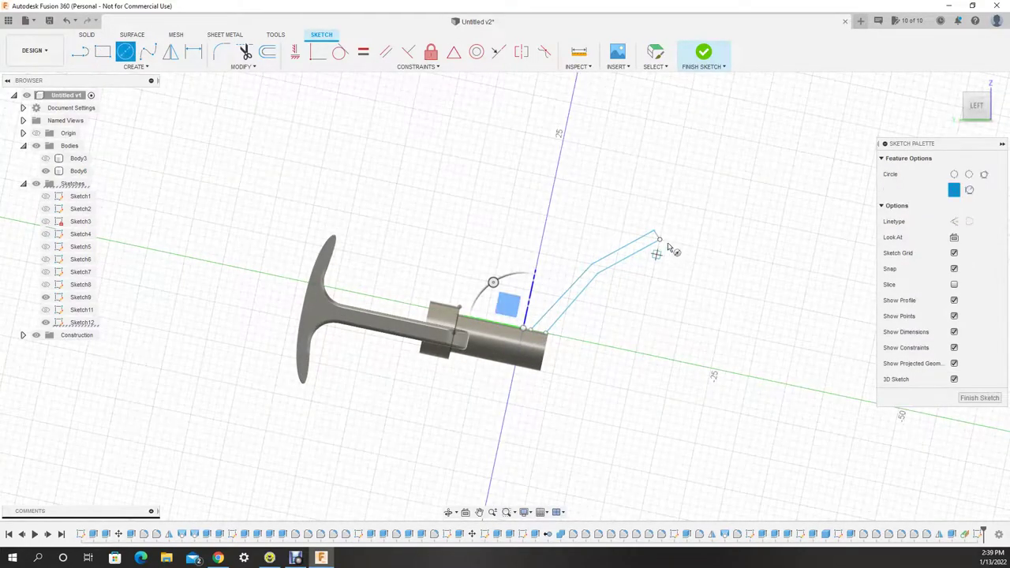
click(660, 247)
click(980, 398)
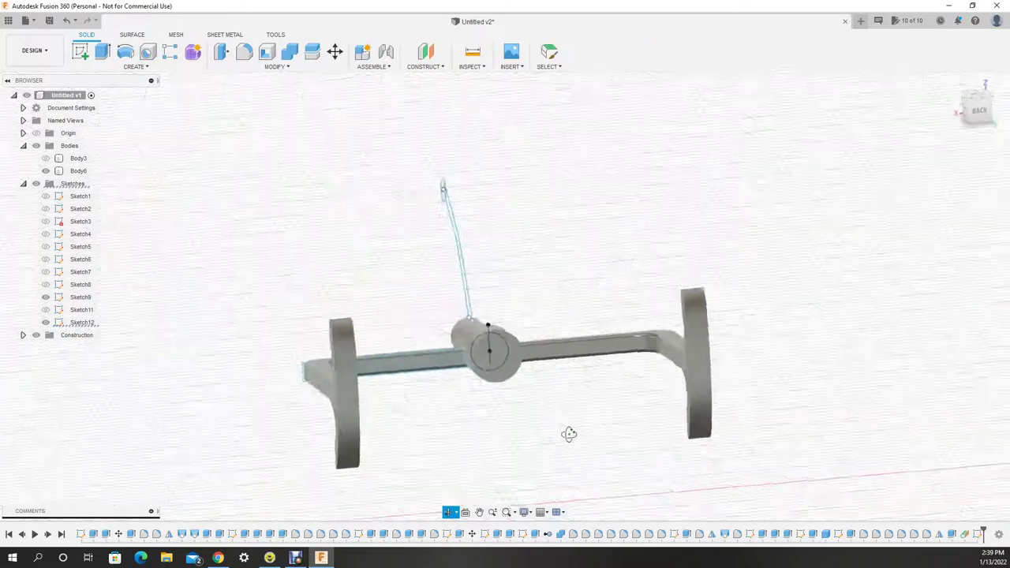
key(e)
right_click(75, 322)
click(87, 333)
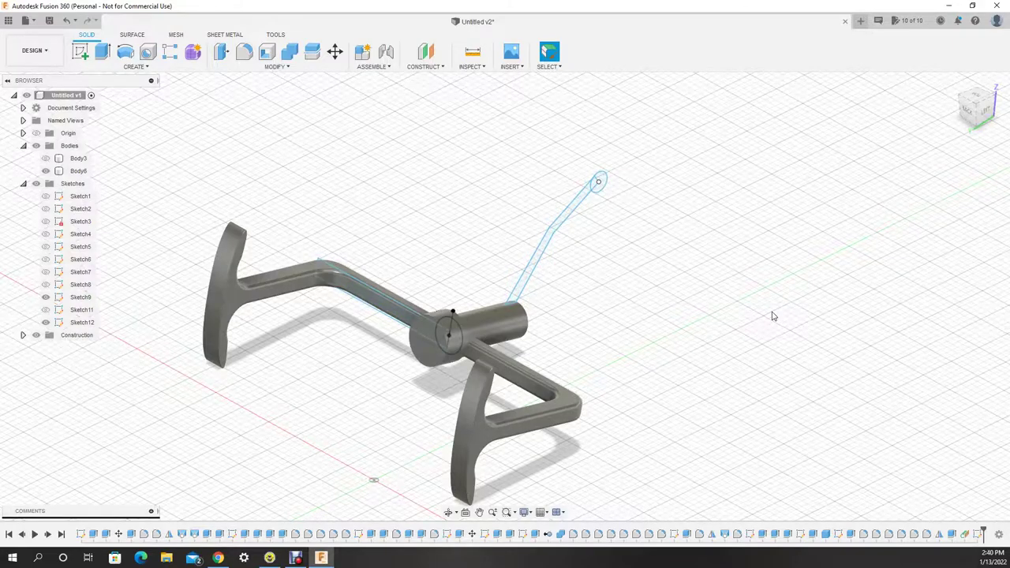
Extrude the leg profiles symmetric 1.5 mm into solid bodies Body7 and Body8.
key(e)
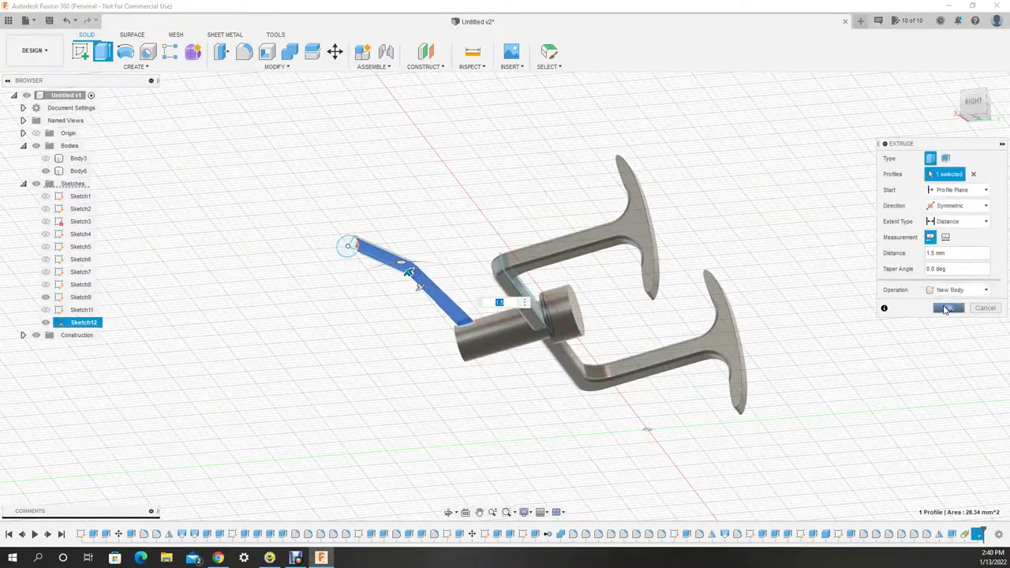
click(946, 309)
key(e)
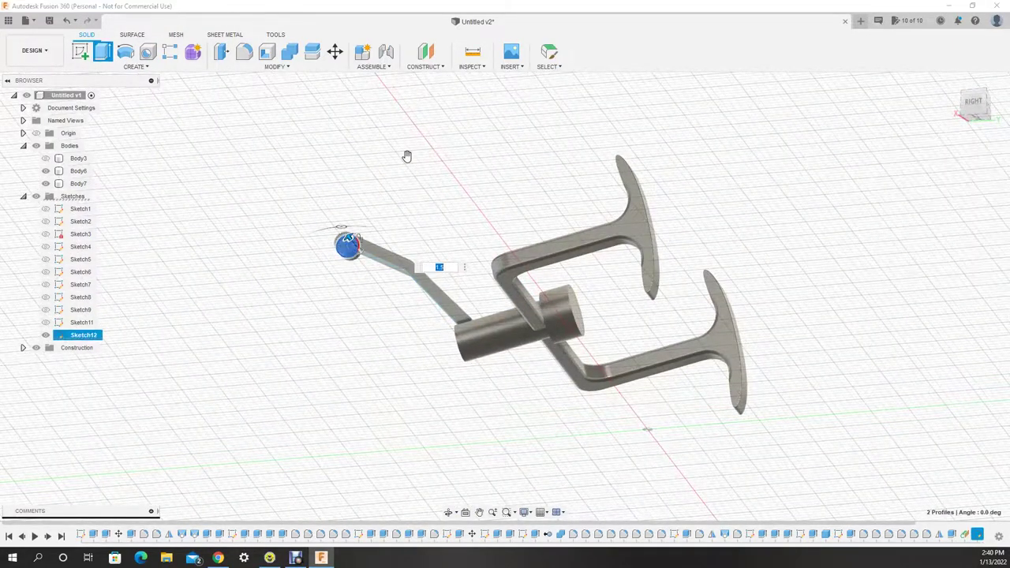
text(1)
click(946, 323)
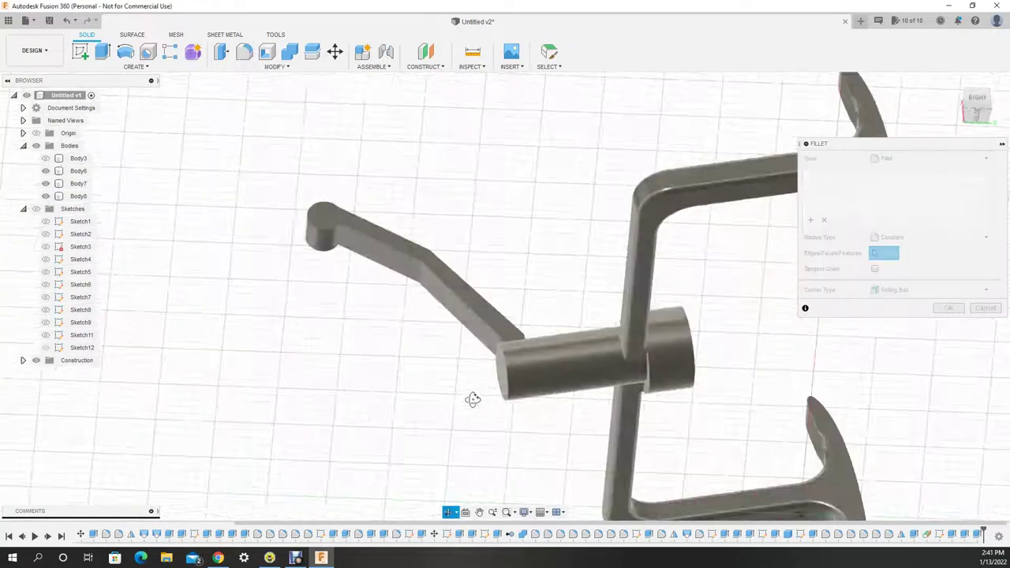
Fillet the leg's long edges, then start a Circular Pattern of the leg body.
key(f)
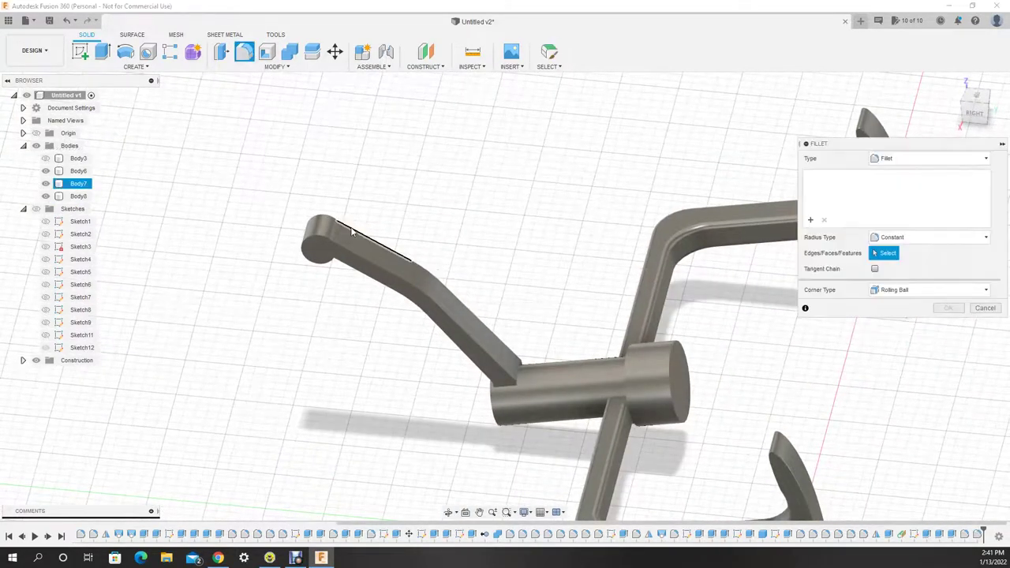
click(428, 302)
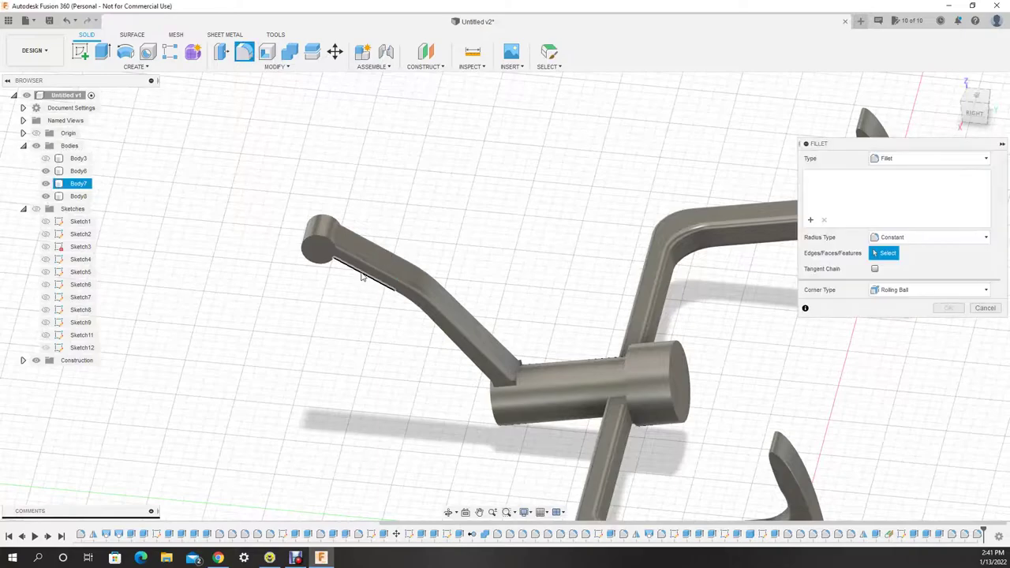
click(325, 231)
key(Return)
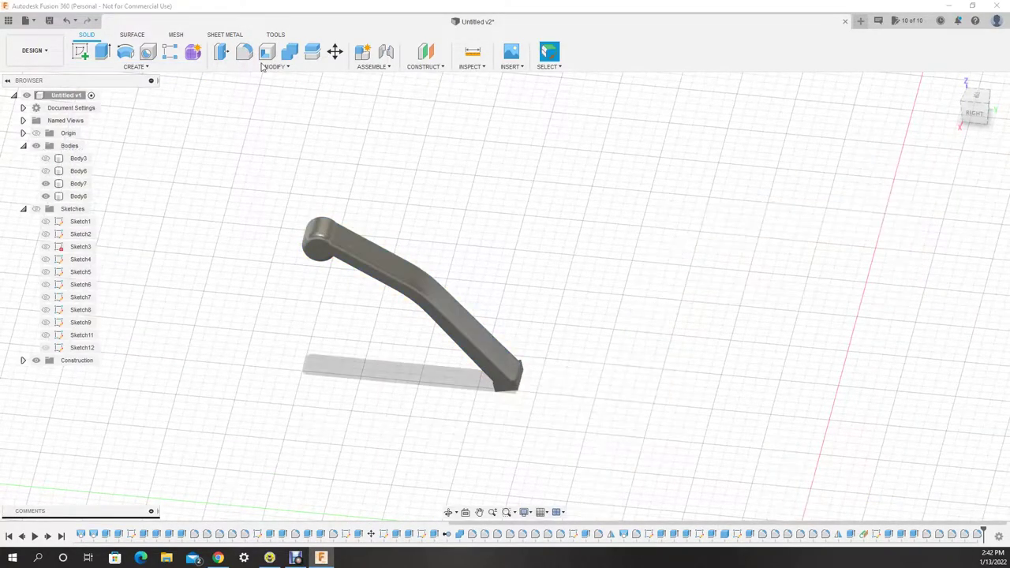
click(136, 66)
click(189, 312)
Pattern the leg 5 times around the post axis and orbit to view the base.
click(405, 292)
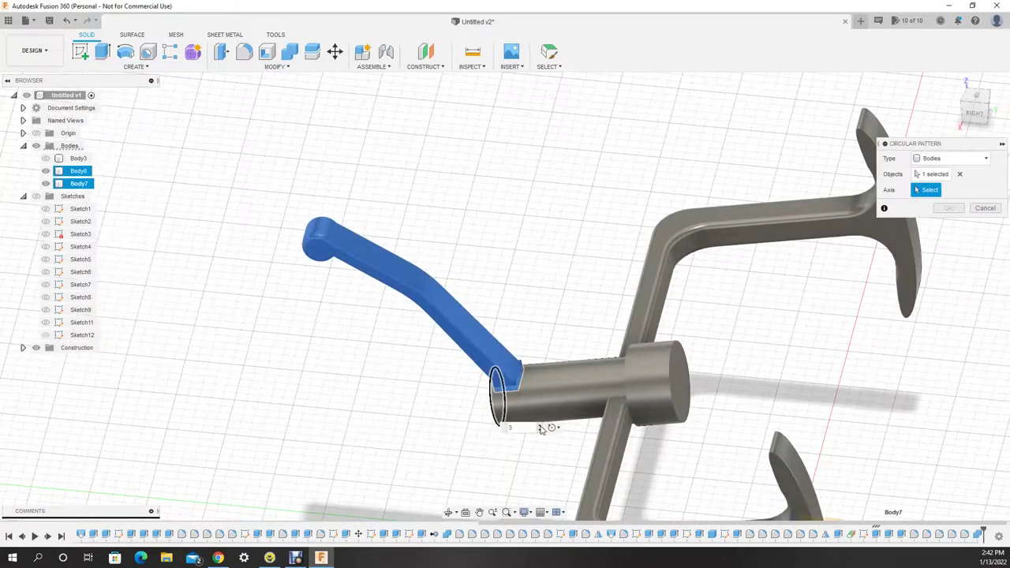
click(525, 407)
key(Return)
shift+middle_drag(540, 435, 308, 351)
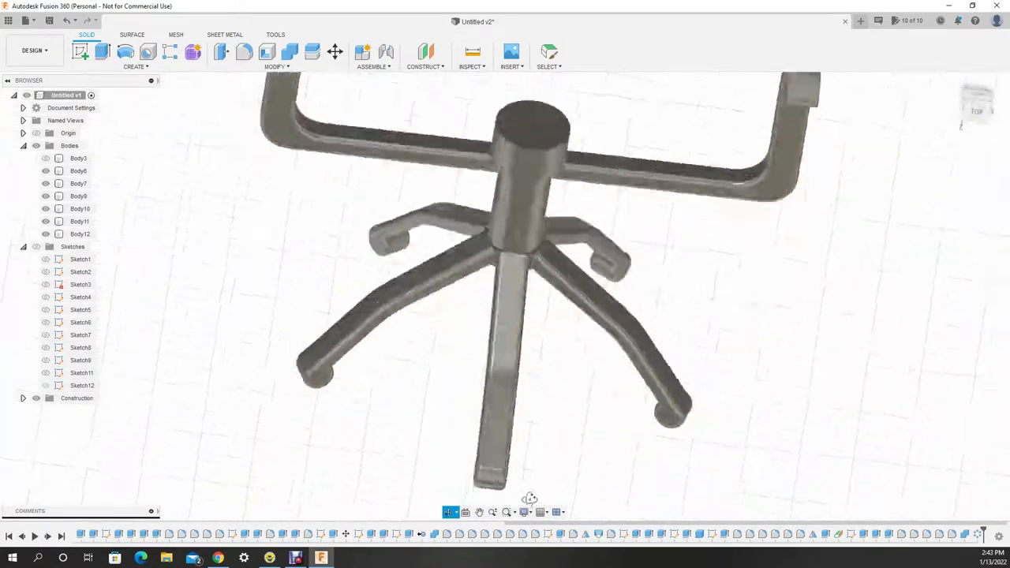